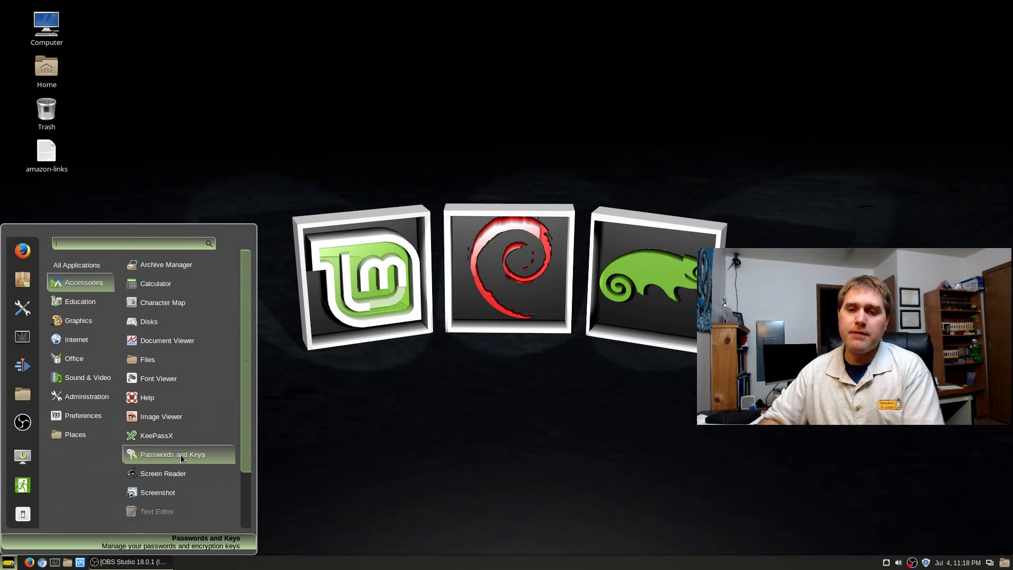
# Launch KeePassX from Accessories and open its Database menu.
pyautogui.click(153, 438)
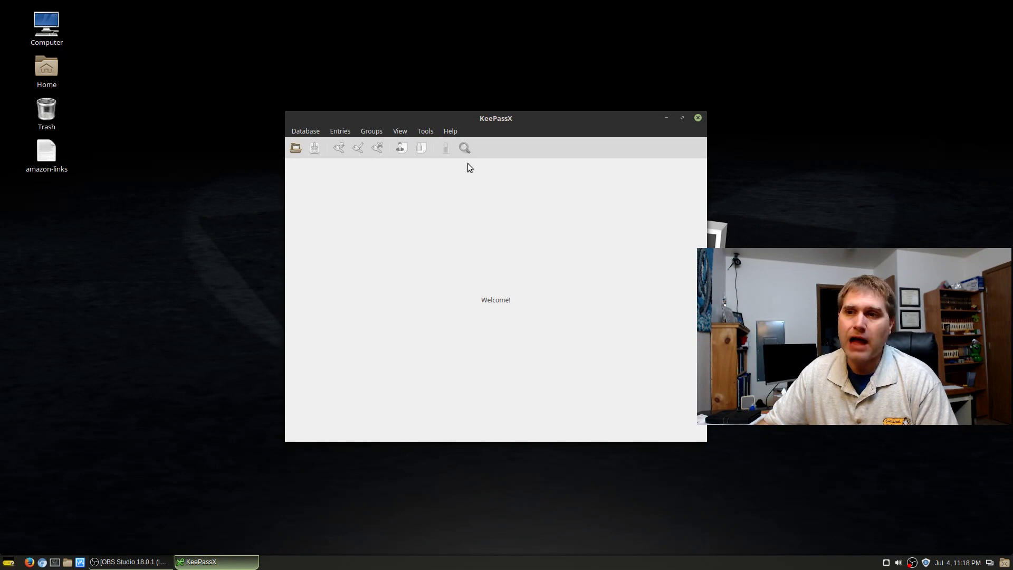
pyautogui.click(305, 131)
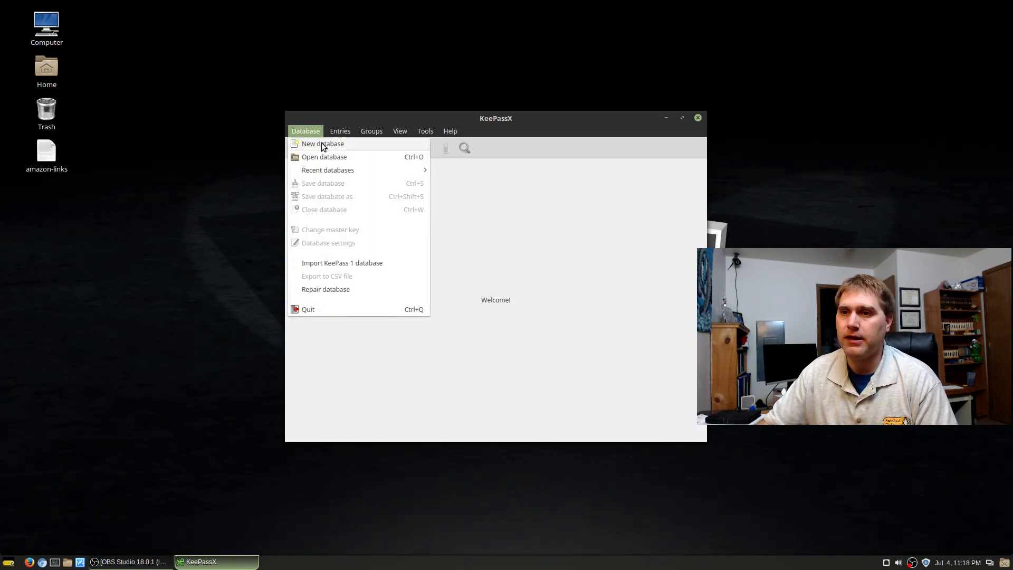
# Create a new database, entering and repeating the master password and toggling its visibility to check it.
pyautogui.click(323, 144)
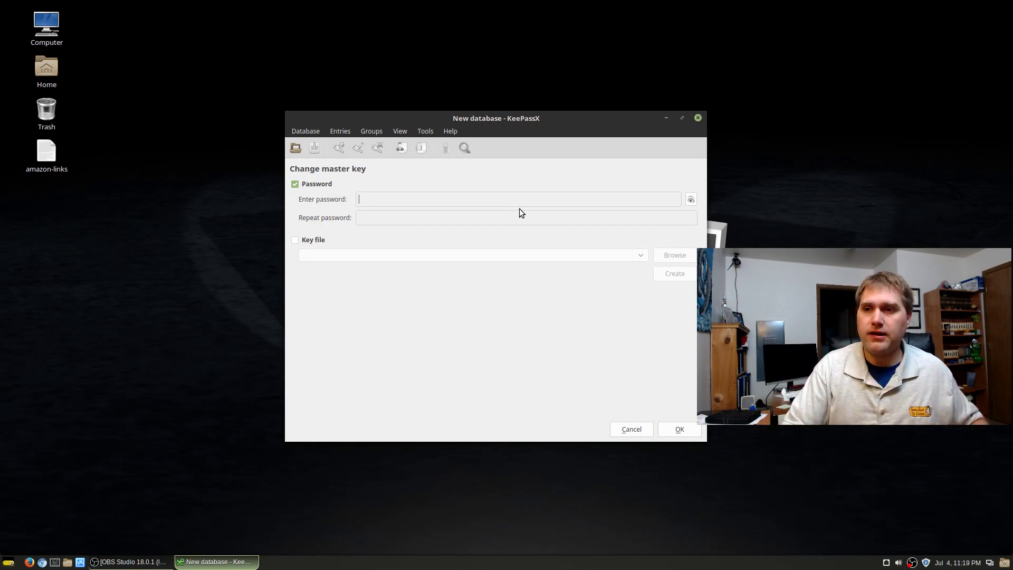
pyautogui.write('********')
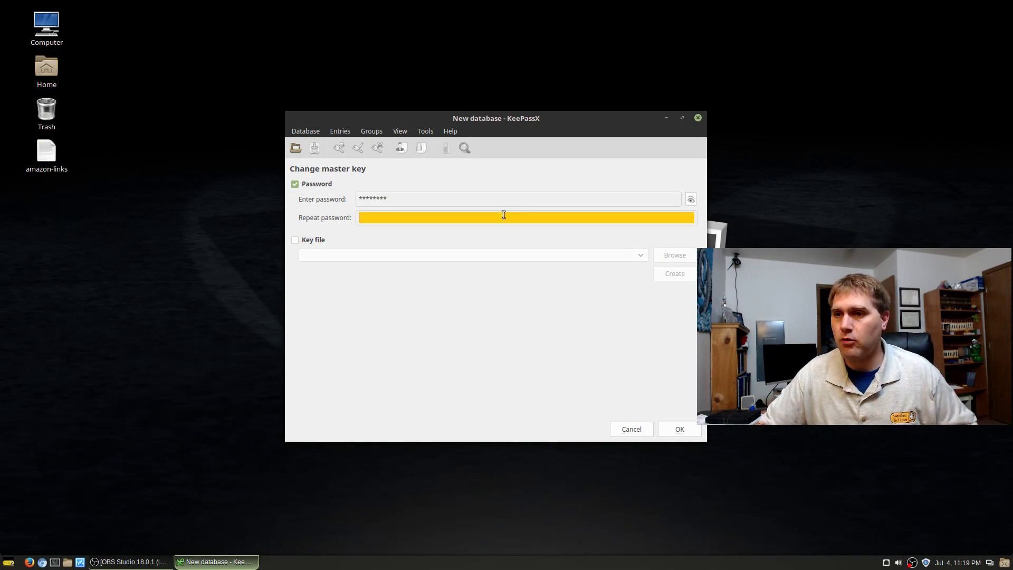
pyautogui.click(503, 214)
pyautogui.write('****')
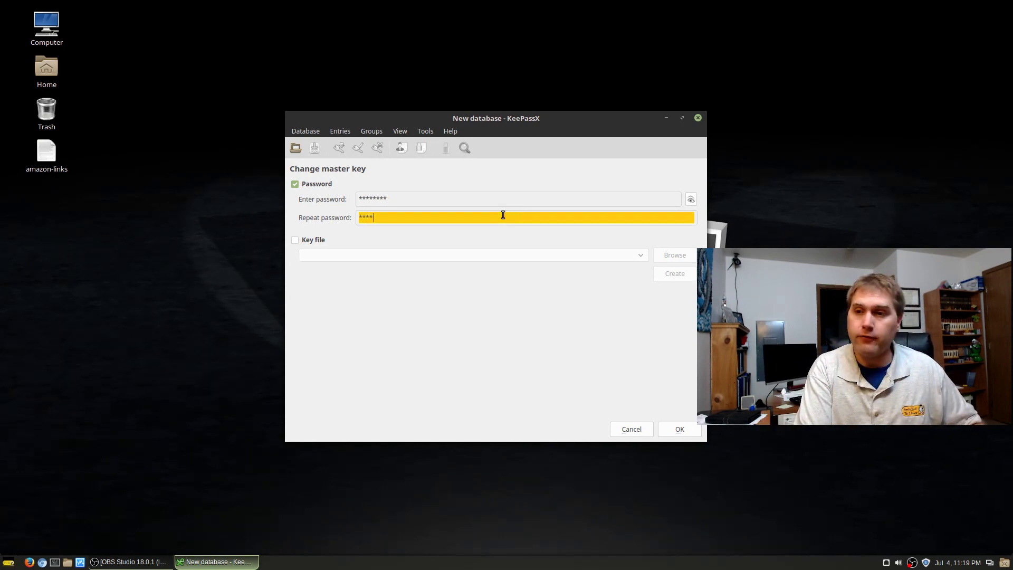
pyautogui.write('****')
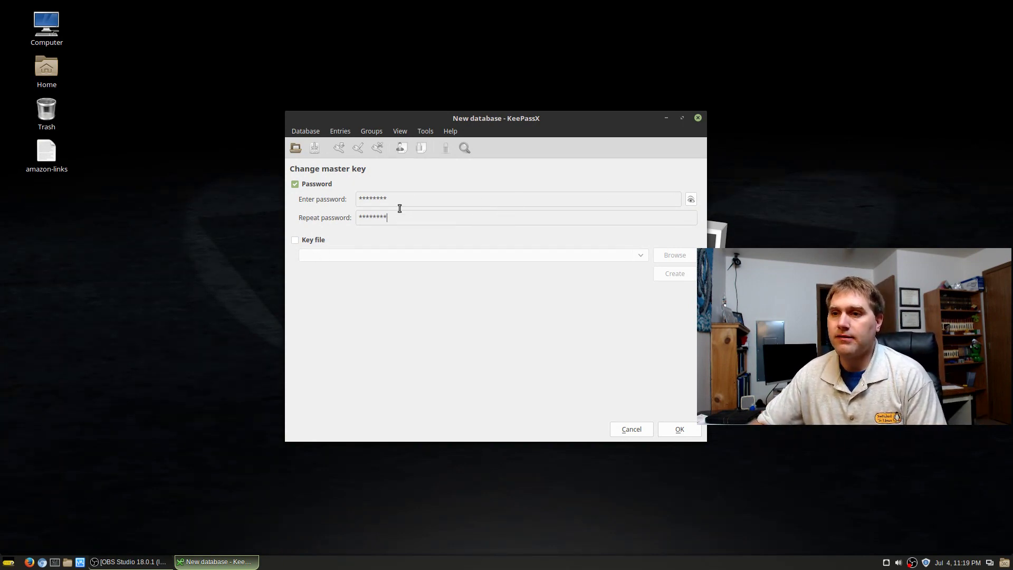
pyautogui.click(694, 199)
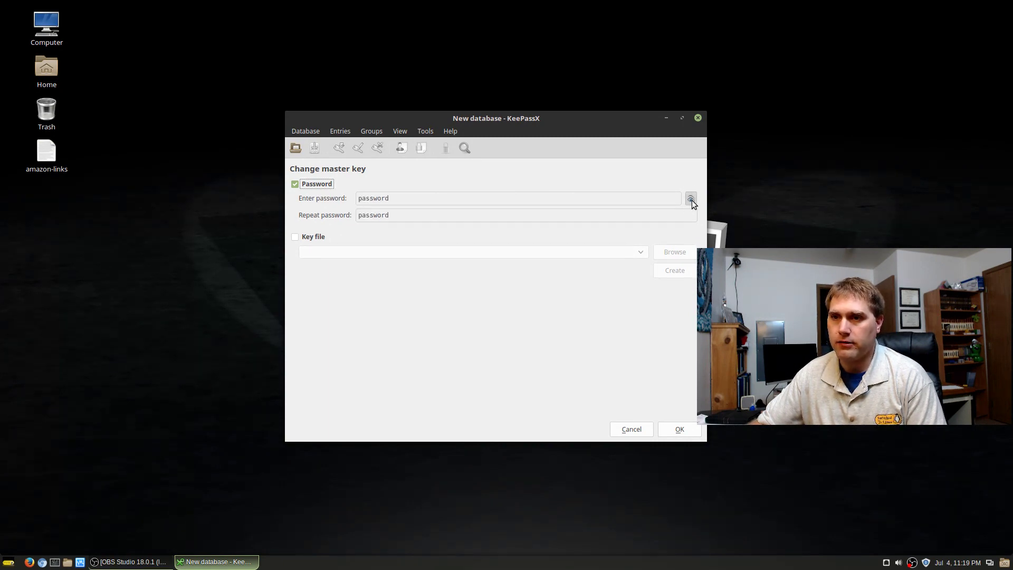
pyautogui.click(691, 200)
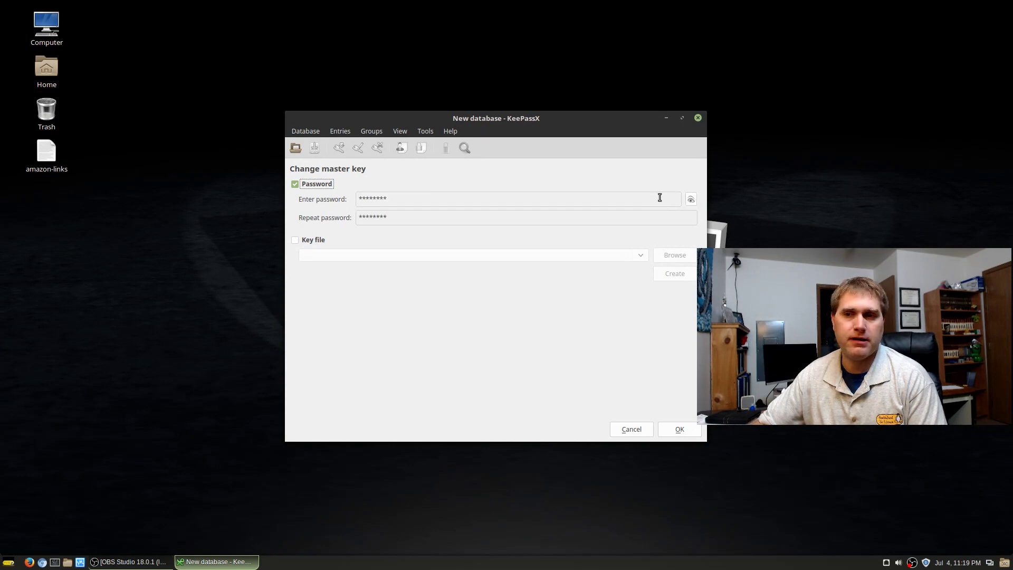
pyautogui.click(692, 199)
pyautogui.click(692, 199)
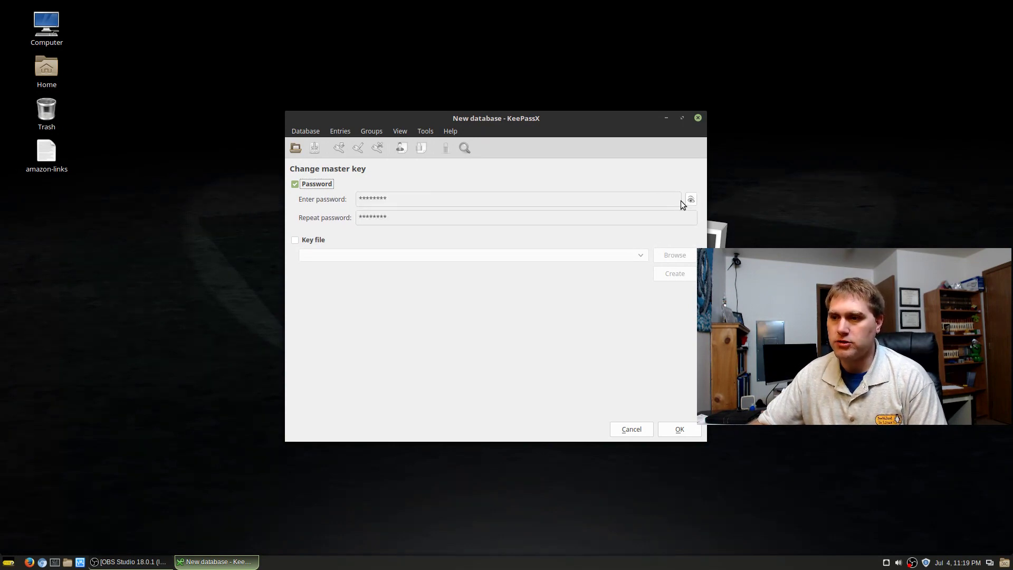
pyautogui.click(680, 428)
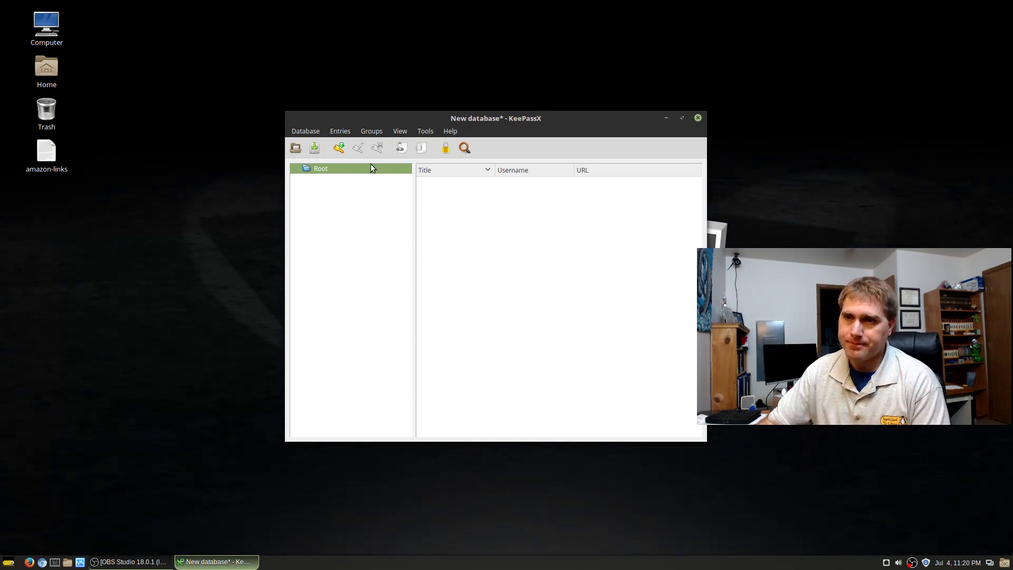
# Bring up a blank Add entry form for the Root group.
pyautogui.click(340, 148)
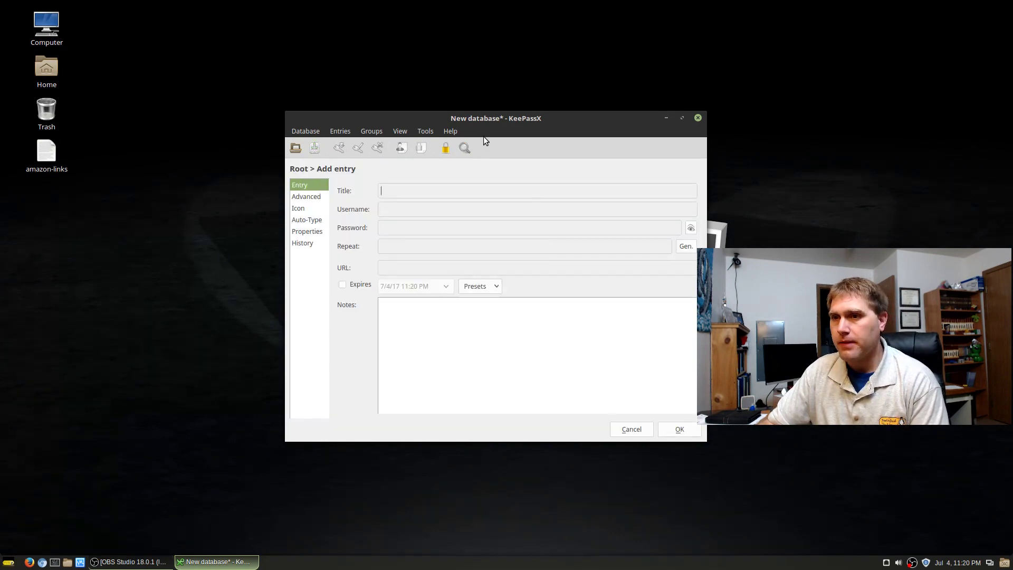
# Enlarge the window, then enter the title Some Website and the username and password.
pyautogui.moveTo(482, 114); pyautogui.dragTo(482, 103)
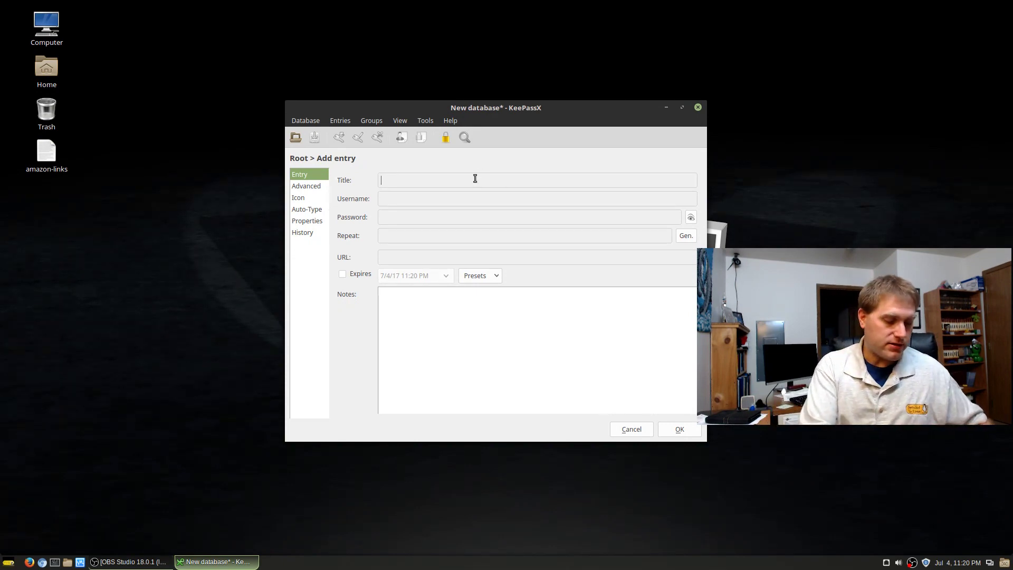
pyautogui.write('Some ')
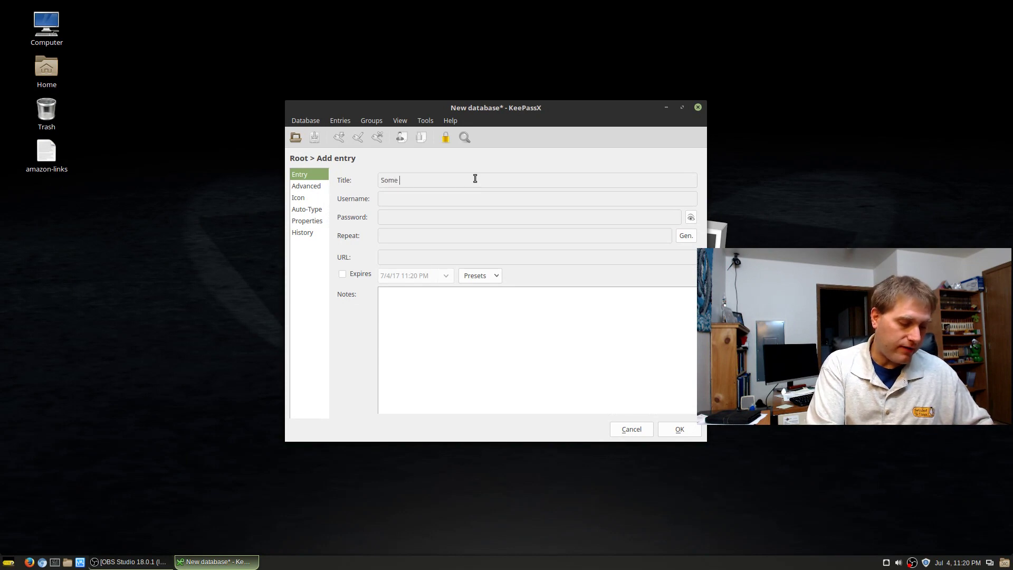
pyautogui.write('Website')
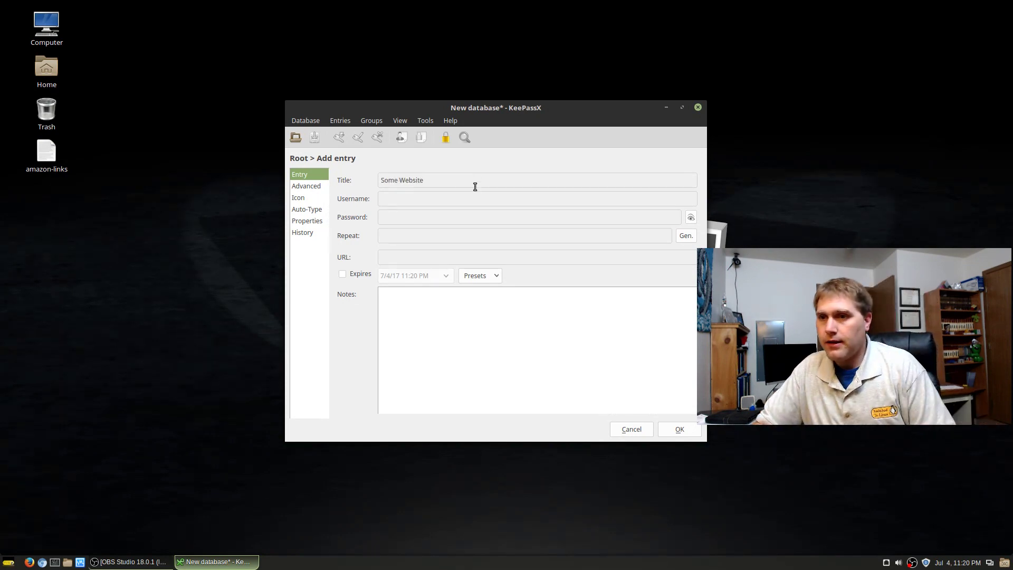
pyautogui.click(452, 213)
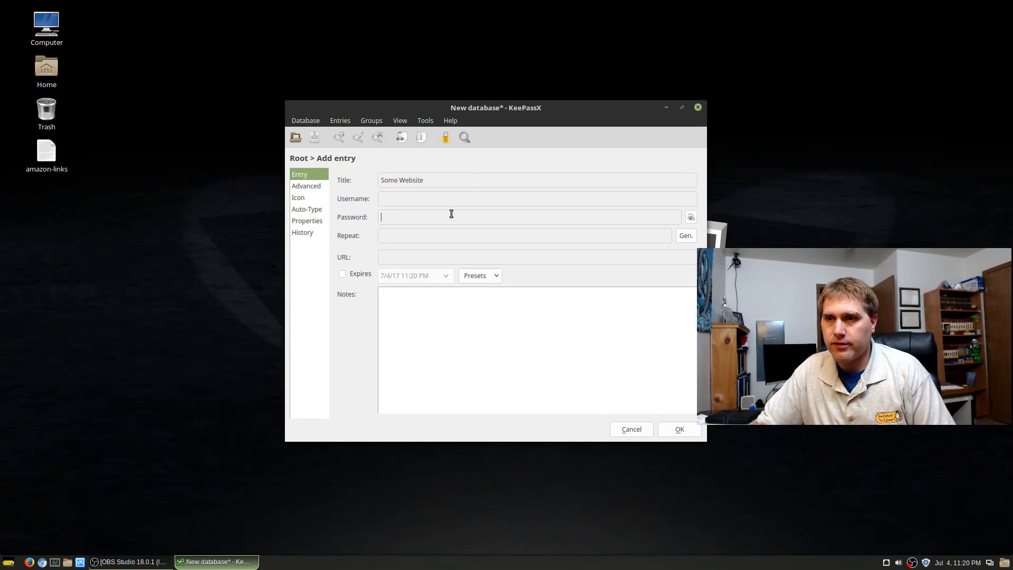
pyautogui.click(439, 235)
pyautogui.click(441, 252)
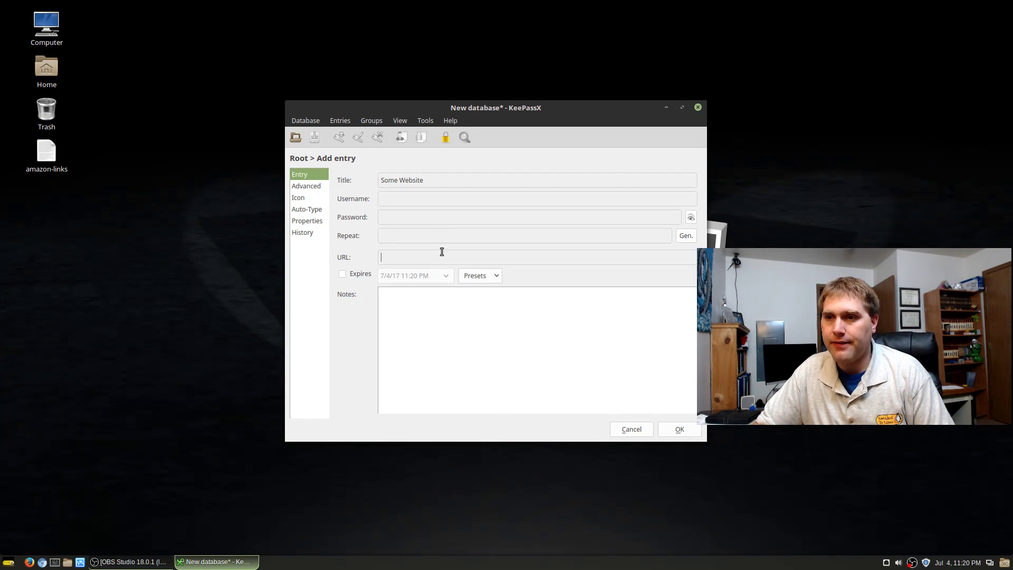
pyautogui.click(410, 199)
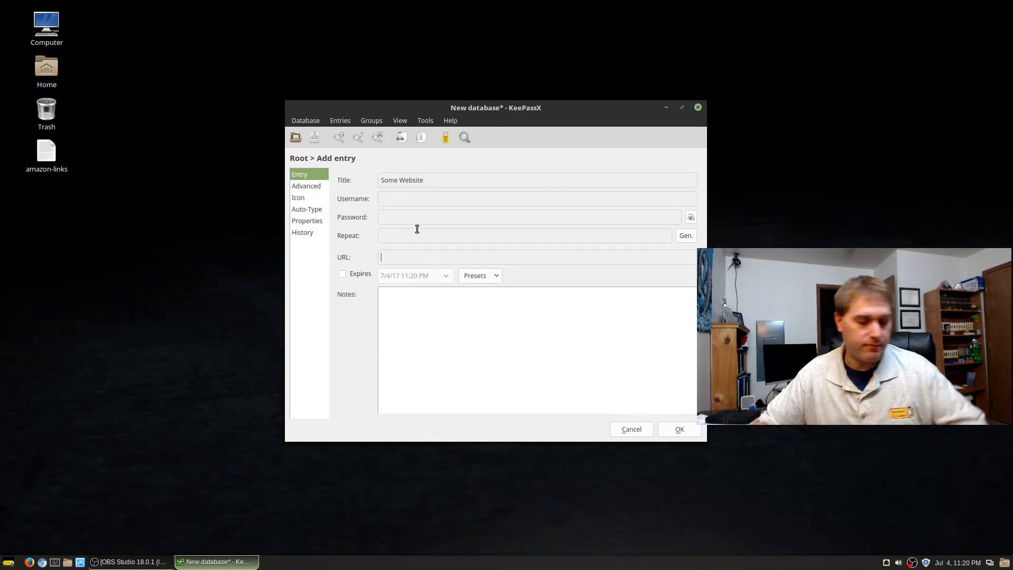
pyautogui.click(409, 198)
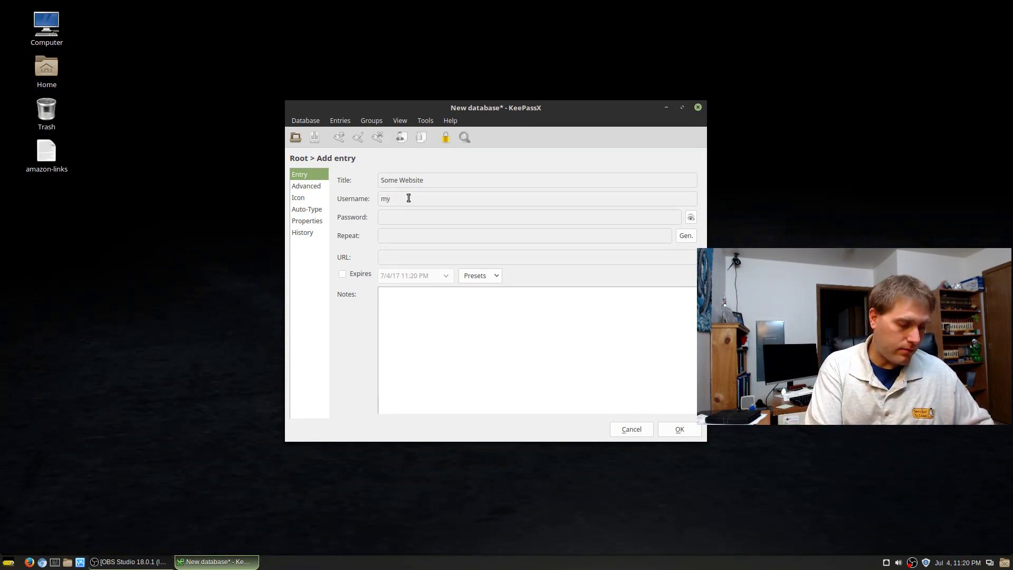
pyautogui.write('username')
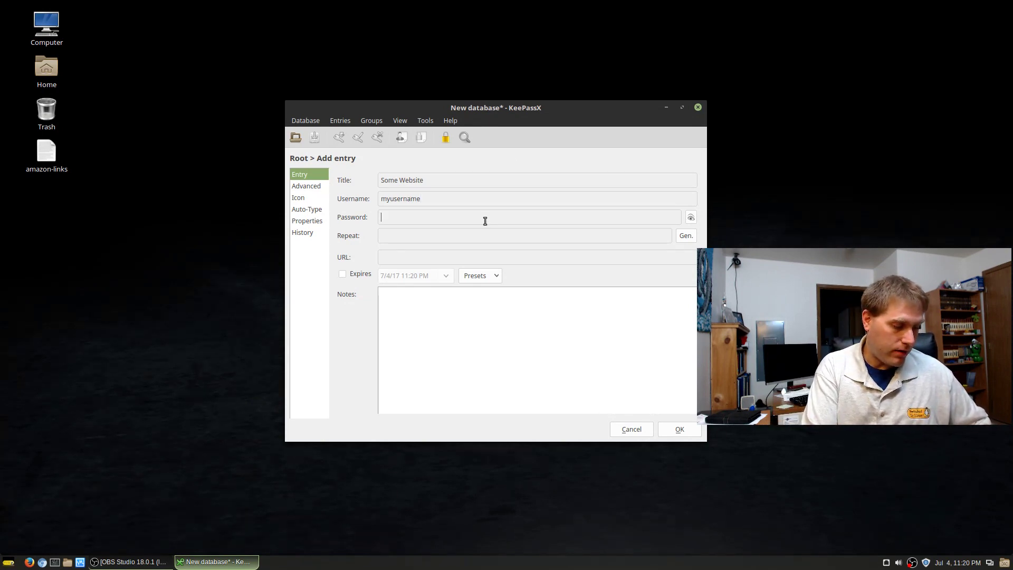
pyautogui.write('*****')
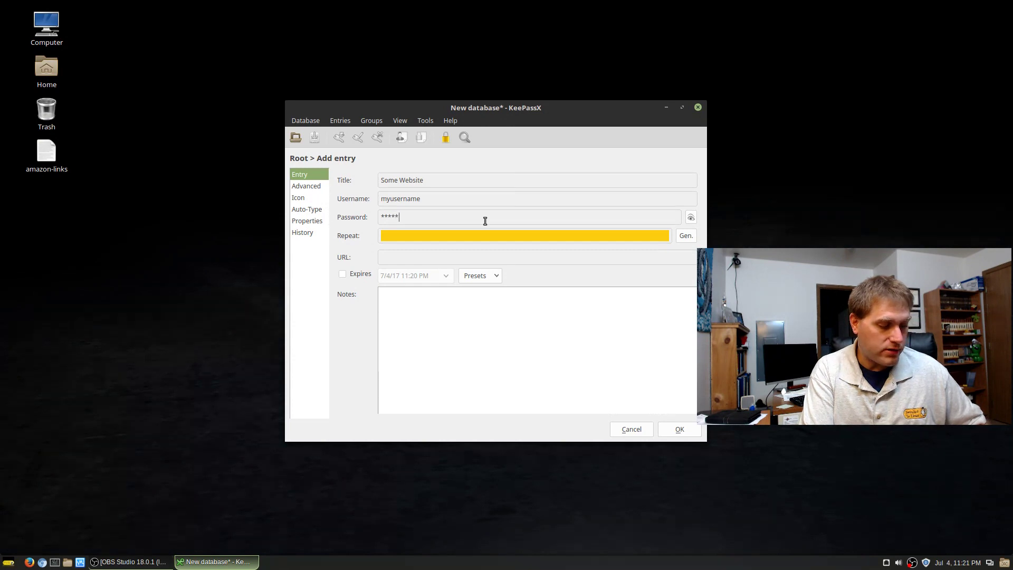
pyautogui.write('*')
pyautogui.click(466, 238)
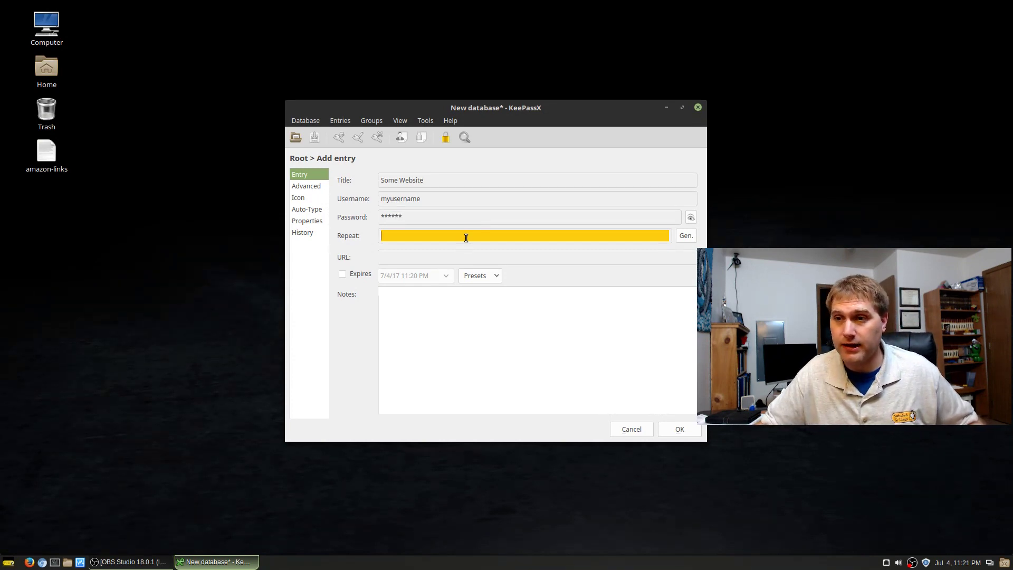
pyautogui.write('******')
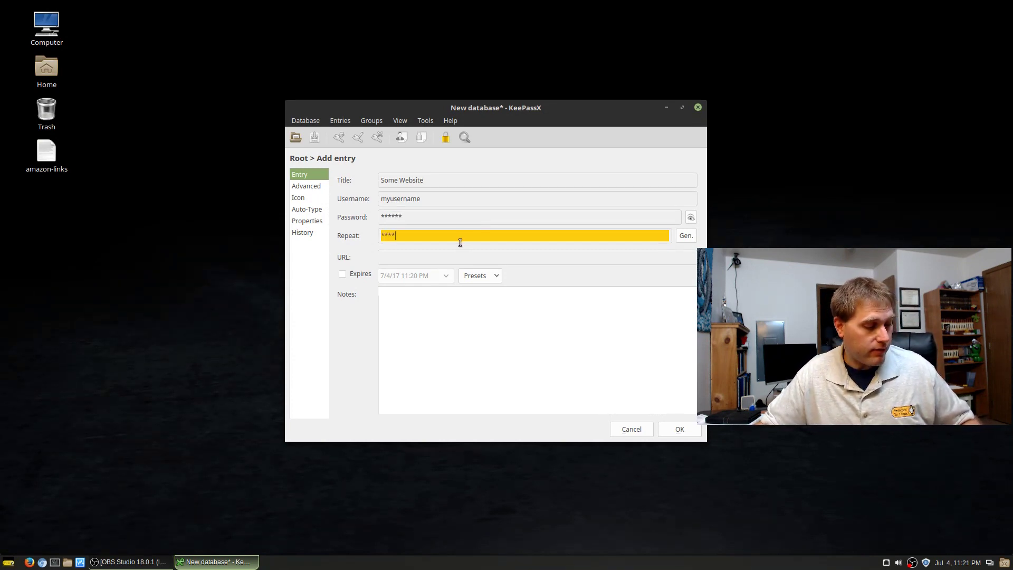
pyautogui.click(449, 256)
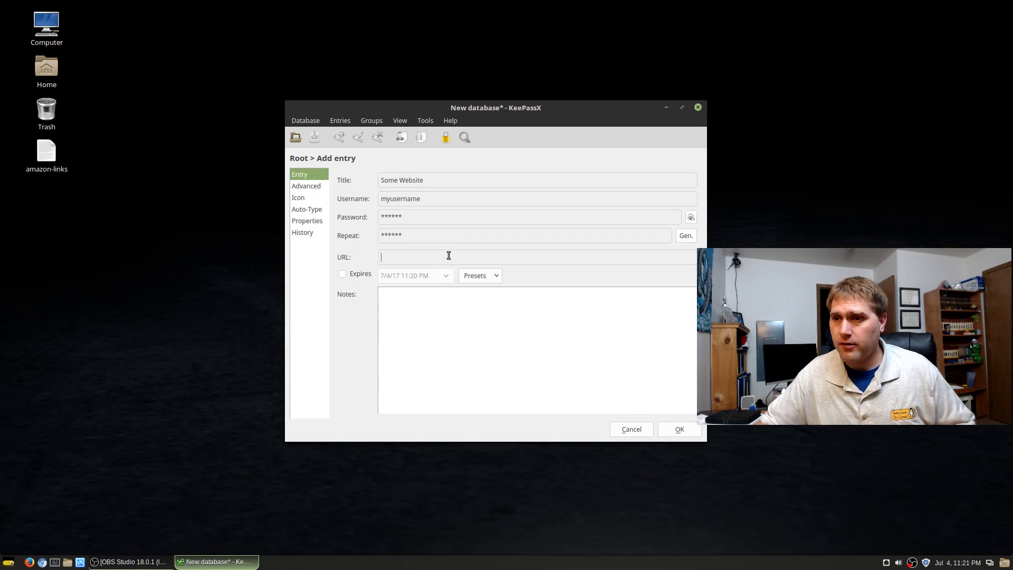
pyautogui.write('htt')
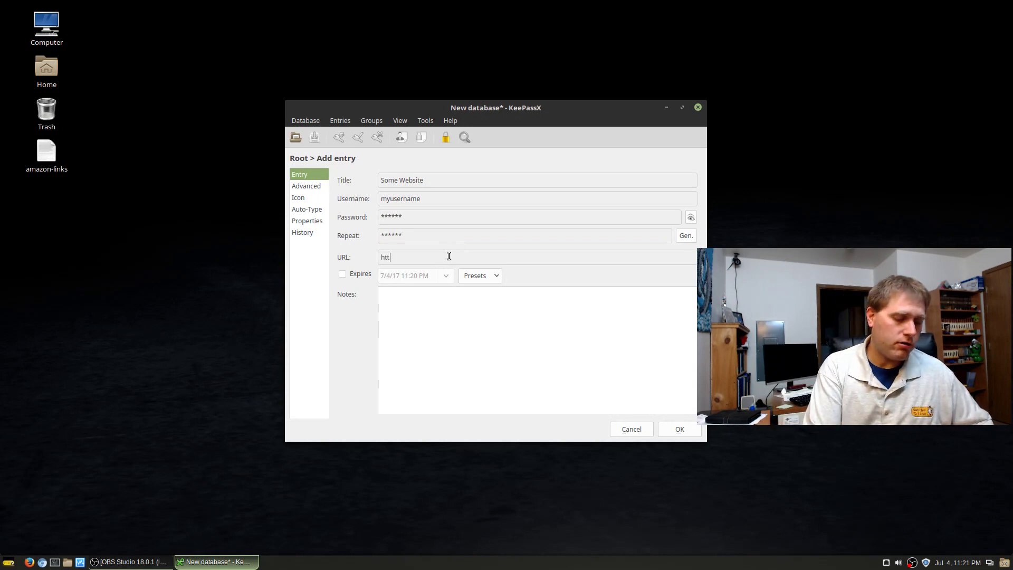
pyautogui.write('p:')
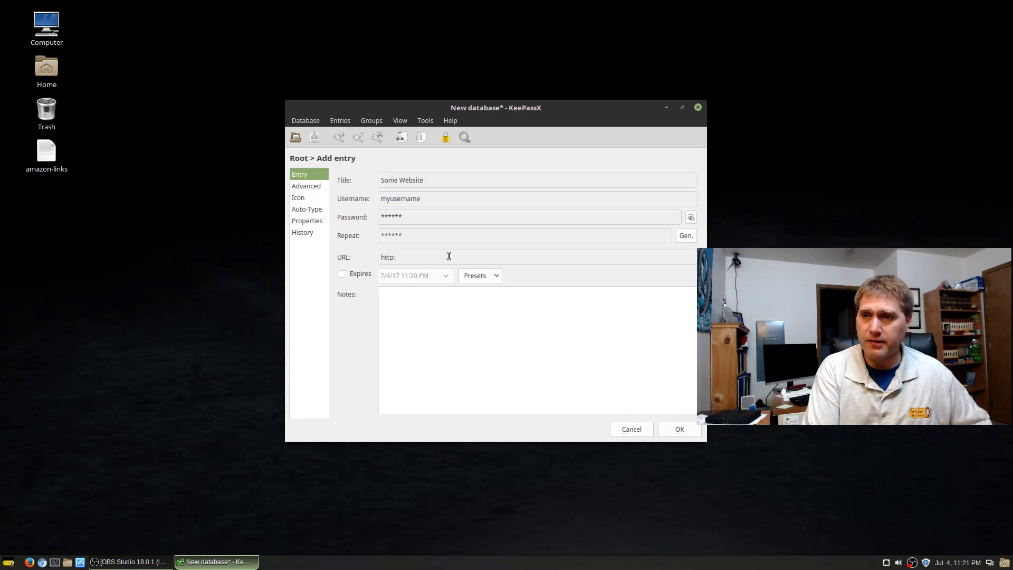
pyautogui.write('//')
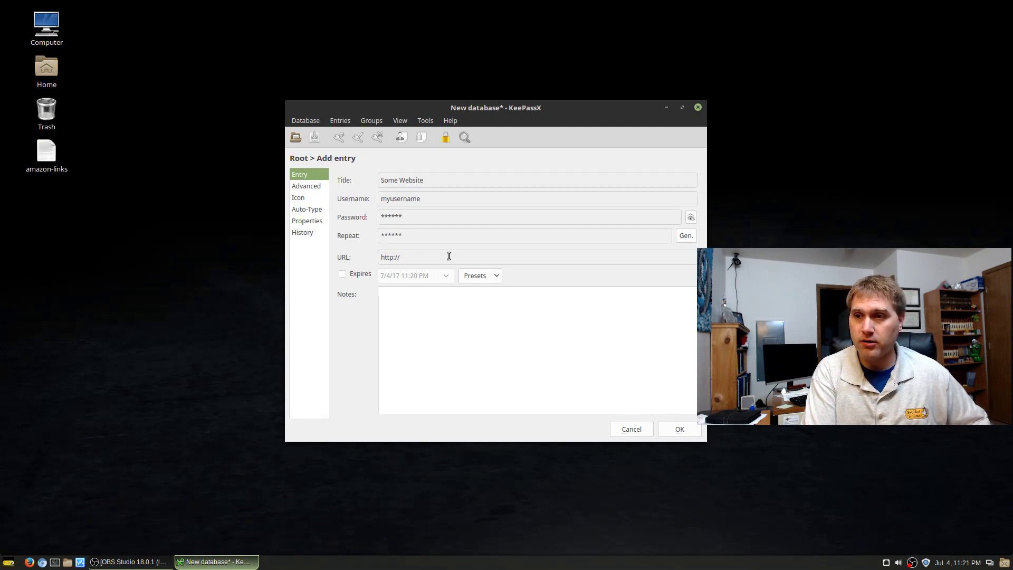
pyautogui.write('some')
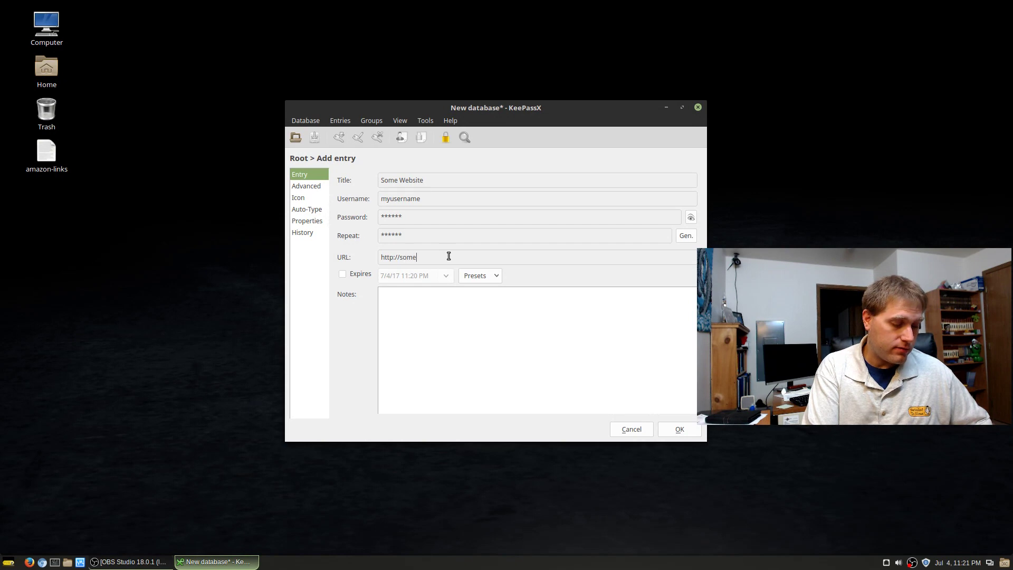
pyautogui.write('website')
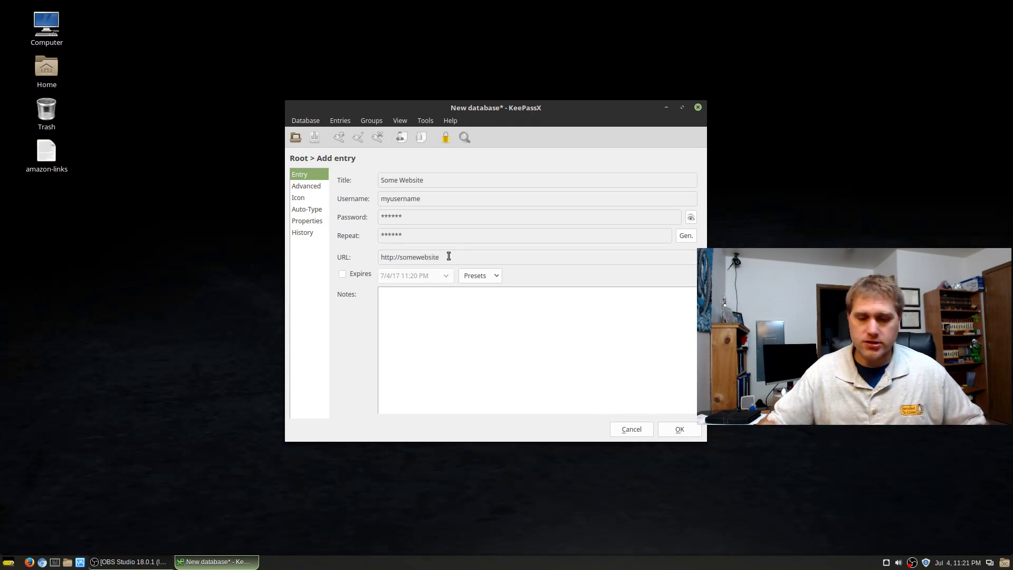
pyautogui.write('.com')
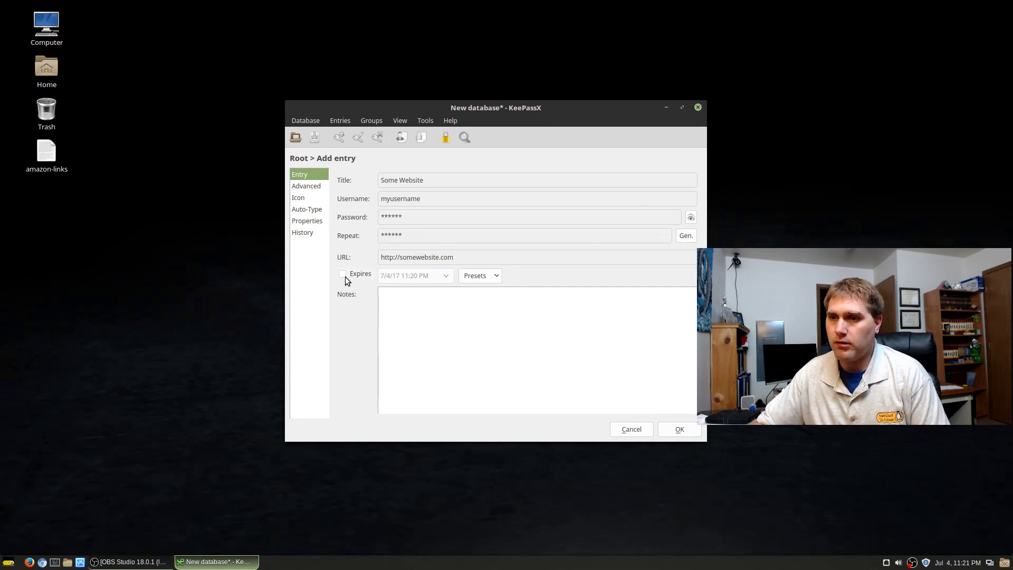
# Check the expiry presets without picking one and add the note 'Login to some website'.
pyautogui.click(496, 274)
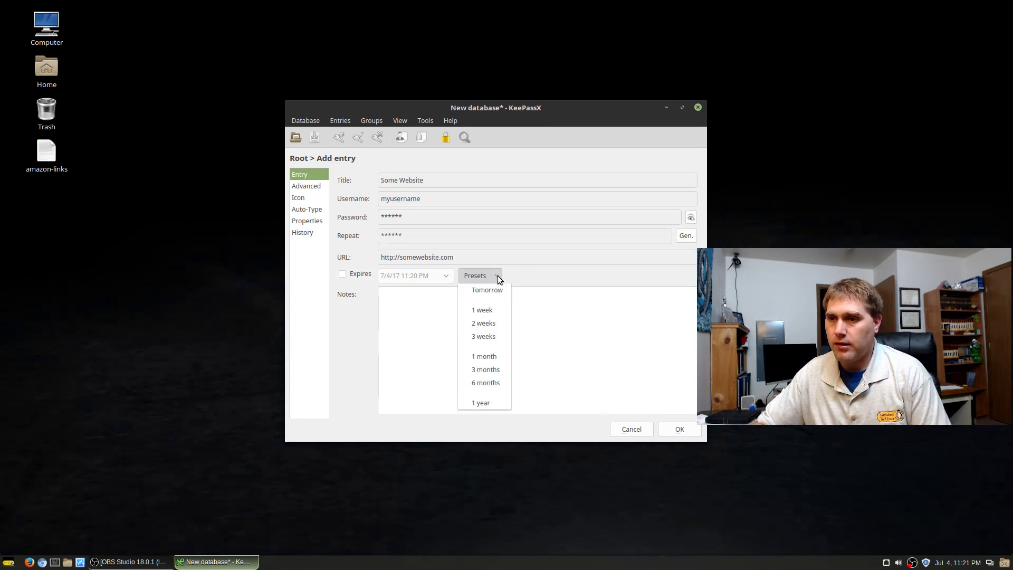
pyautogui.click(545, 273)
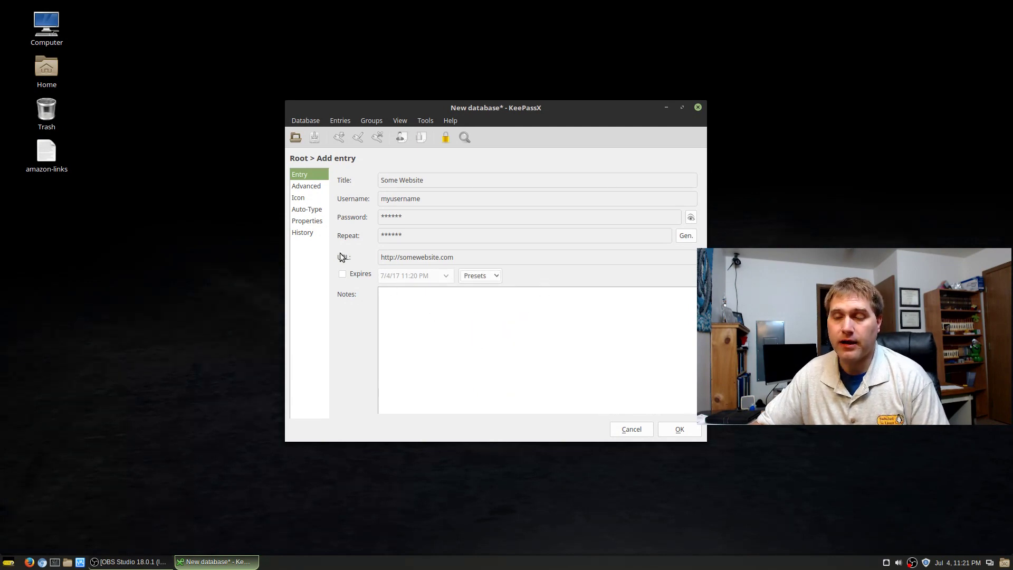
pyautogui.click(453, 316)
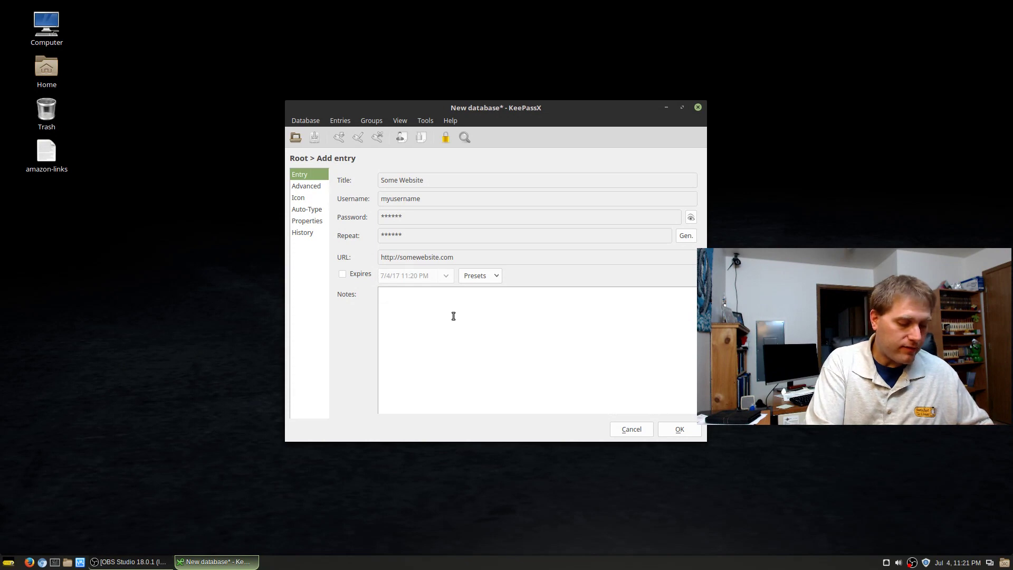
pyautogui.write('Login to')
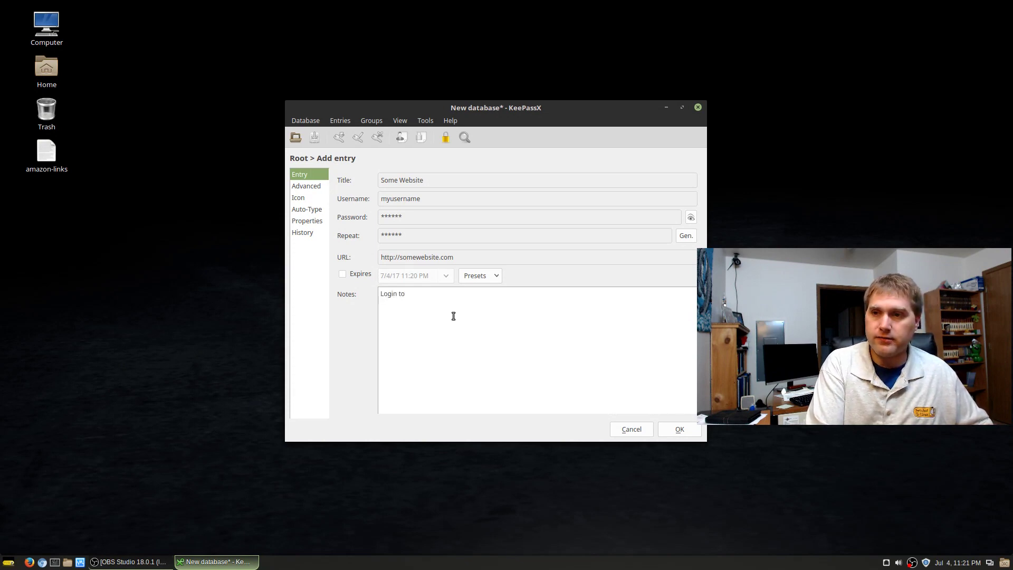
pyautogui.write(' some we')
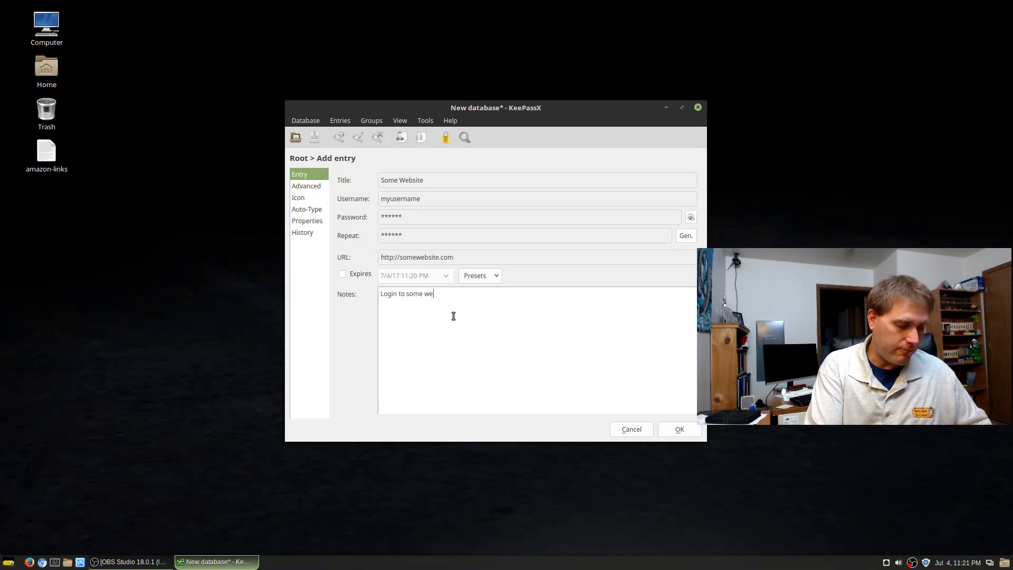
pyautogui.write('bsite')
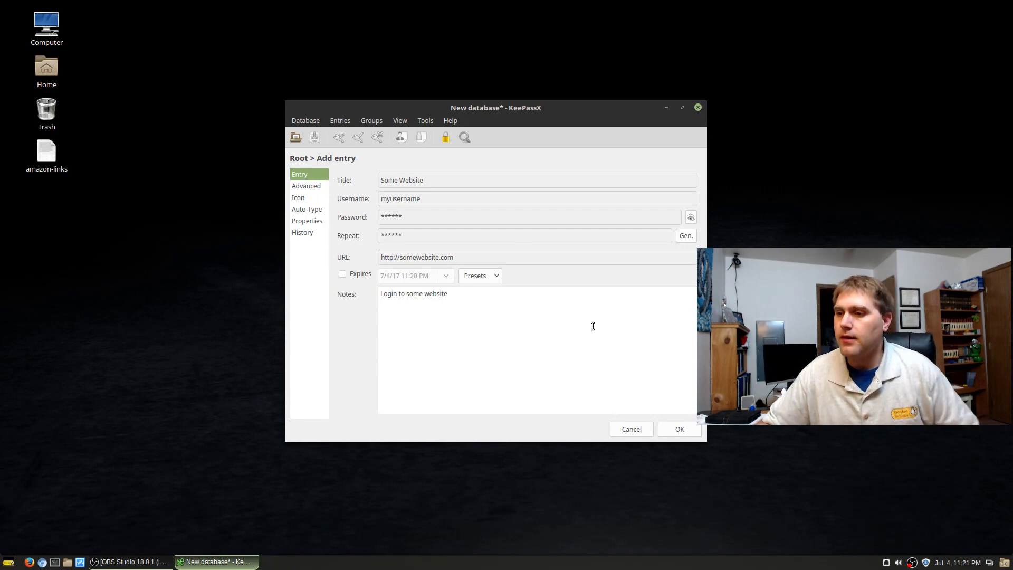
# Review the Advanced tab and set the entry's icon to the floppy disk.
pyautogui.click(309, 187)
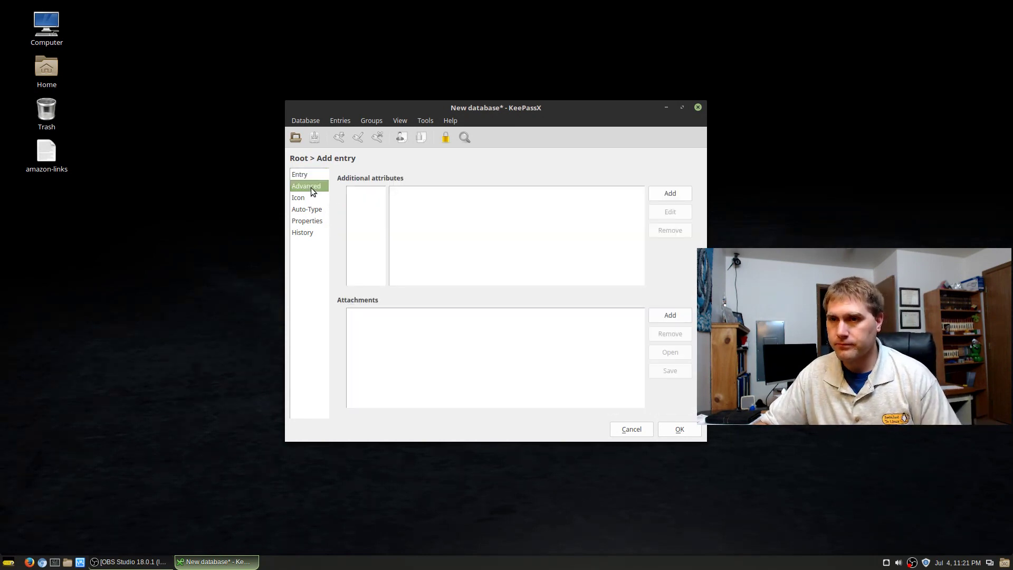
pyautogui.click(304, 177)
pyautogui.click(305, 187)
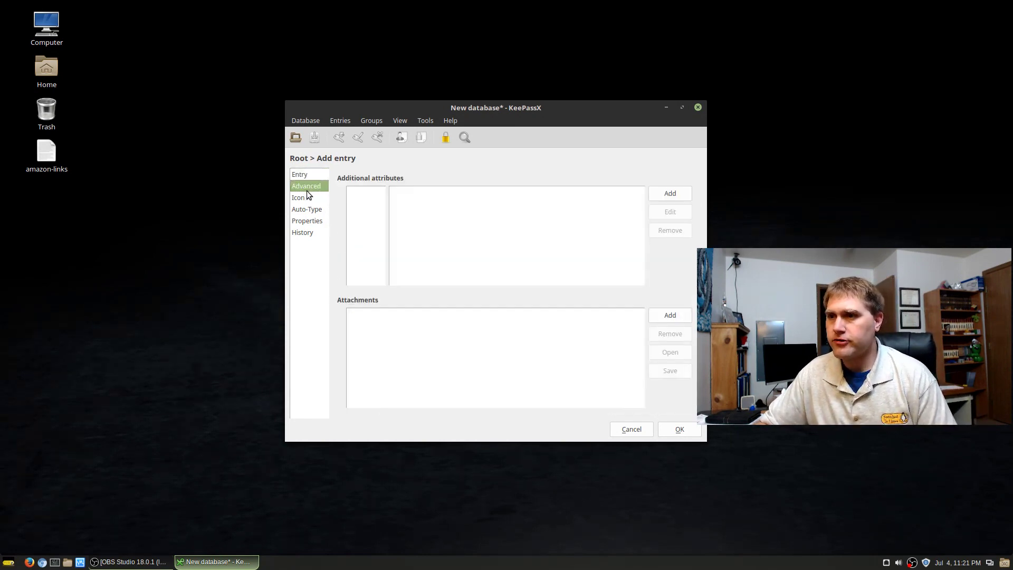
pyautogui.click(307, 199)
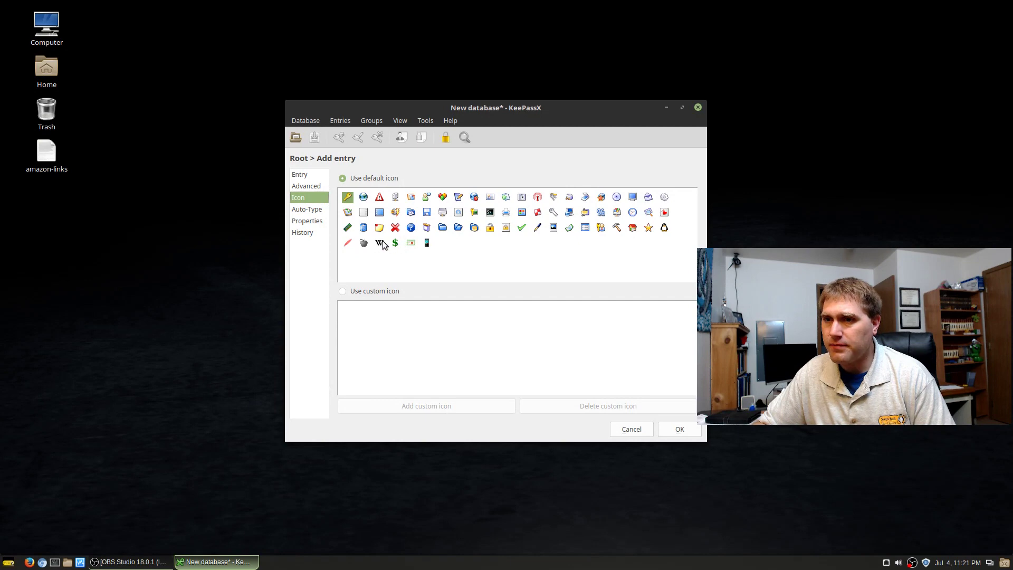
pyautogui.click(553, 212)
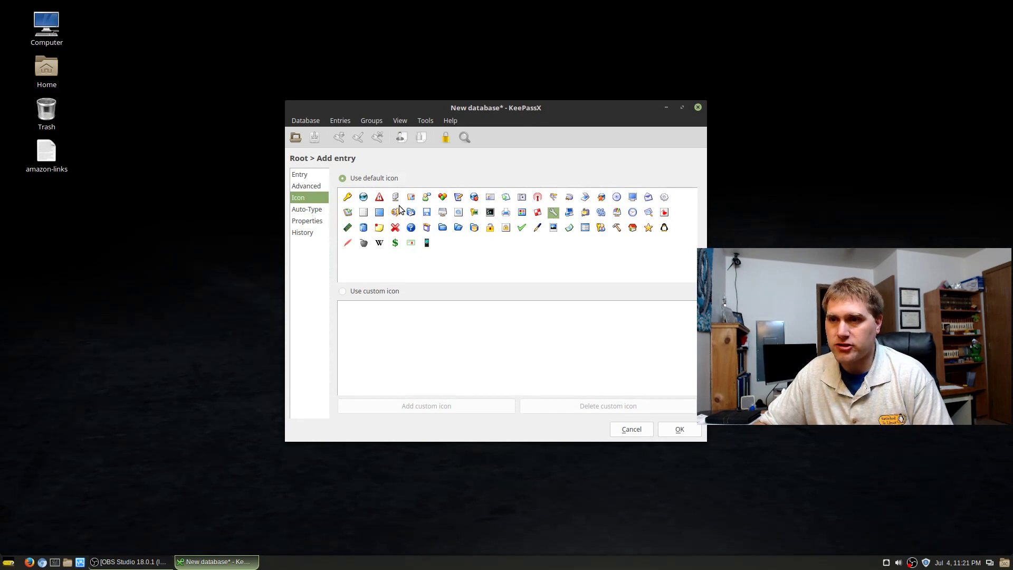
pyautogui.click(427, 212)
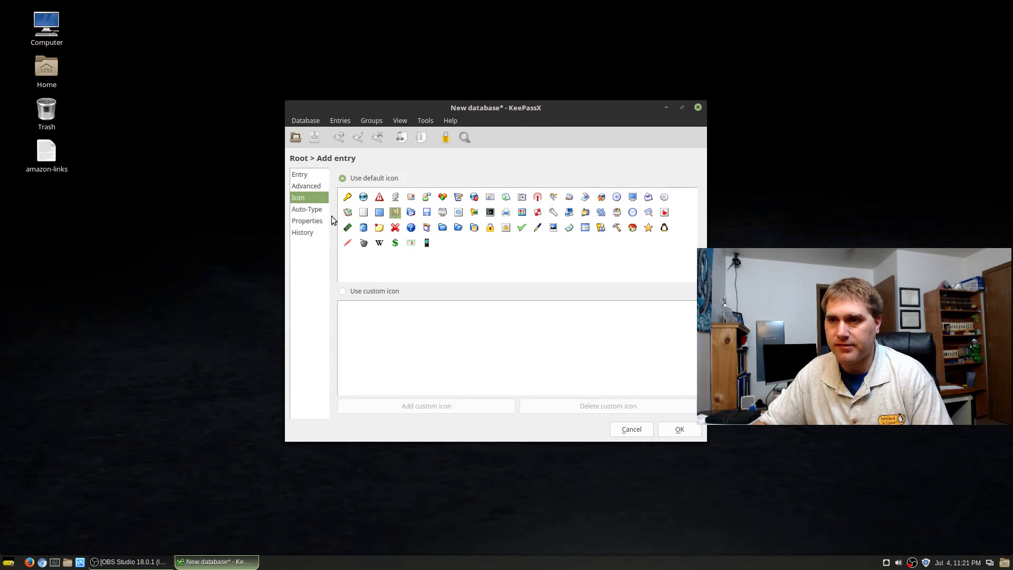
# Review the Auto-Type, Properties and History tabs, then save the Some Website entry.
pyautogui.click(310, 211)
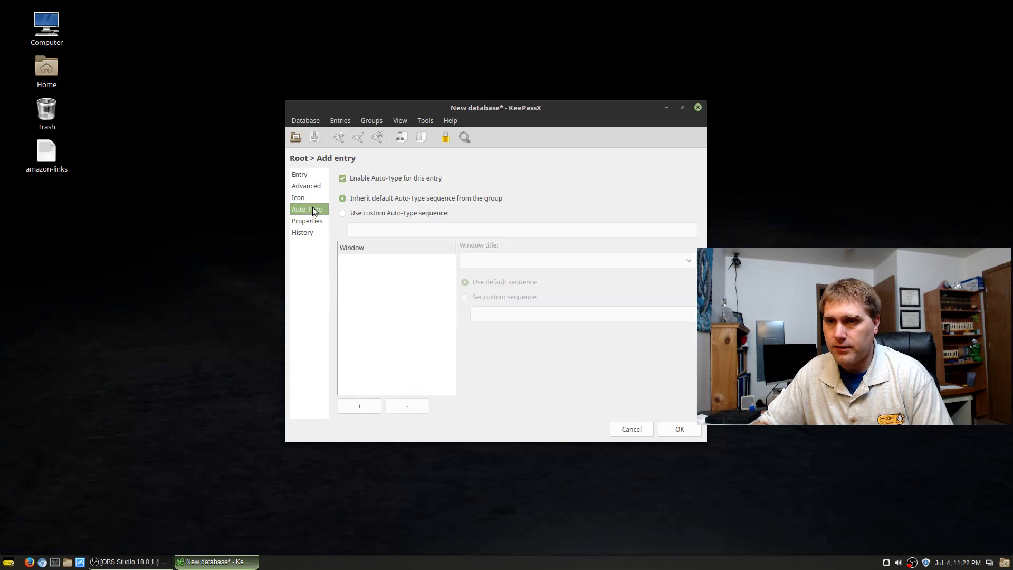
pyautogui.click(308, 222)
pyautogui.click(305, 232)
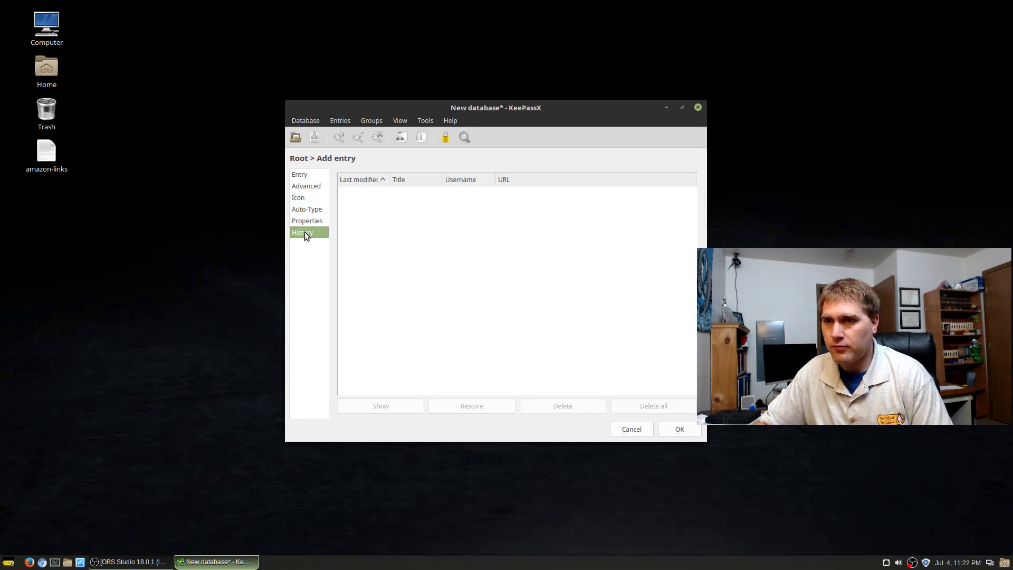
pyautogui.click(303, 175)
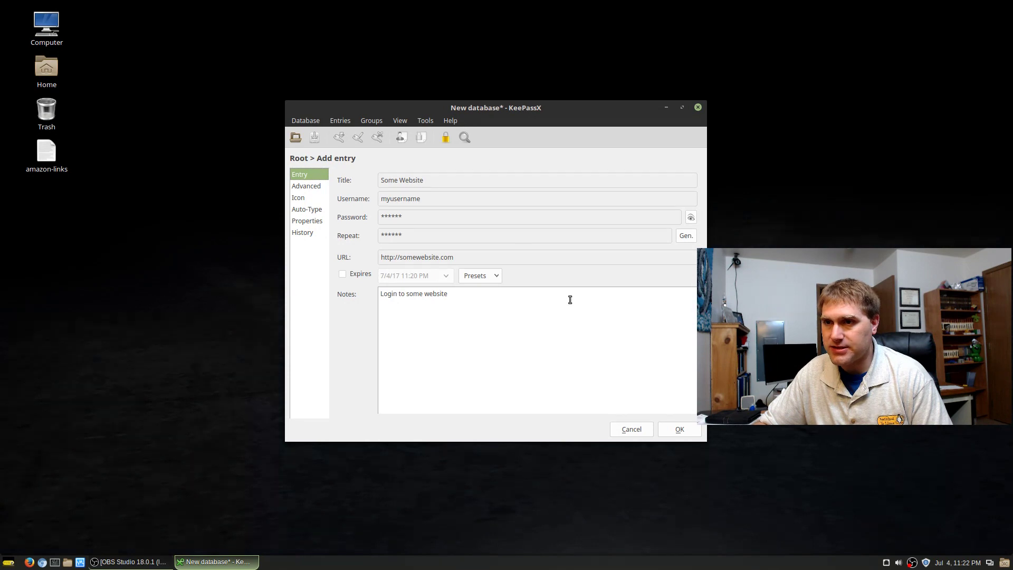
pyautogui.click(692, 429)
pyautogui.click(320, 158)
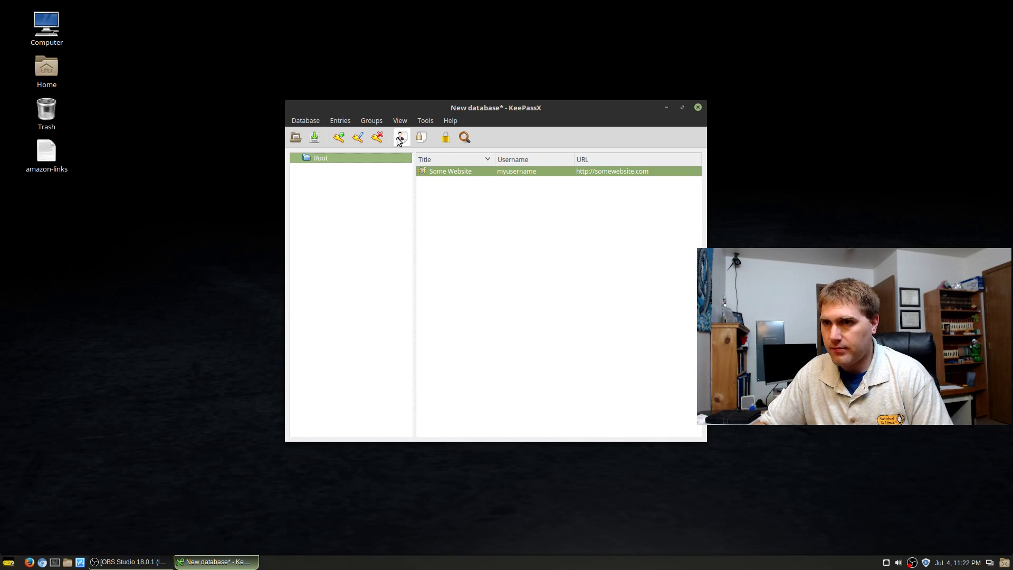
pyautogui.click(371, 120)
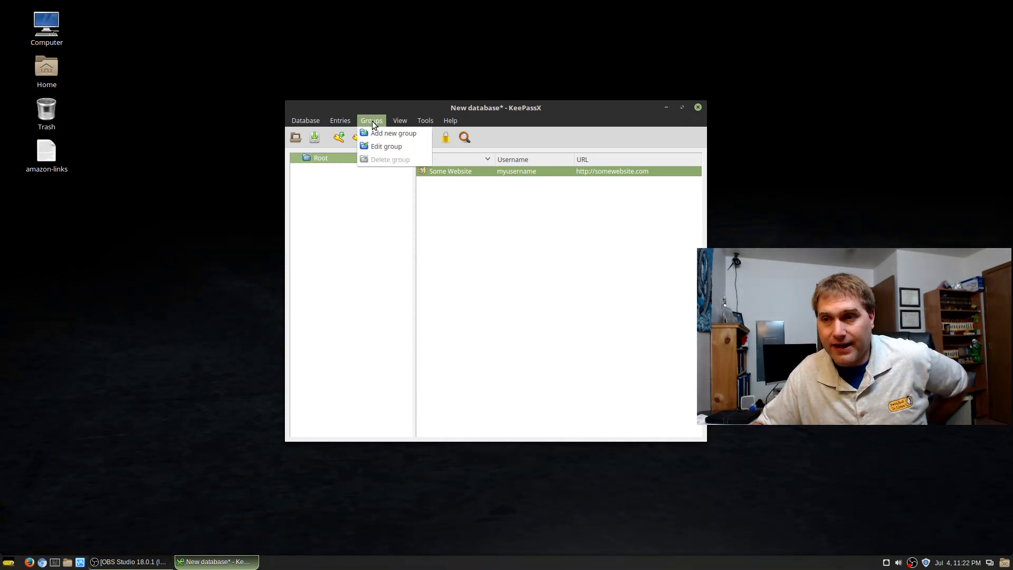
pyautogui.click(368, 120)
pyautogui.click(306, 120)
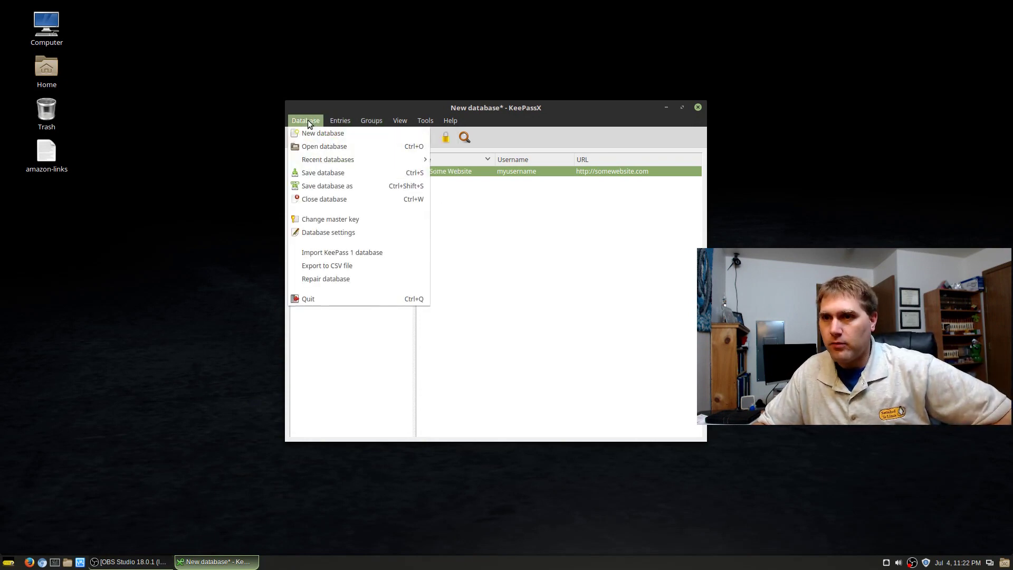
pyautogui.click(308, 120)
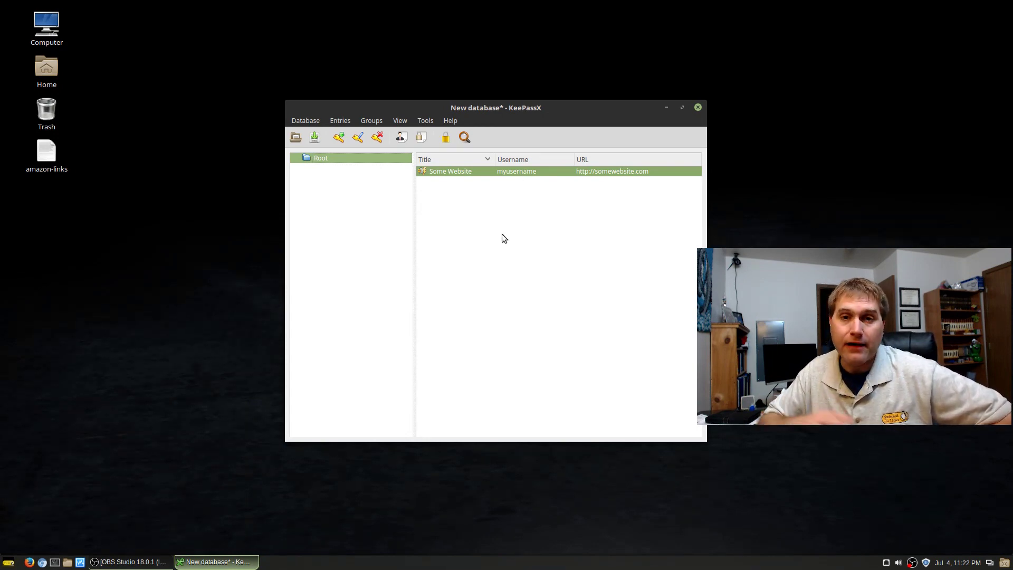
pyautogui.doubleClick(463, 173)
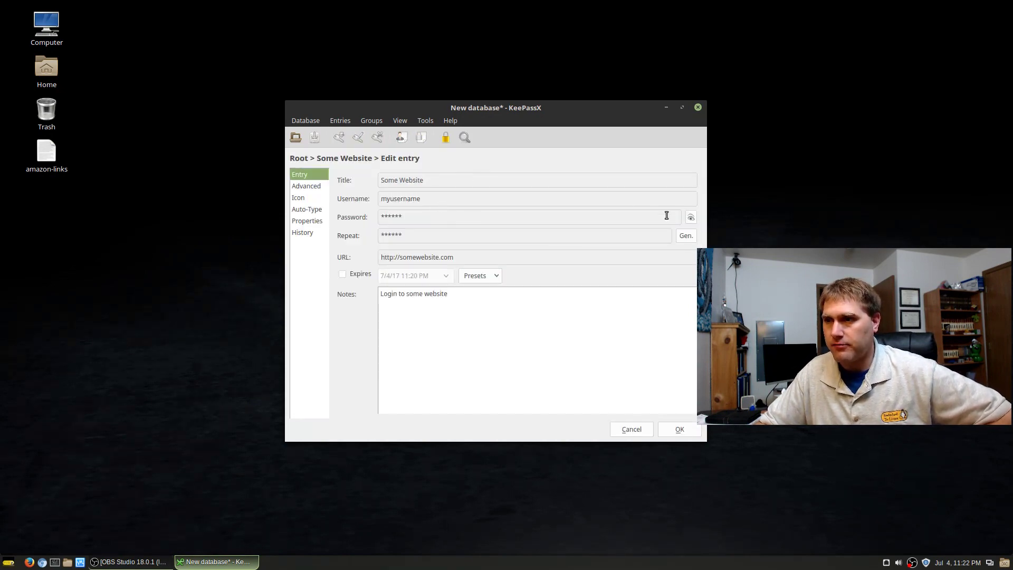
pyautogui.click(691, 218)
pyautogui.click(692, 218)
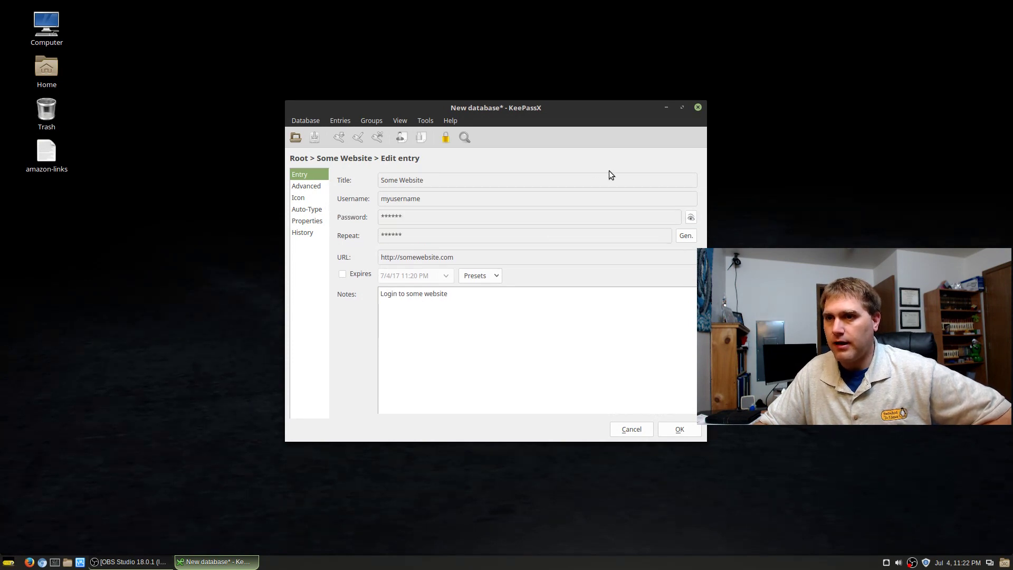
pyautogui.click(648, 360)
pyautogui.click(632, 432)
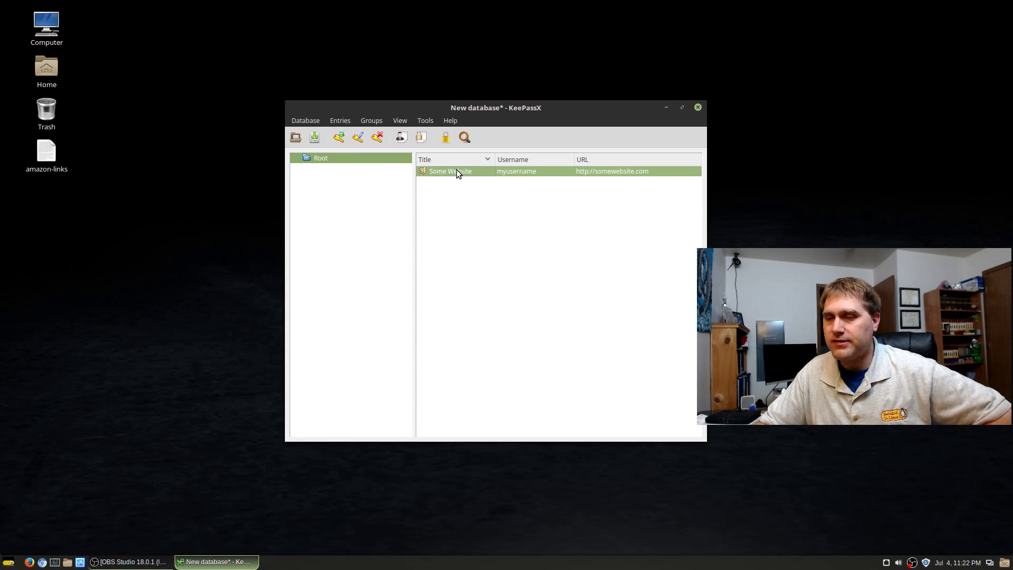
pyautogui.click(404, 138)
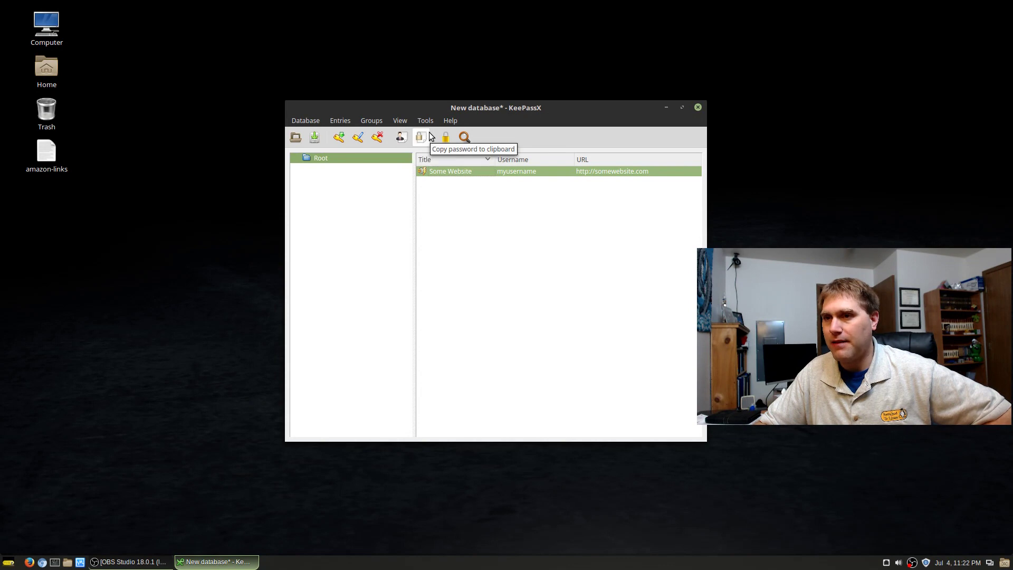
pyautogui.click(427, 137)
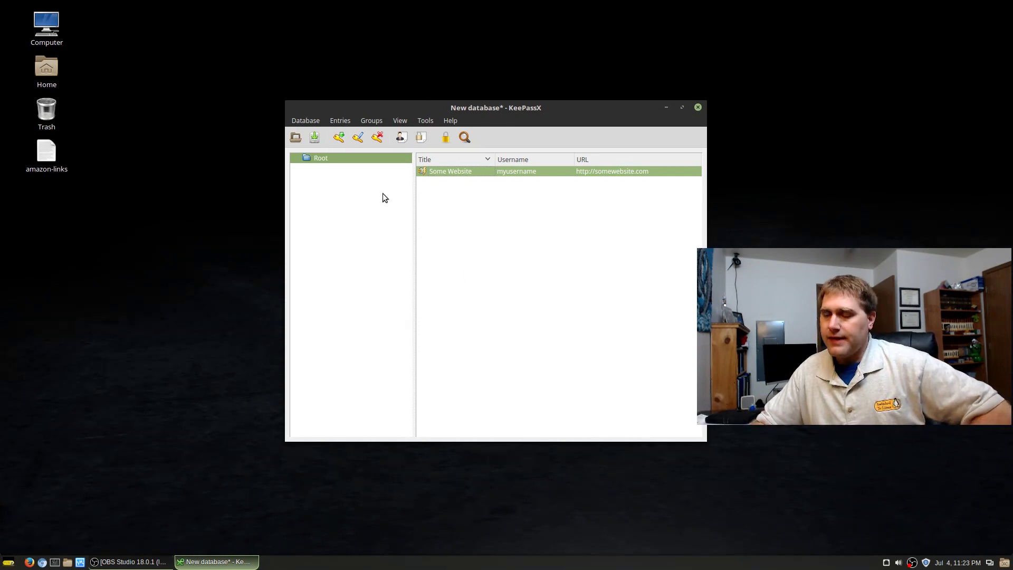
pyautogui.click(342, 121)
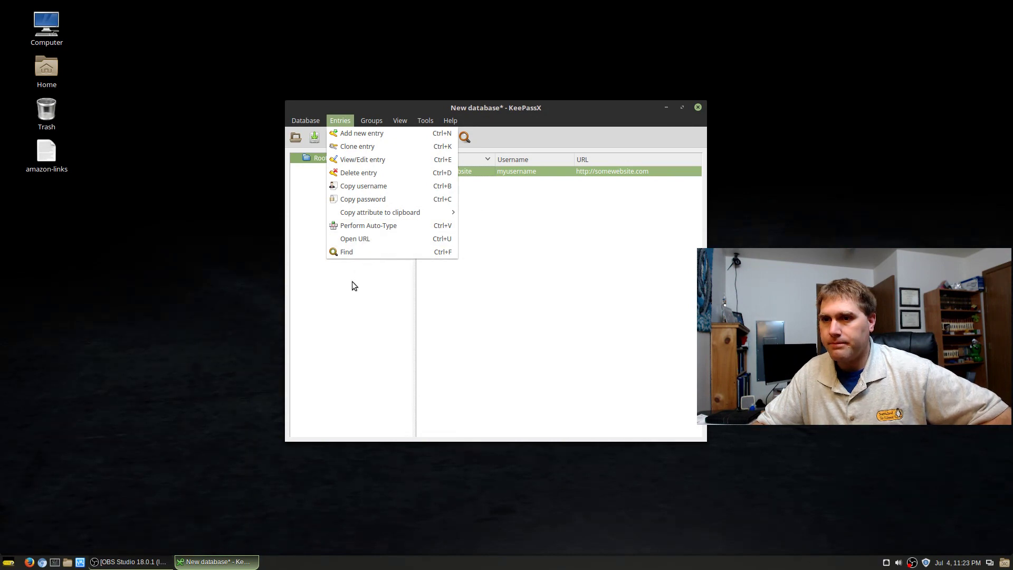
pyautogui.click(350, 298)
pyautogui.click(370, 121)
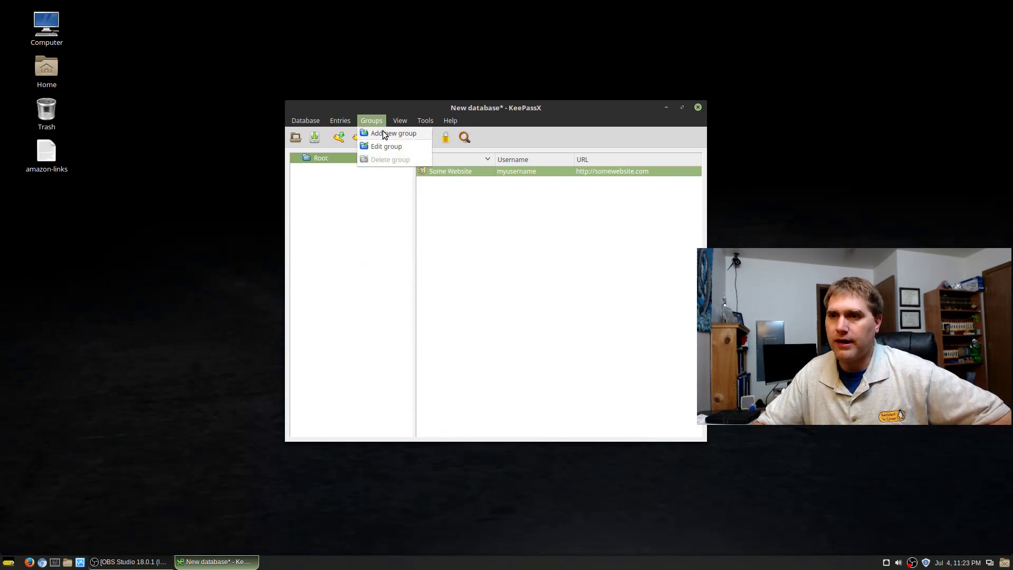
pyautogui.click(368, 220)
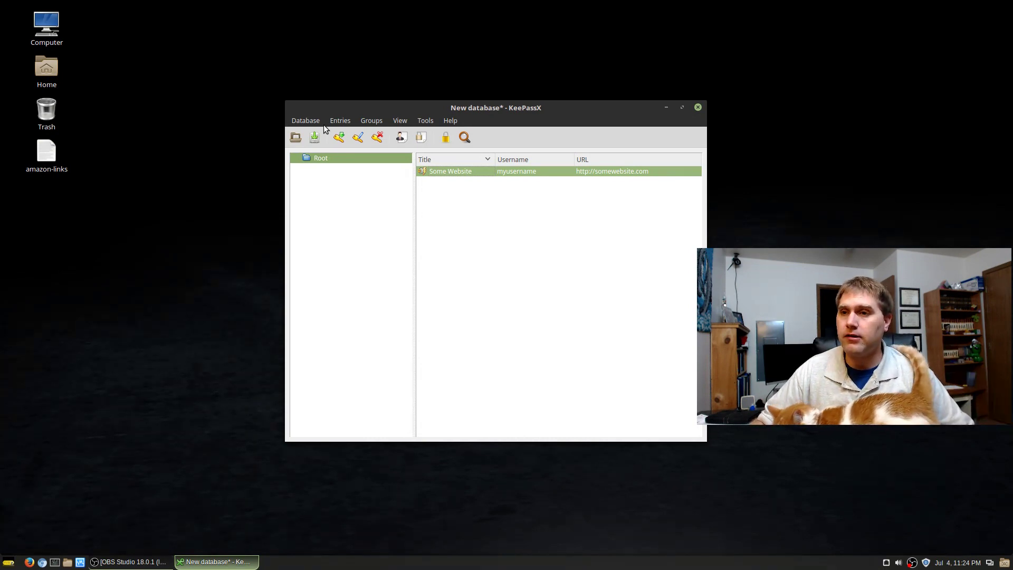
# Edit the top-level group and rename it from Root to Personal.
pyautogui.rightClick(309, 160)
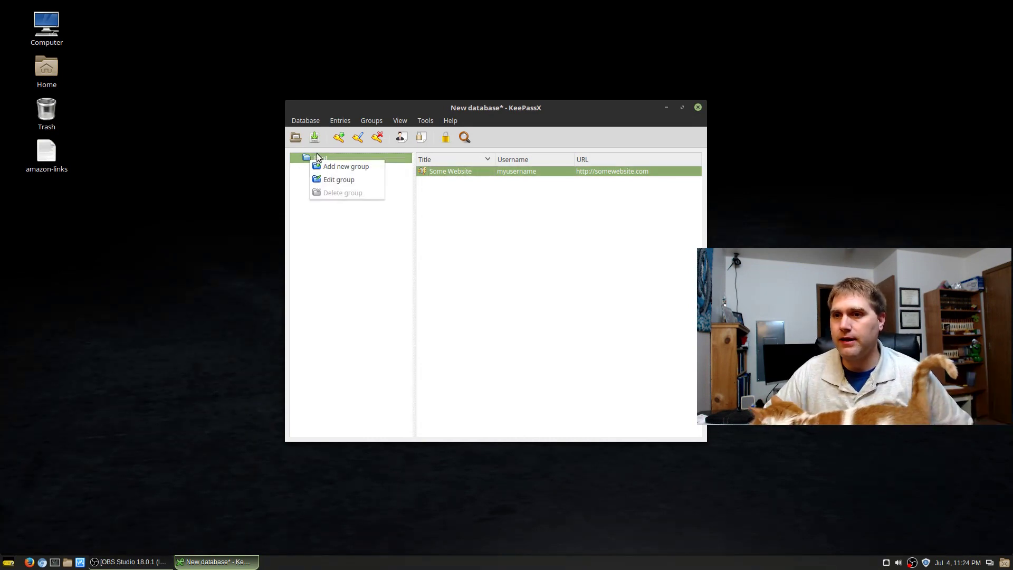
pyautogui.click(342, 178)
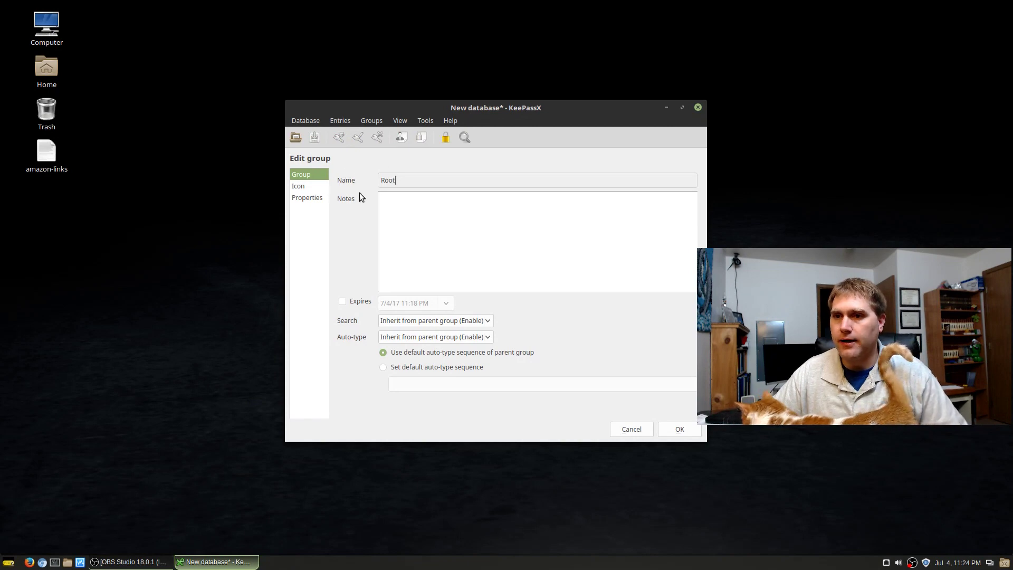
pyautogui.click(307, 190)
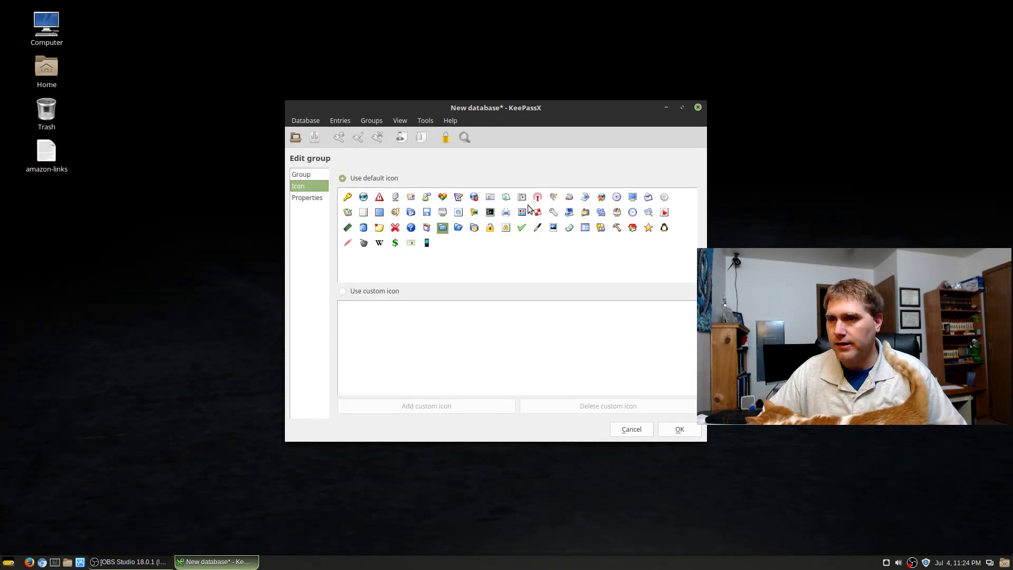
pyautogui.click(308, 172)
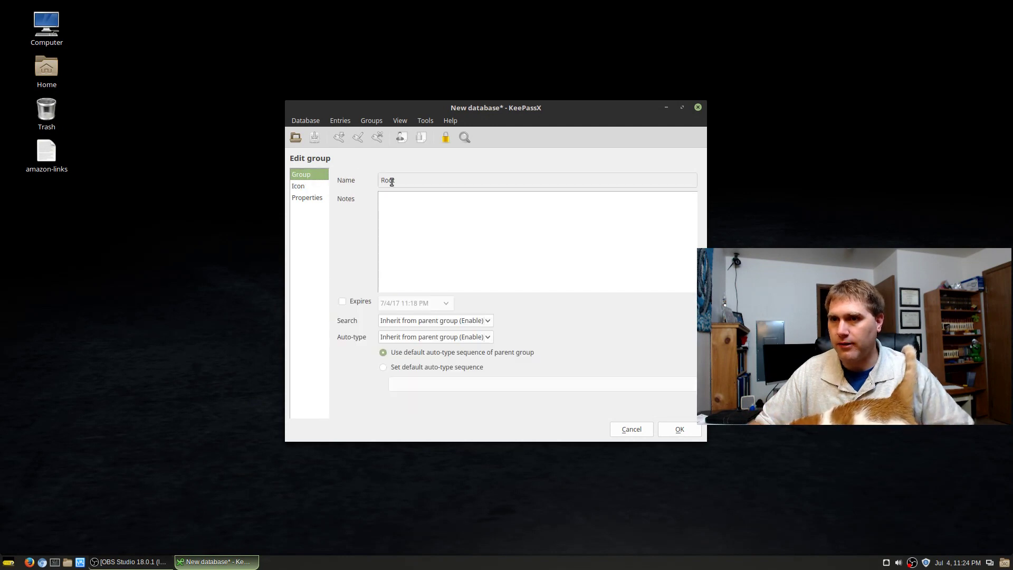
pyautogui.moveTo(407, 180); pyautogui.dragTo(378, 179)
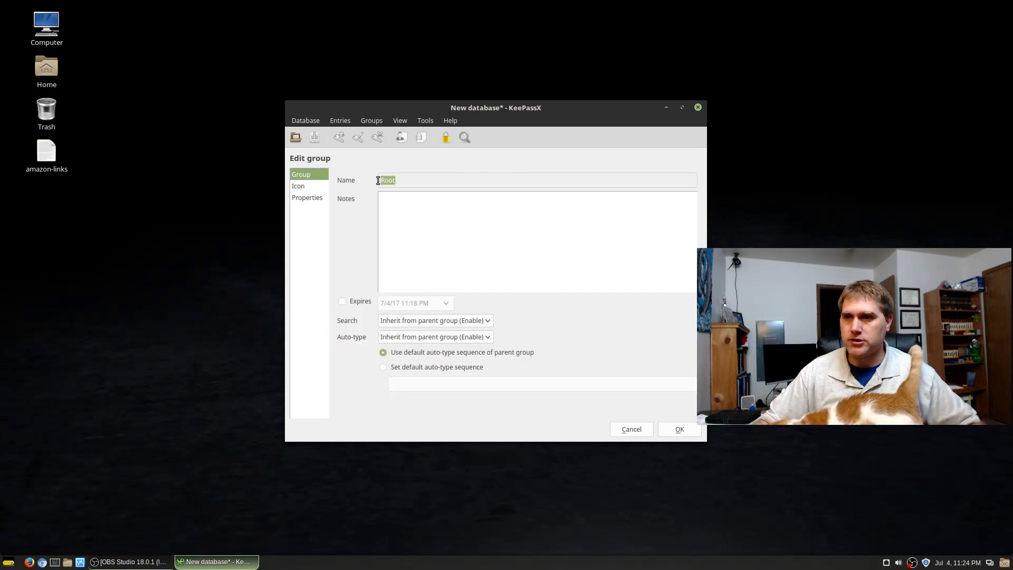
pyautogui.write('P')
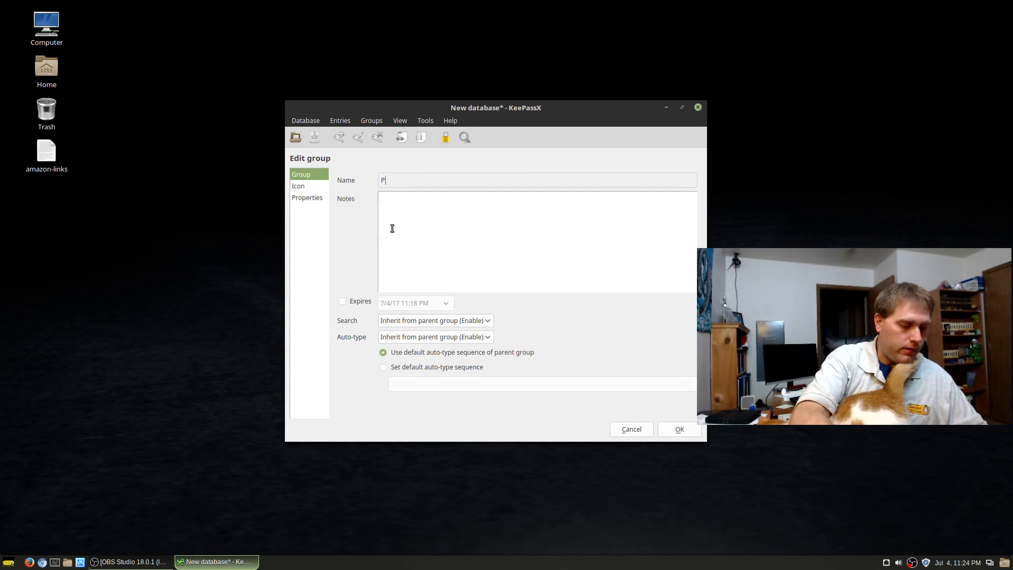
pyautogui.write('ersonal')
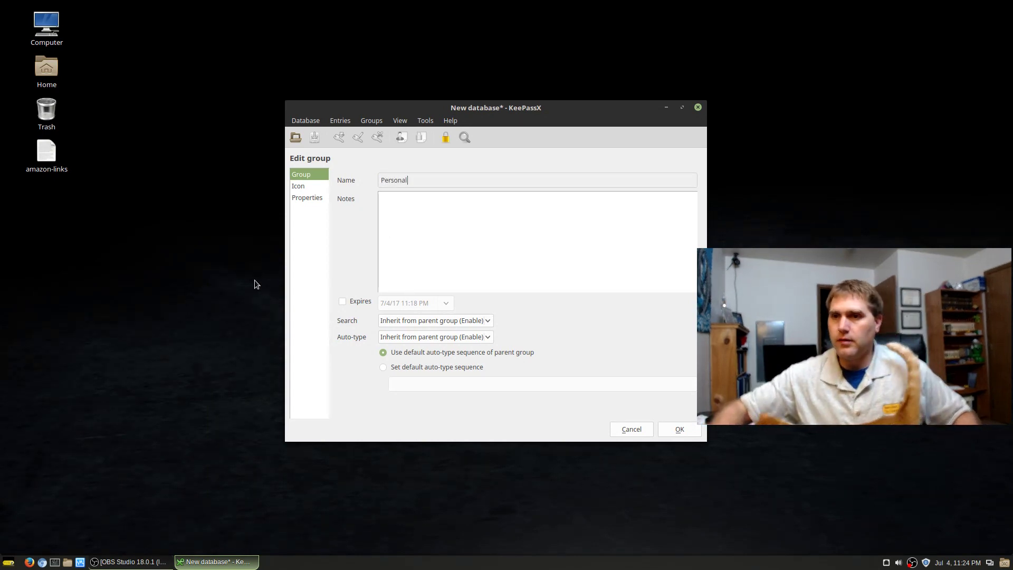
# Give the Personal group the penguin icon and save it.
pyautogui.click(314, 184)
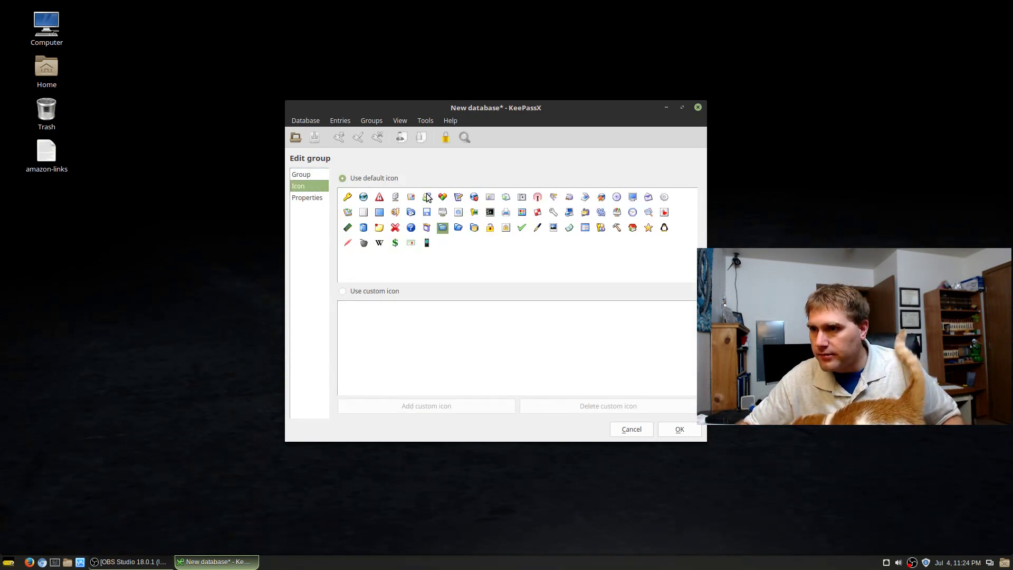
pyautogui.click(664, 228)
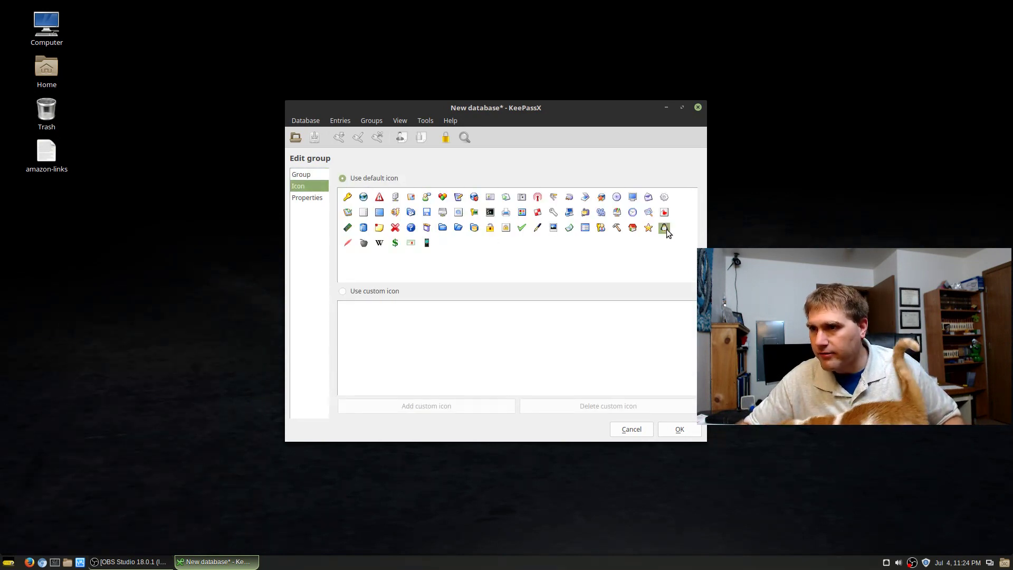
pyautogui.click(677, 428)
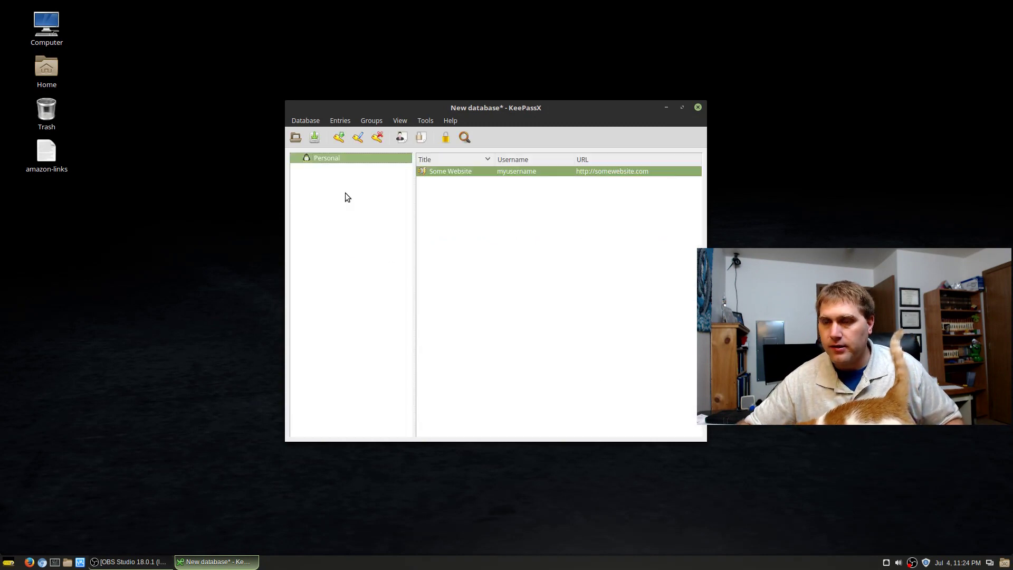
pyautogui.click(382, 119)
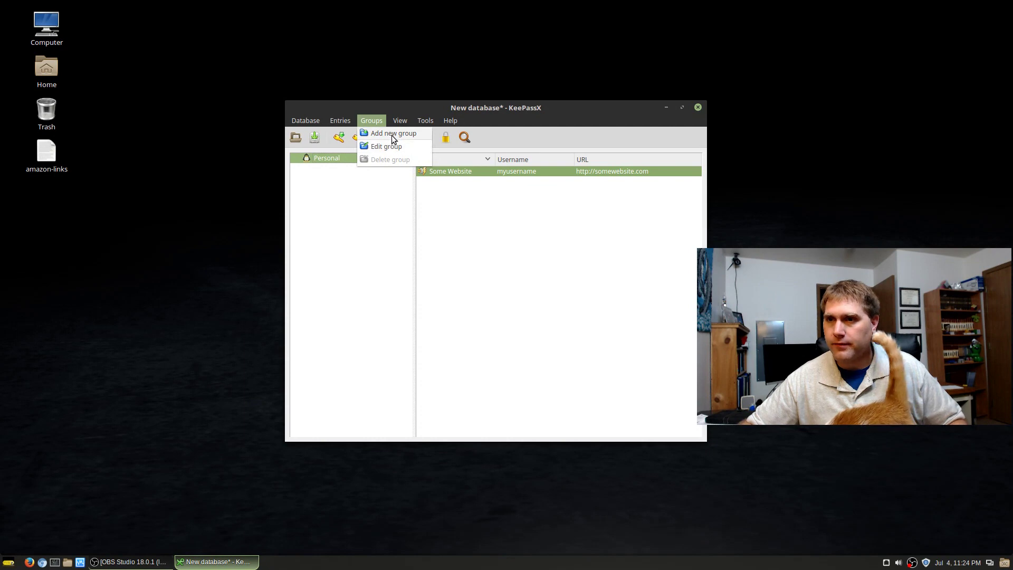
# Add a new group named Work with the green dollar-sign icon.
pyautogui.click(391, 135)
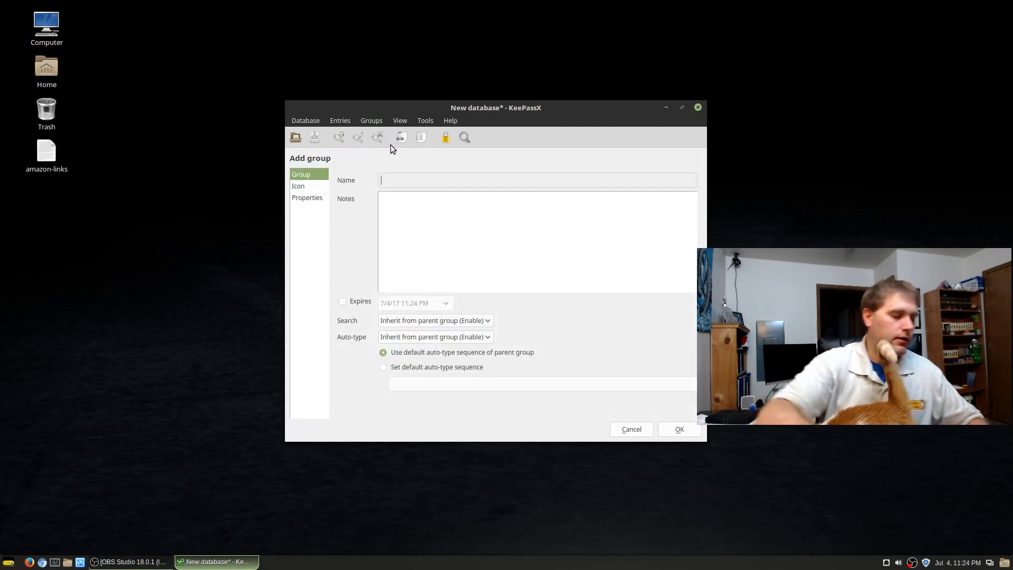
pyautogui.write('Work')
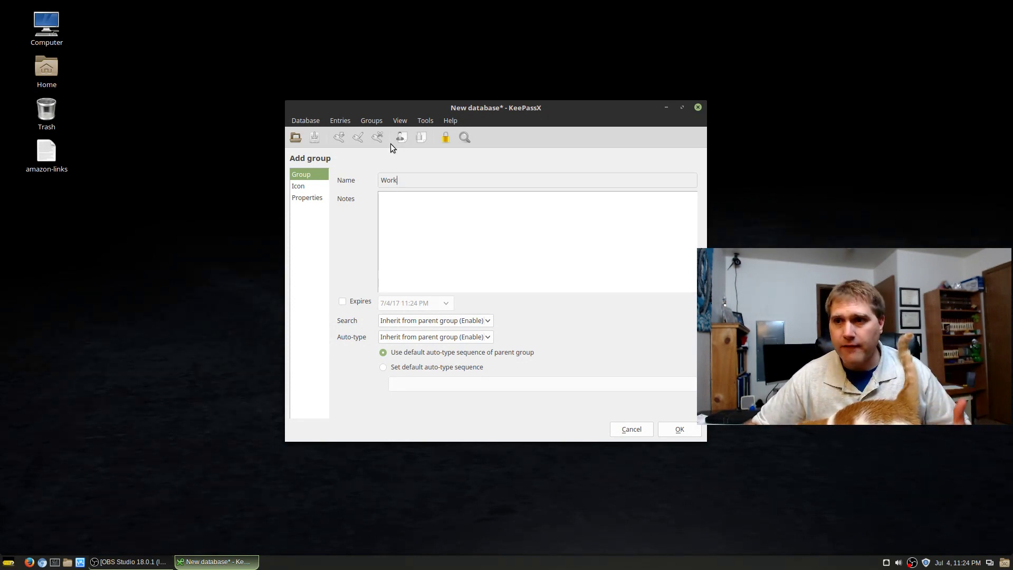
pyautogui.click(308, 186)
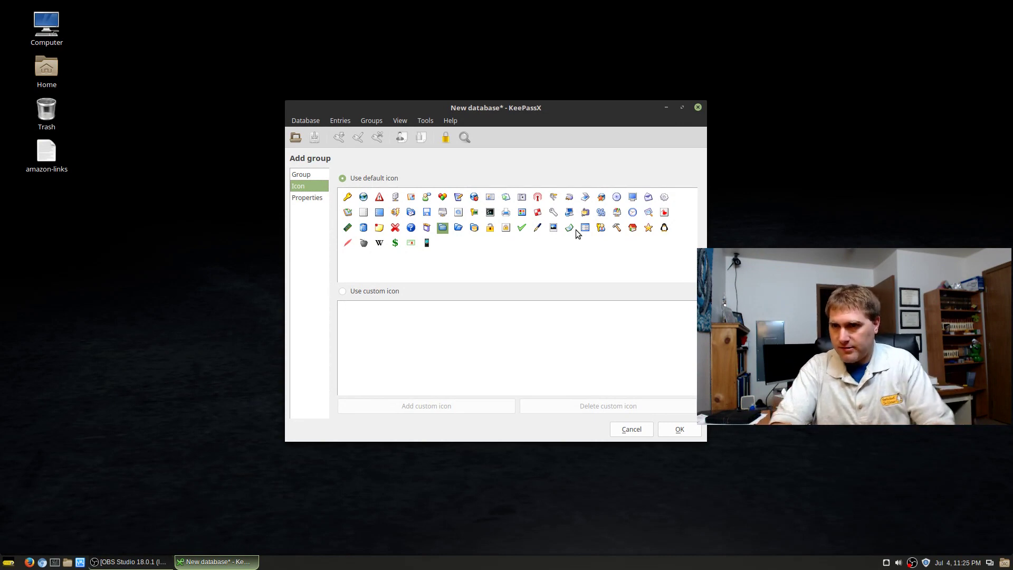
pyautogui.click(398, 245)
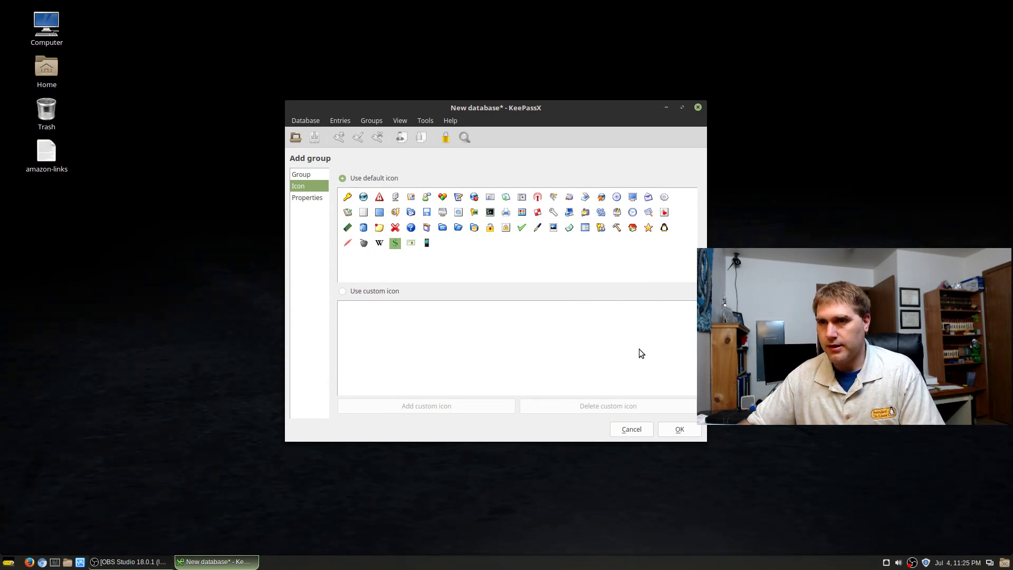
pyautogui.click(679, 429)
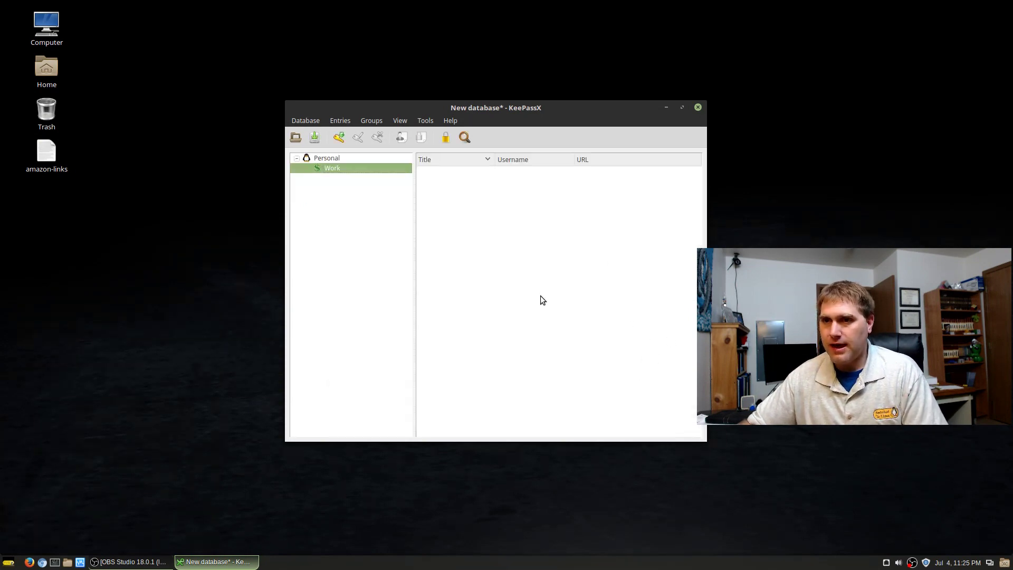
# Switch between the Personal and Work groups to compare their entry lists.
pyautogui.click(318, 157)
pyautogui.click(325, 168)
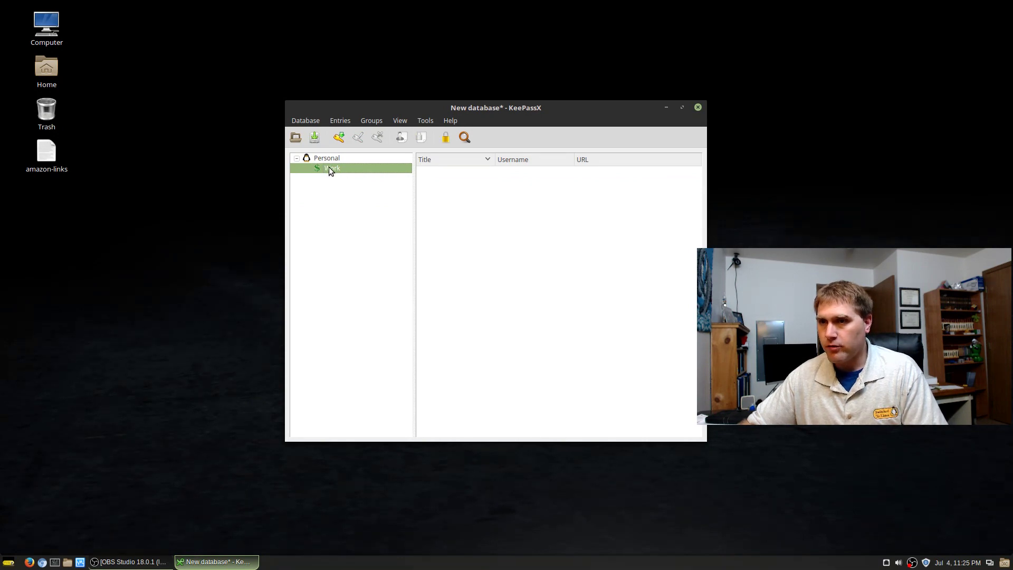
pyautogui.click(321, 159)
pyautogui.click(328, 169)
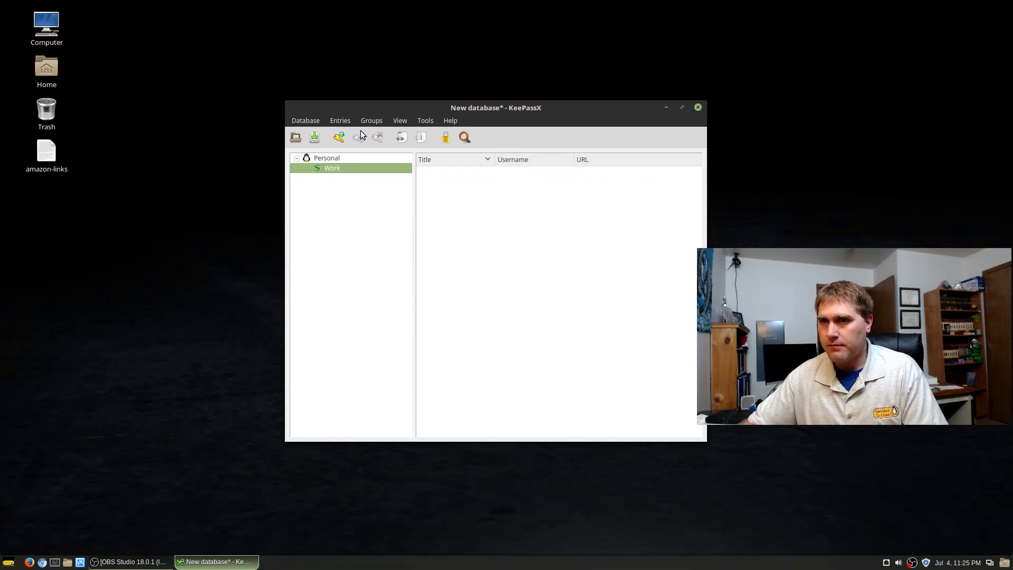
pyautogui.click(371, 120)
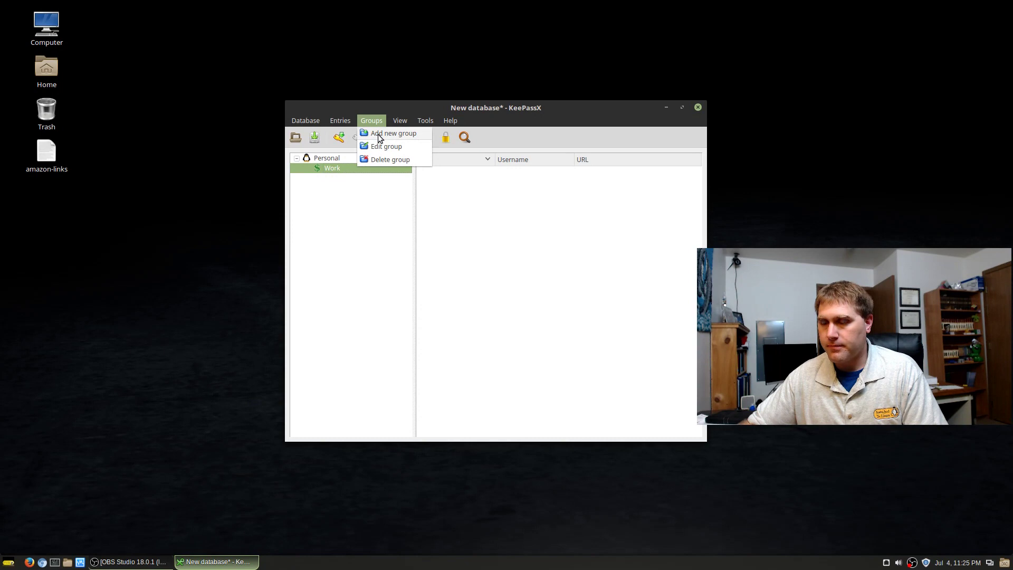
# Fill a new group with name Social Media, note 'Social Site', inherited search and the globe icon.
pyautogui.click(377, 134)
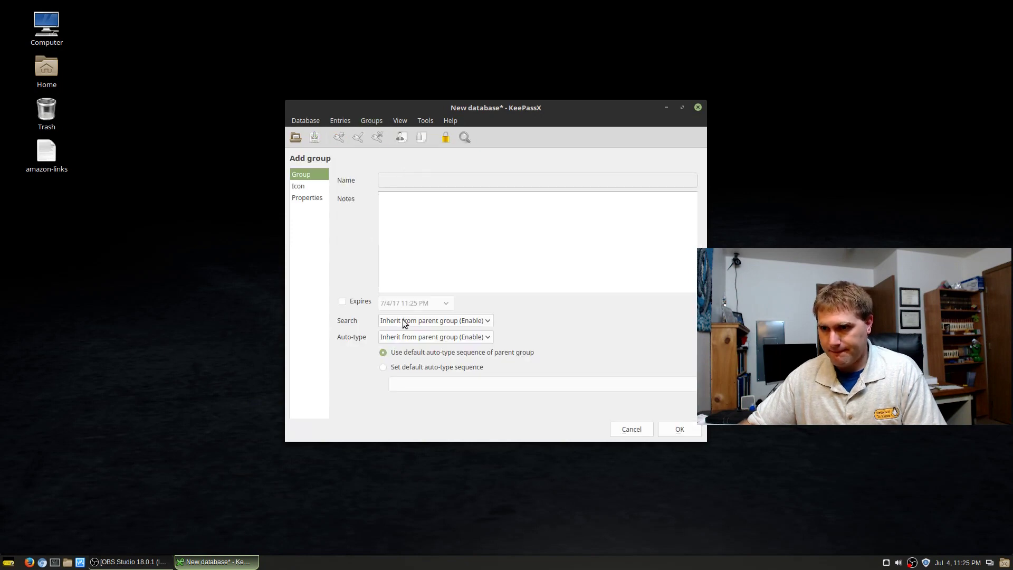
pyautogui.click(461, 320)
pyautogui.click(461, 321)
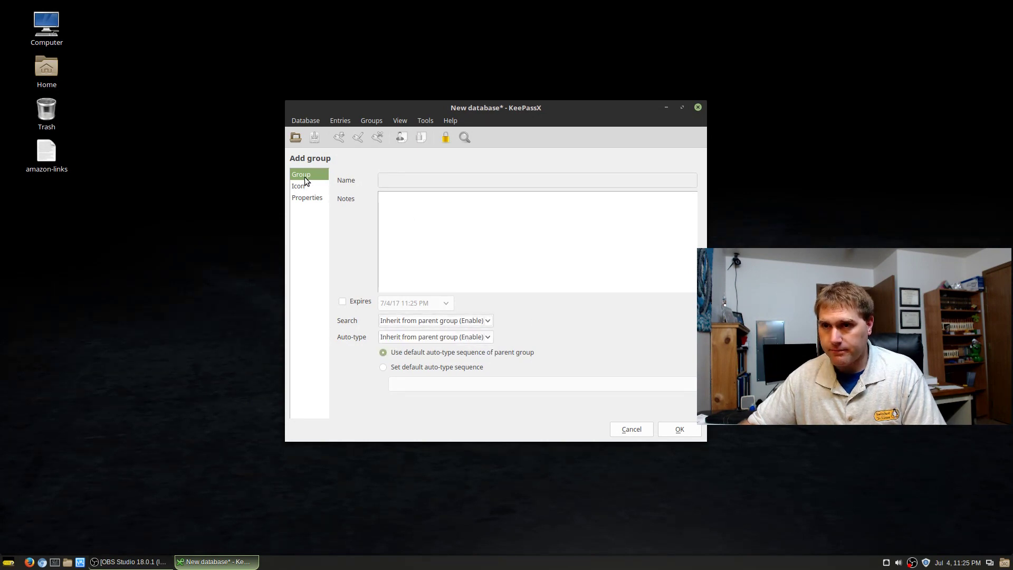
pyautogui.click(399, 181)
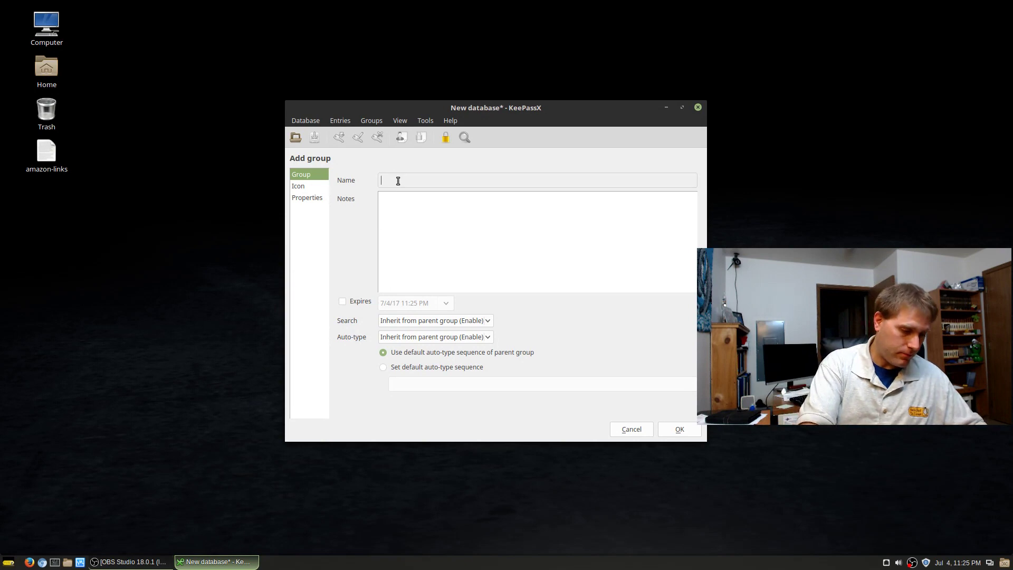
pyautogui.write('Socia')
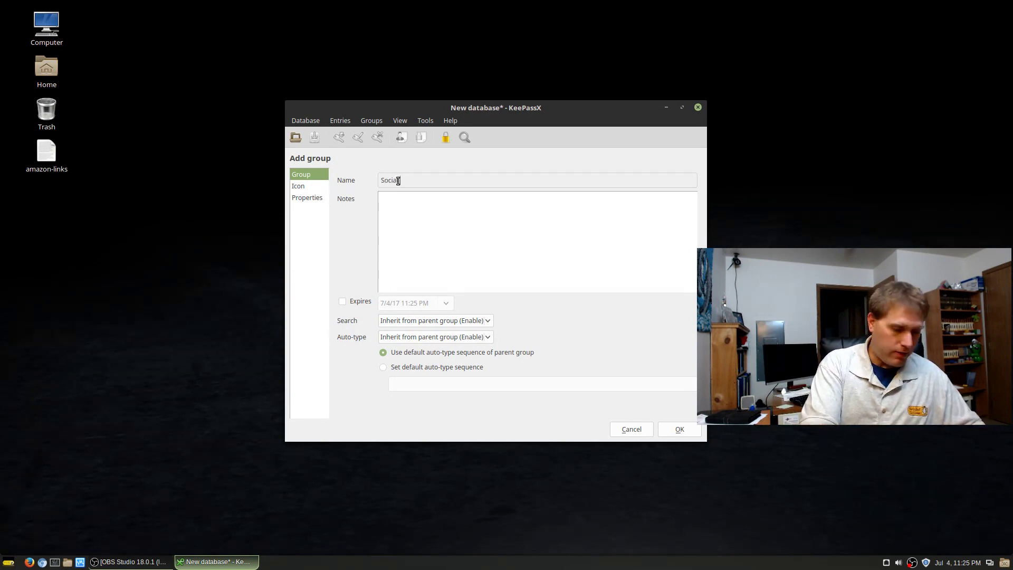
pyautogui.write('l Media')
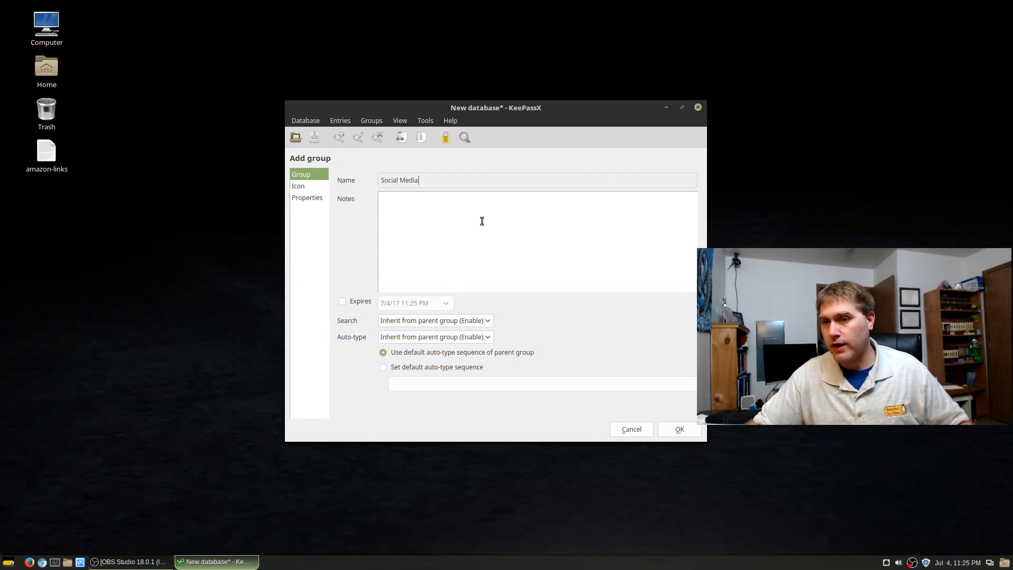
pyautogui.click(481, 221)
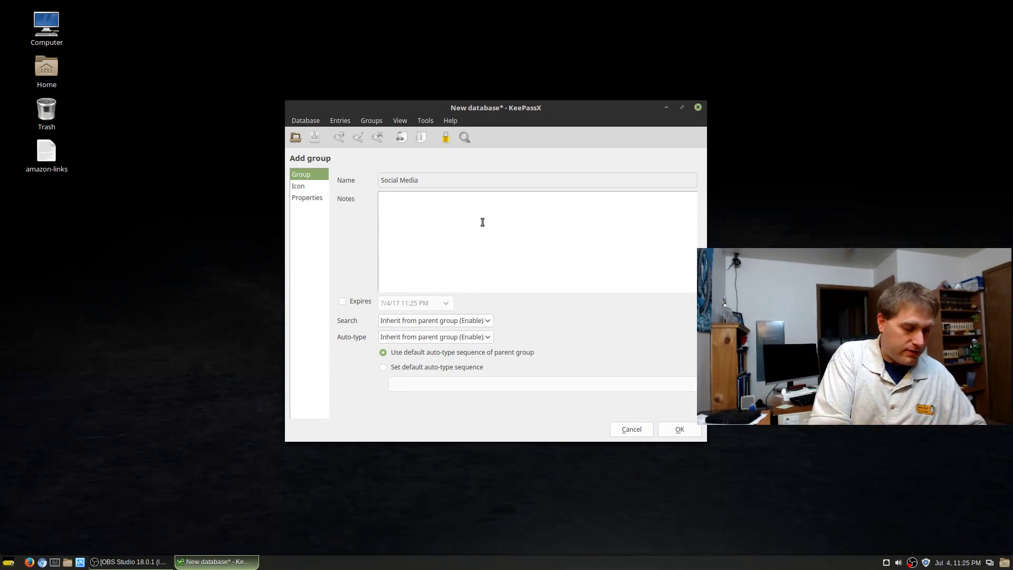
pyautogui.write('Social Sites')
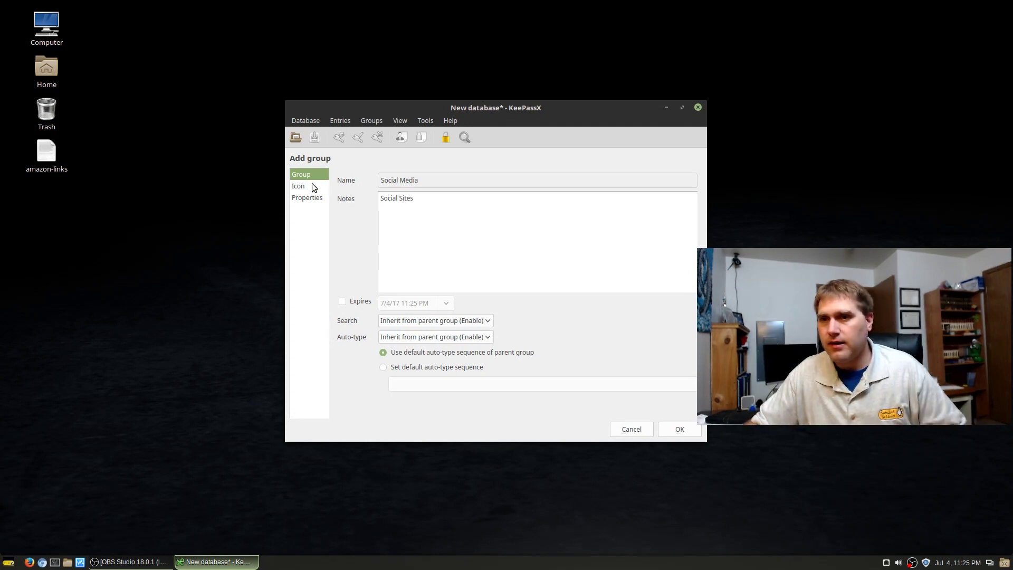
pyautogui.click(310, 184)
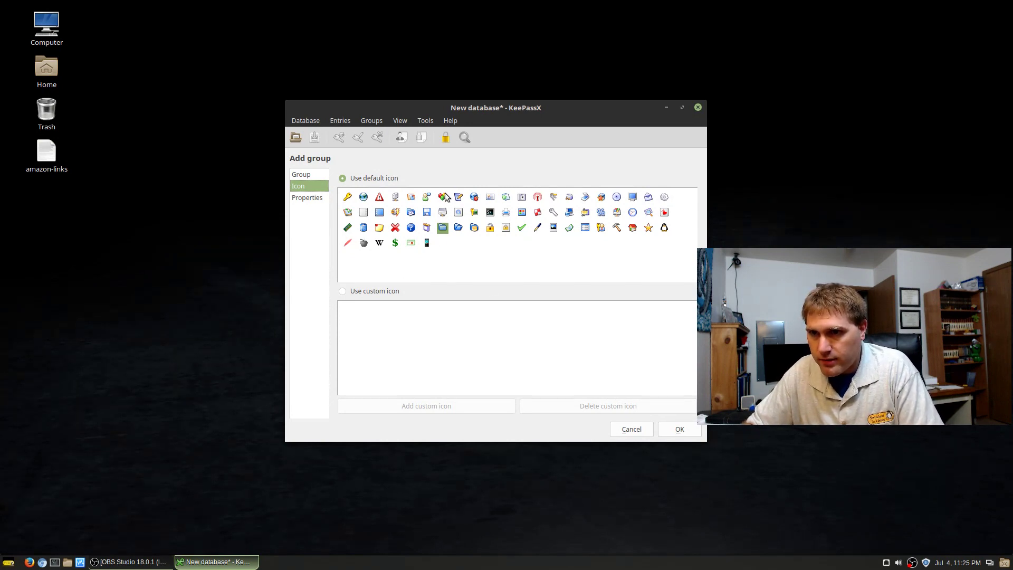
pyautogui.click(364, 197)
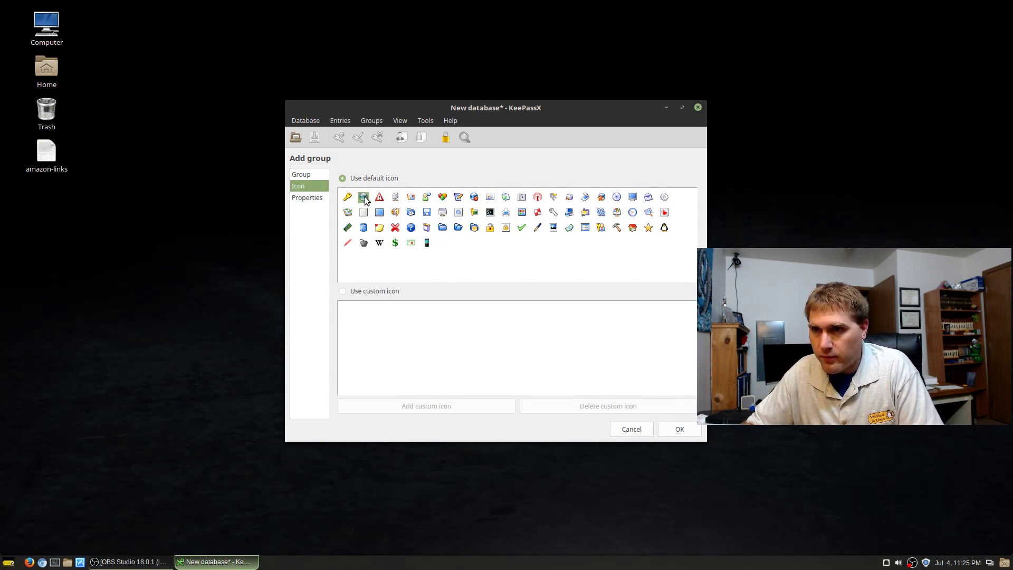
# Save the Social Media group and drag it from under Work onto Personal.
pyautogui.click(685, 430)
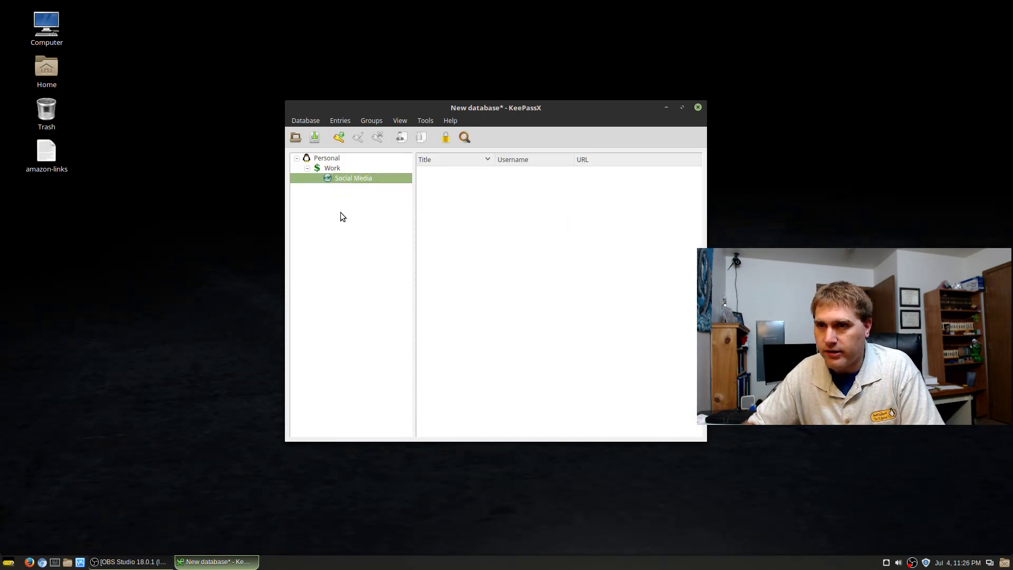
pyautogui.click(363, 168)
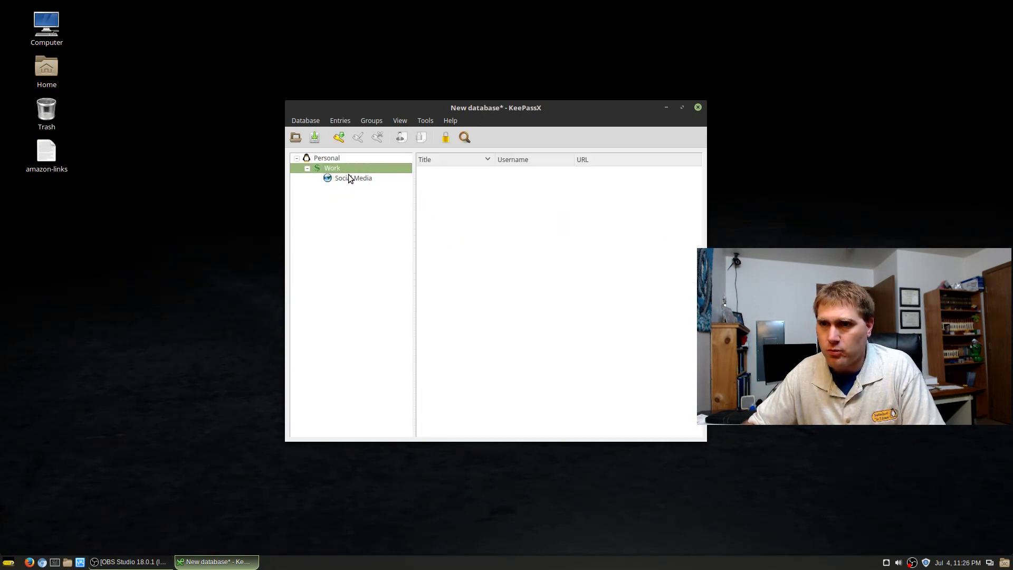
pyautogui.click(344, 178)
pyautogui.moveTo(347, 175); pyautogui.dragTo(322, 171)
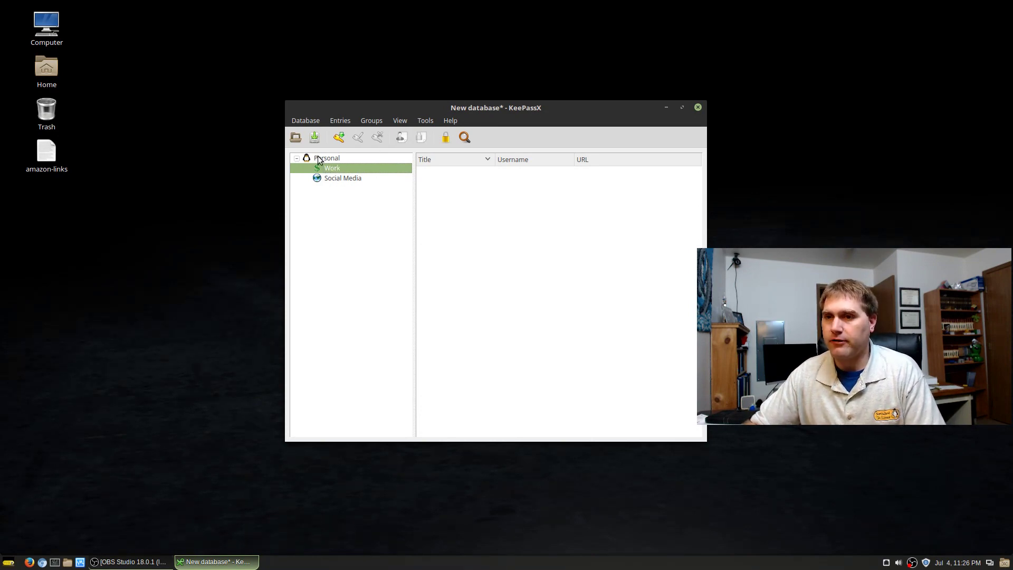
pyautogui.moveTo(340, 180); pyautogui.dragTo(312, 162)
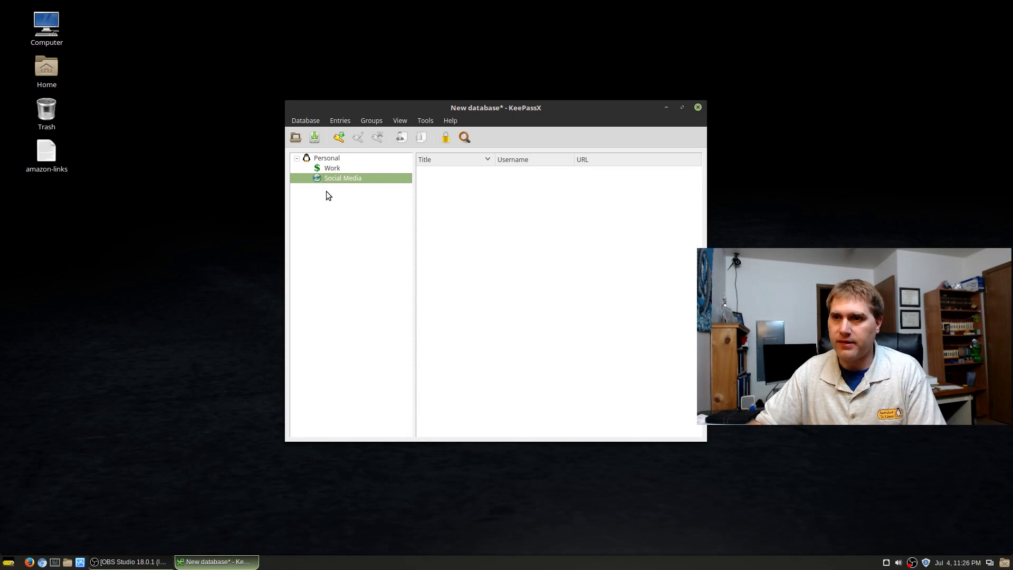
pyautogui.click(333, 165)
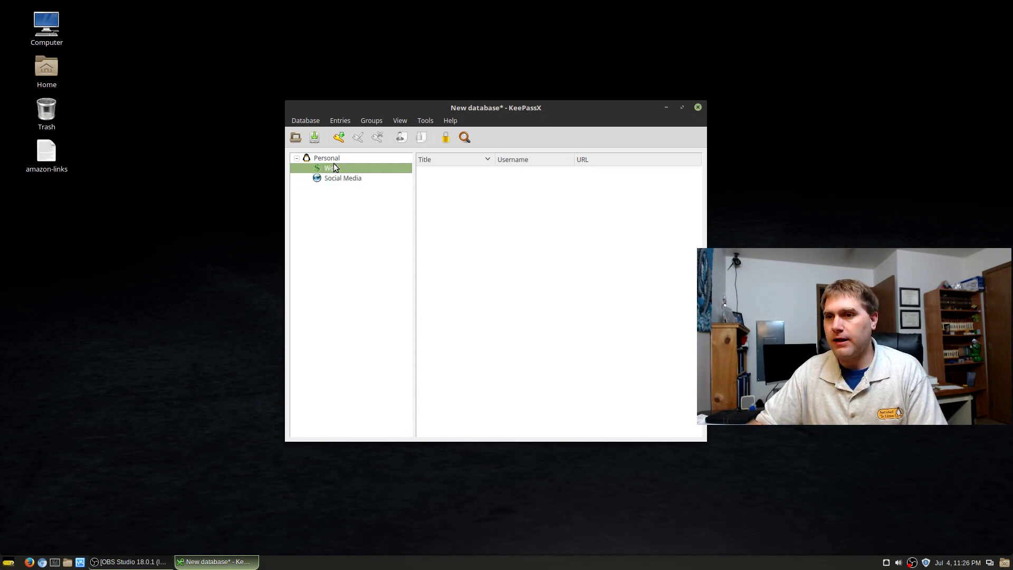
pyautogui.click(336, 179)
pyautogui.click(333, 159)
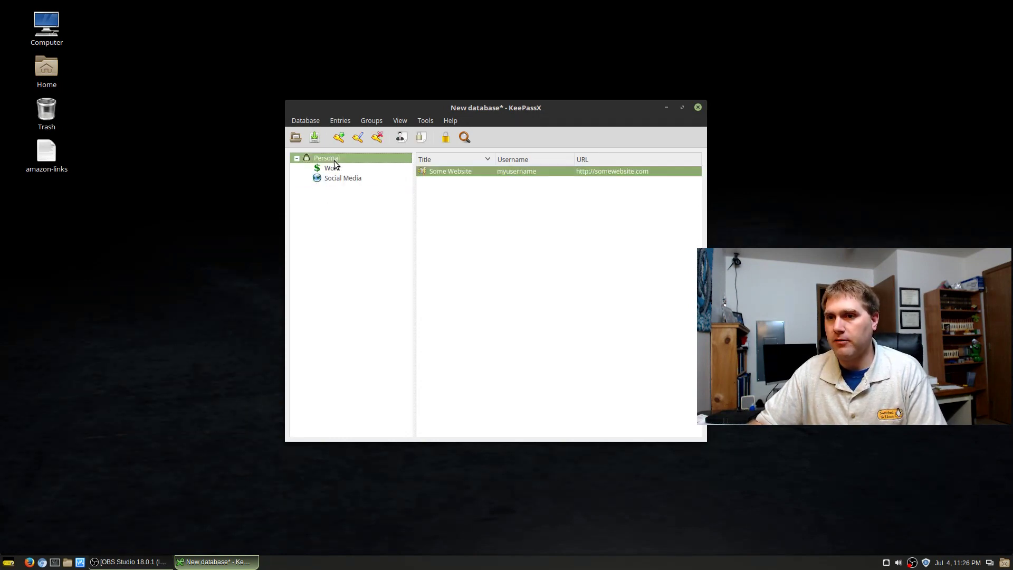
# Open the Some Website entry, browse all its tabs, and close the editor.
pyautogui.doubleClick(444, 172)
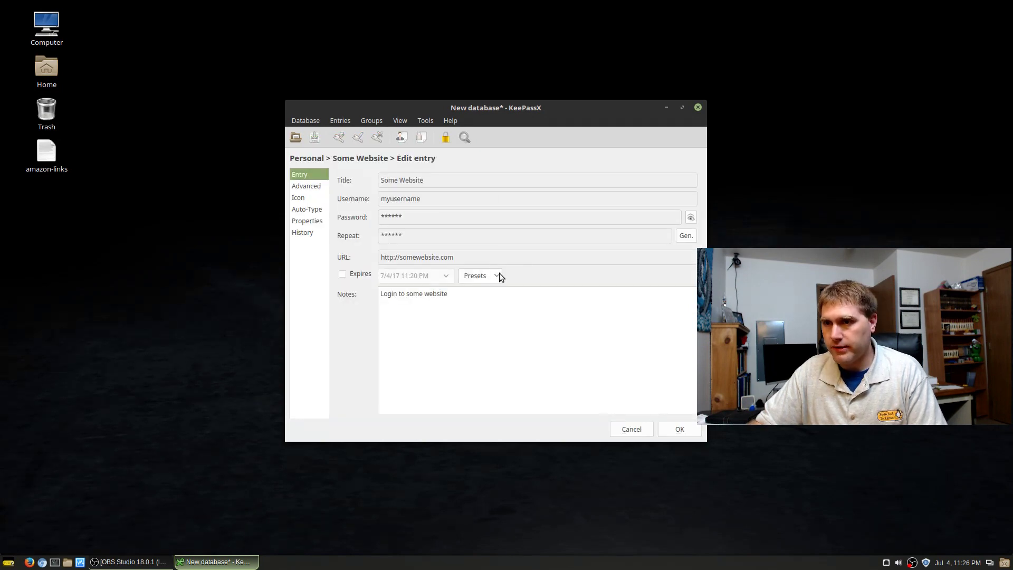
pyautogui.click(320, 186)
pyautogui.click(302, 198)
pyautogui.click(305, 208)
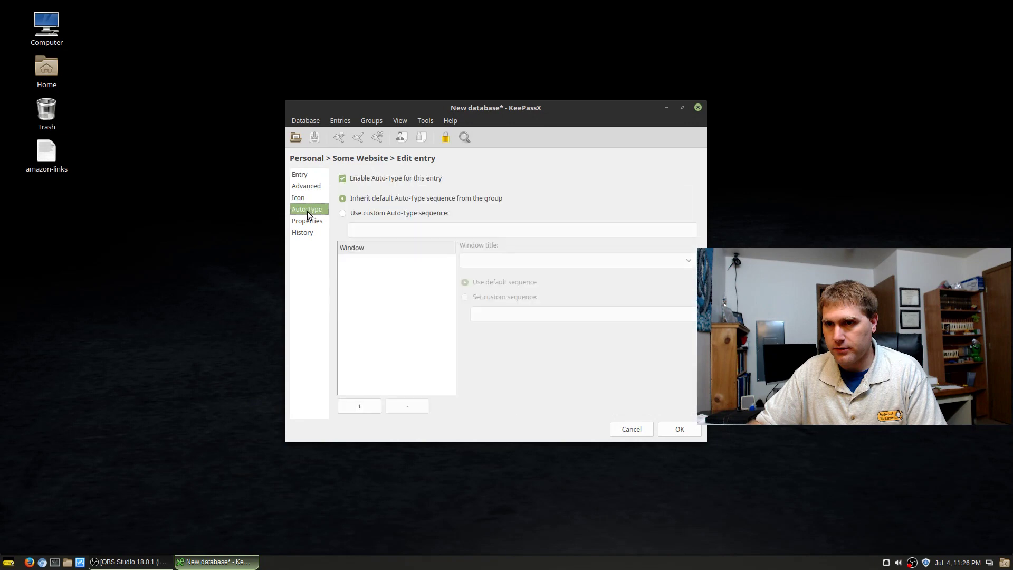
pyautogui.click(308, 222)
pyautogui.click(308, 235)
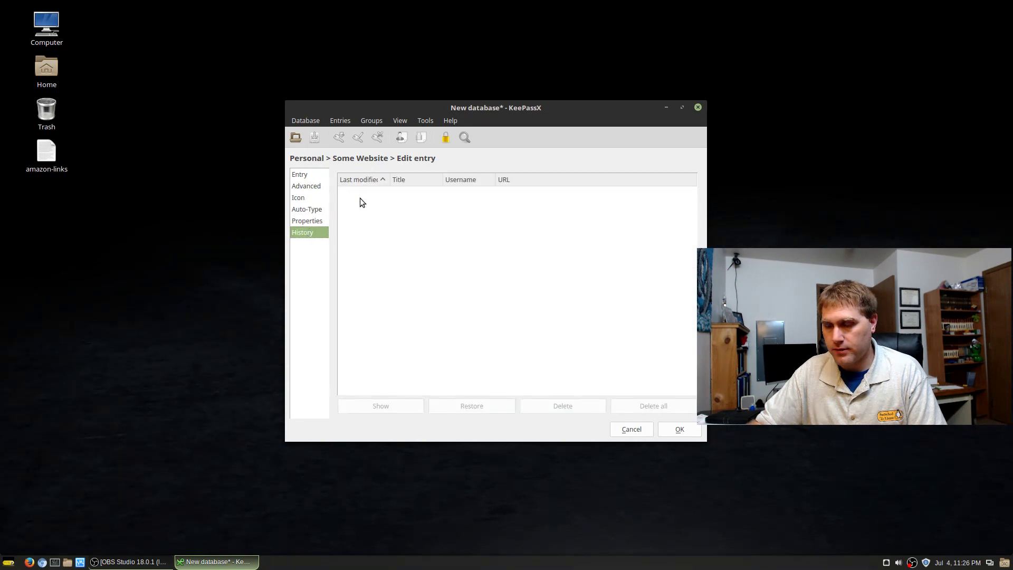
pyautogui.click(632, 429)
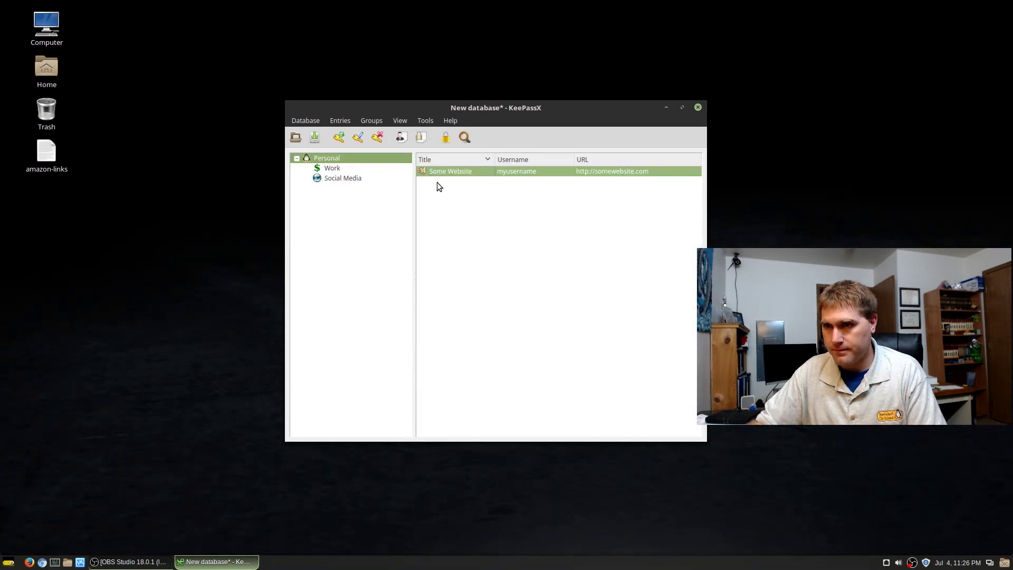
# Drag the Some Website entry into the Social Media group and confirm it is there.
pyautogui.moveTo(448, 171); pyautogui.dragTo(355, 178)
pyautogui.click(355, 180)
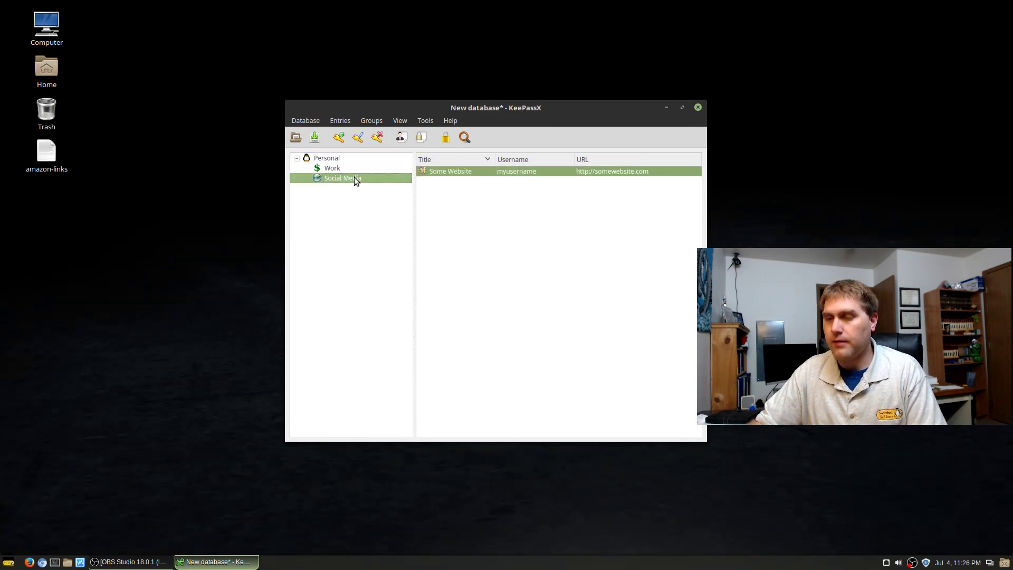
pyautogui.click(326, 169)
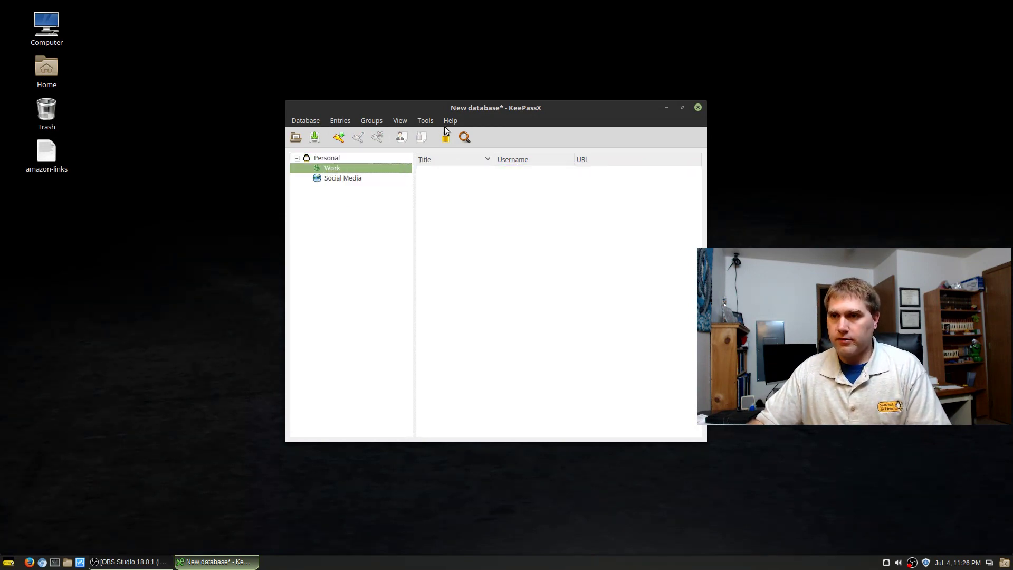
pyautogui.click(342, 136)
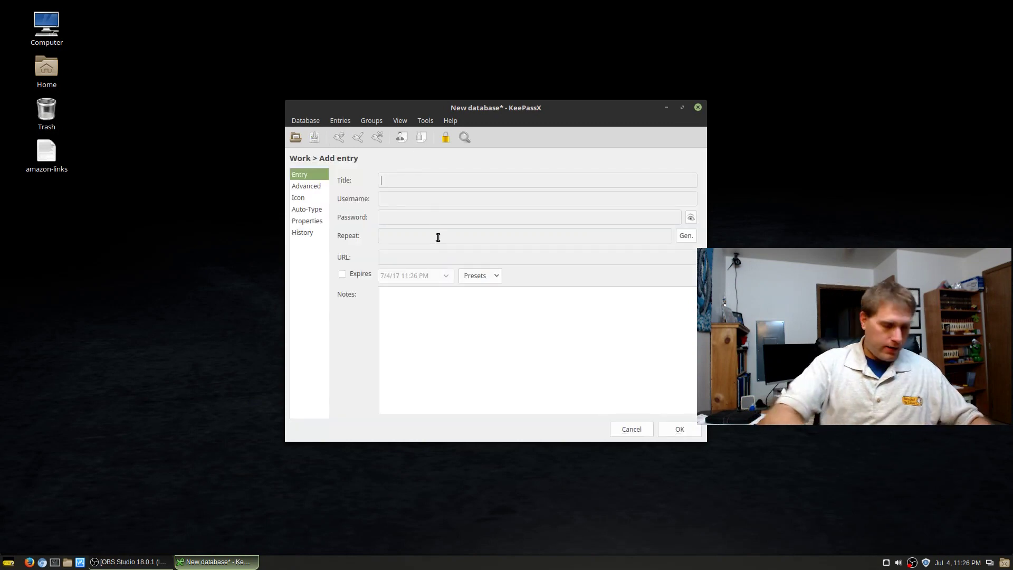
# Title the new Work entry 'Work Login' and enter its username.
pyautogui.write('Work')
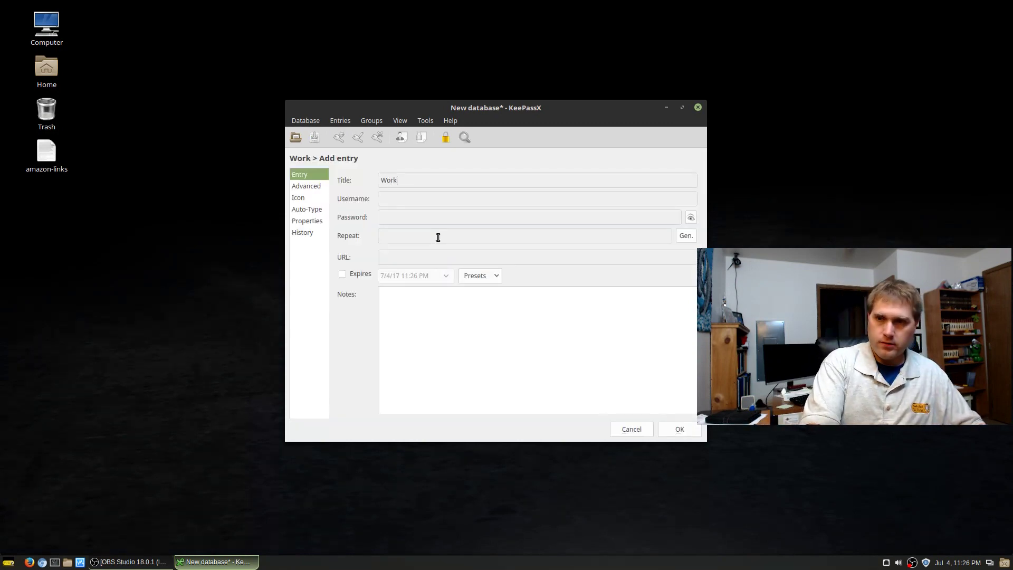
pyautogui.write(' Login')
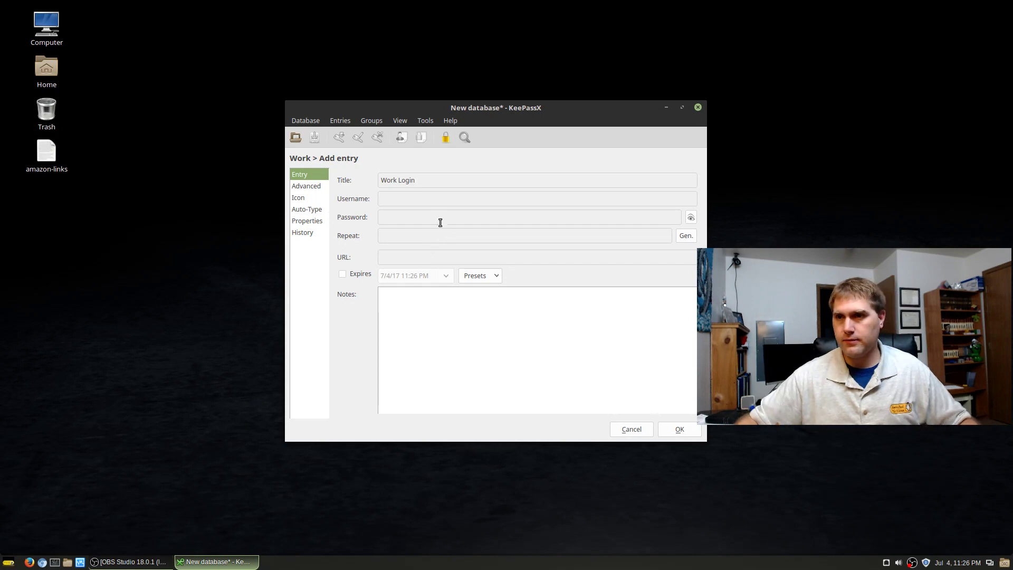
pyautogui.click(442, 195)
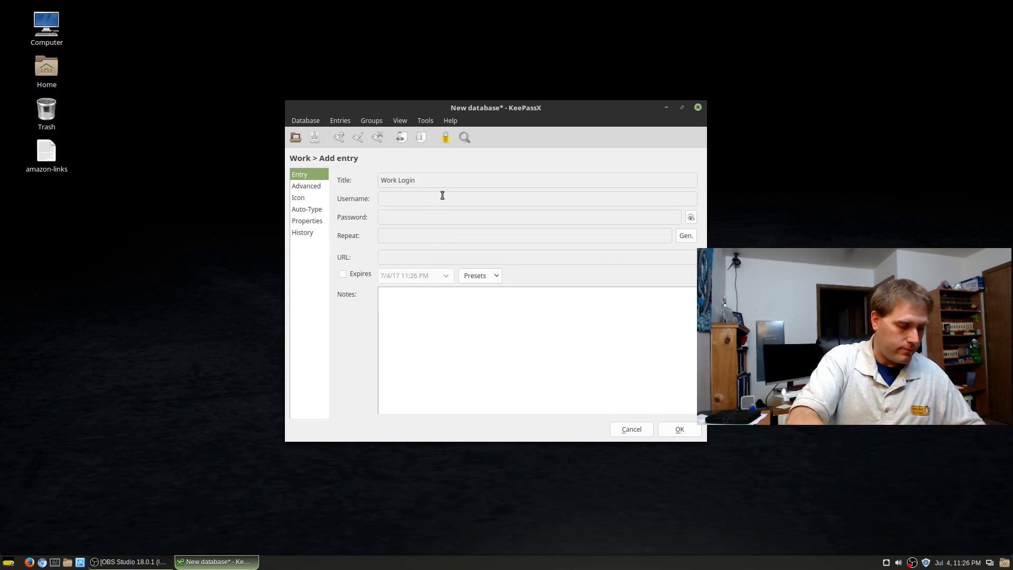
pyautogui.write('Add')
pyautogui.press('BackSpace')
pyautogui.press('BackSpace')
pyautogui.press('BackSpace')
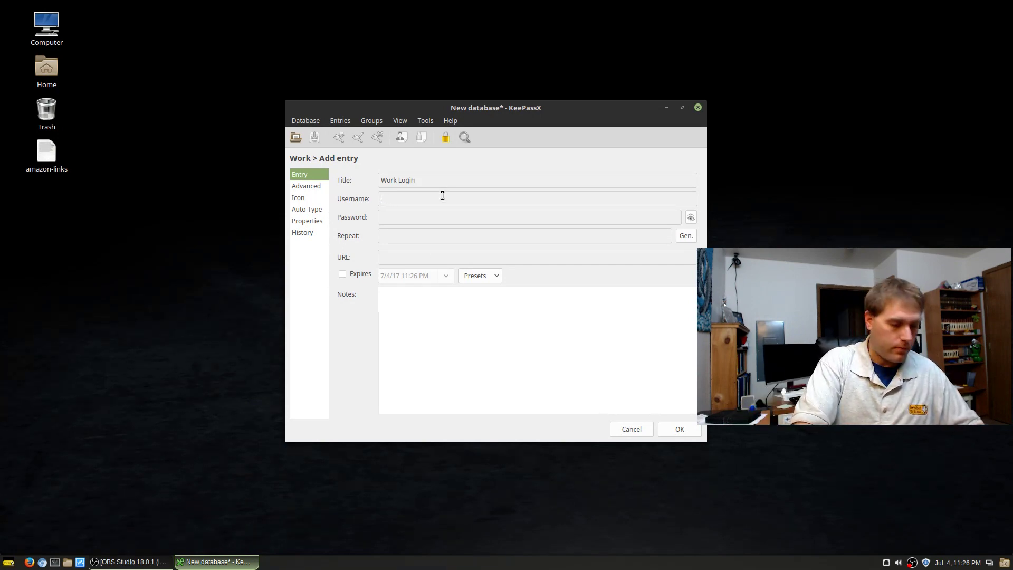
pyautogui.write('MyJob')
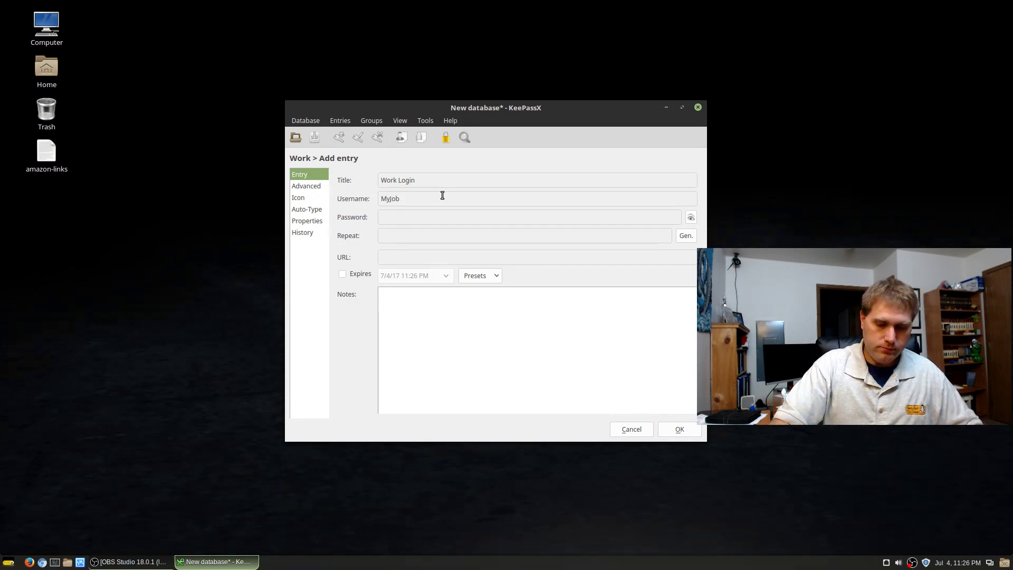
# Enter the entry's password and set its URL to work.com.
pyautogui.press('Tab')
pyautogui.write('***')
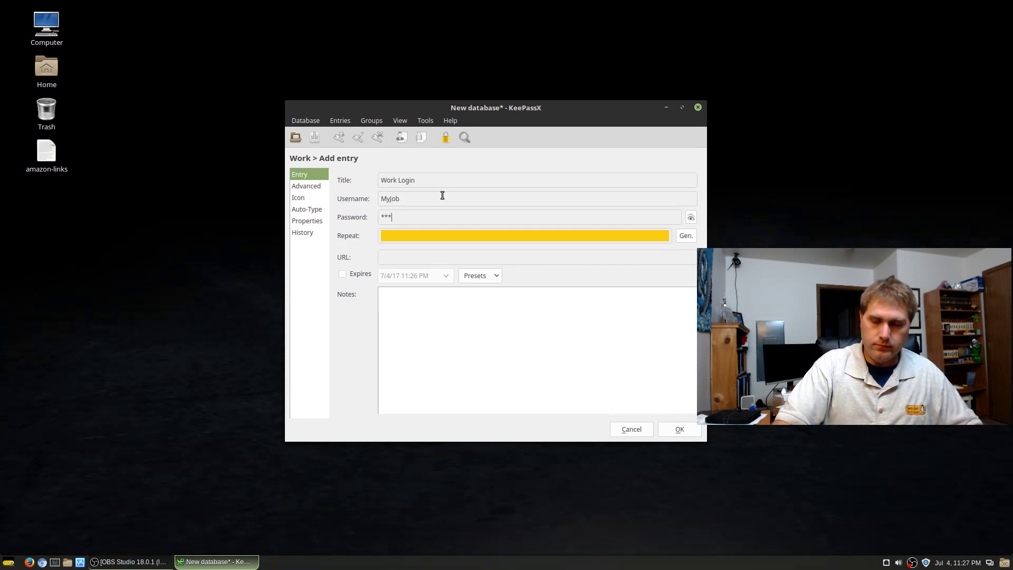
pyautogui.write('***')
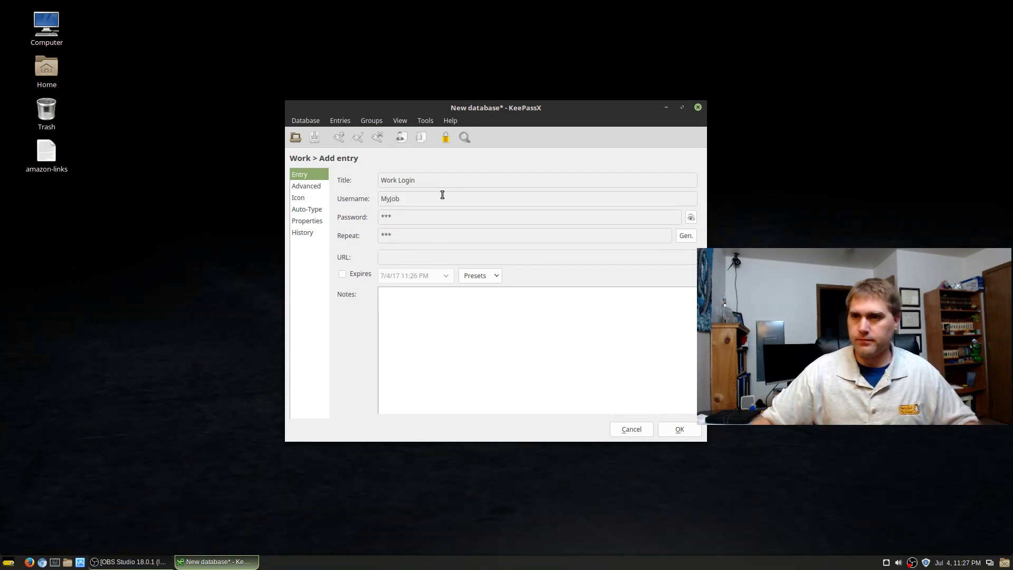
pyautogui.click(421, 257)
pyautogui.write('wo')
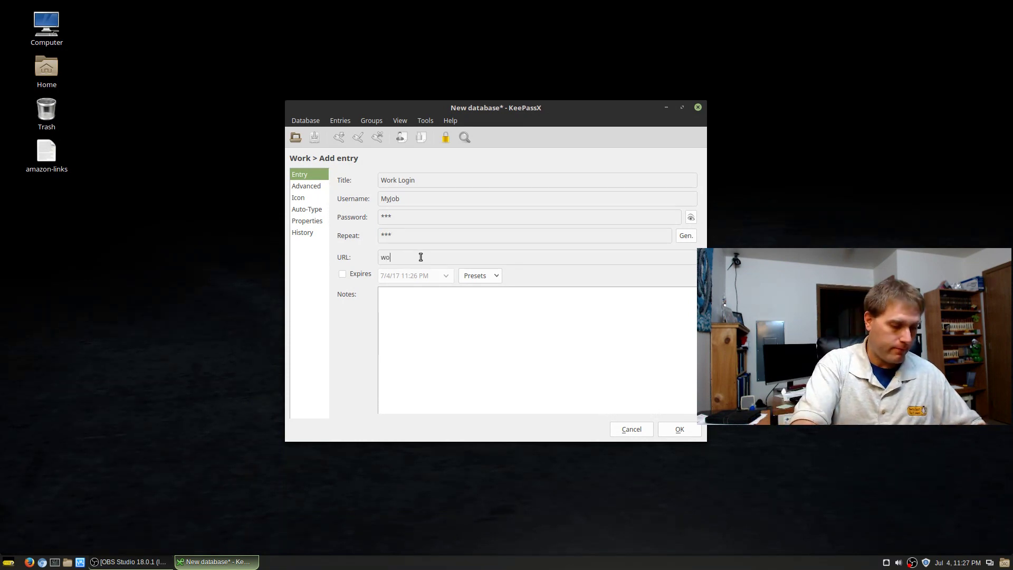
pyautogui.write('rk.com')
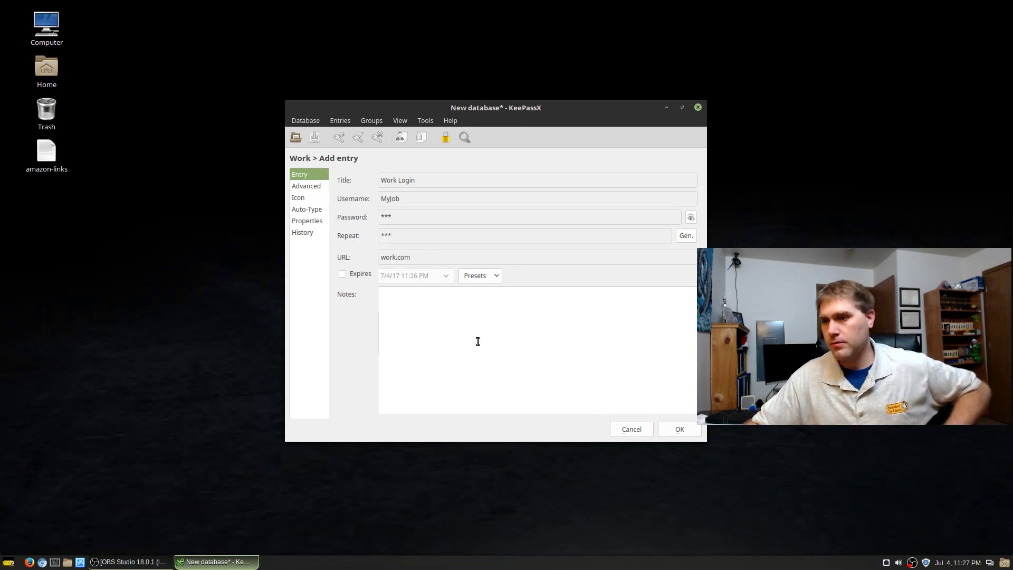
pyautogui.click(677, 430)
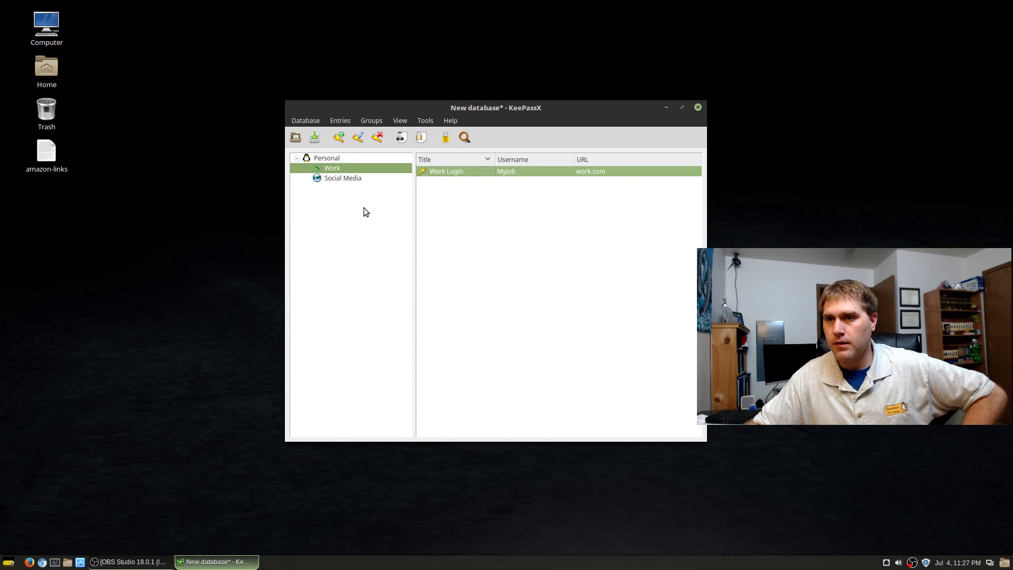
pyautogui.click(327, 158)
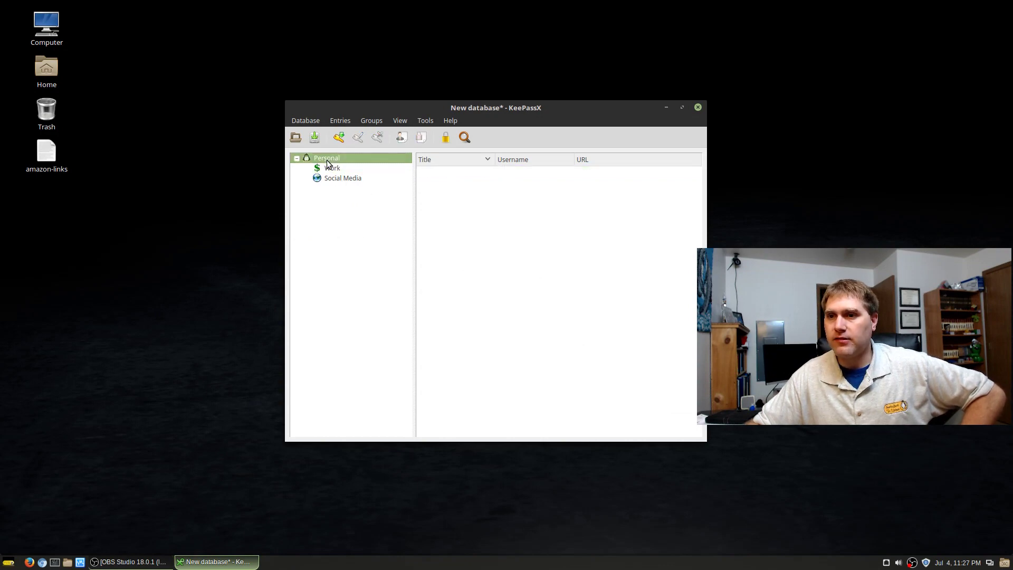
pyautogui.click(330, 169)
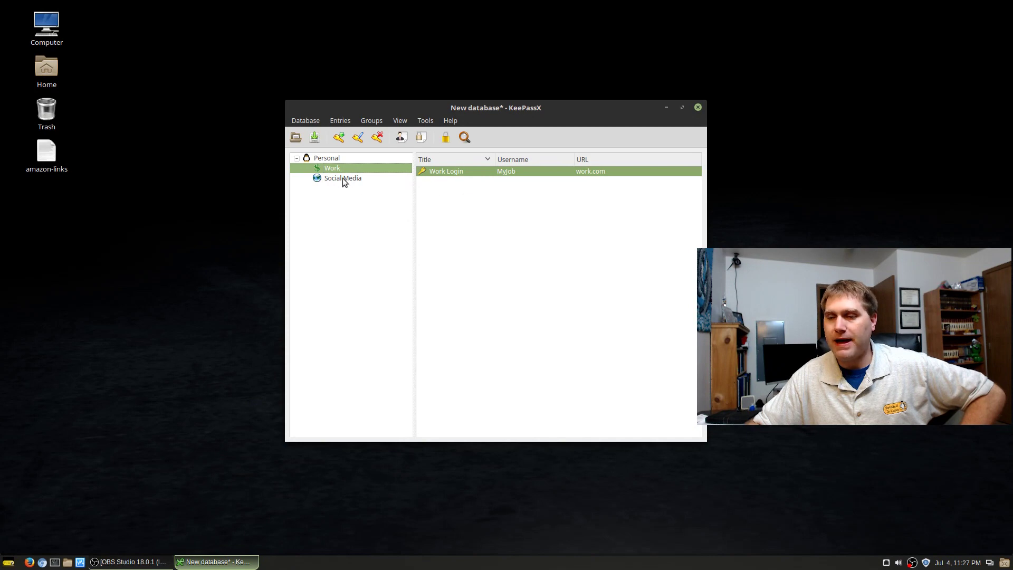
pyautogui.click(328, 180)
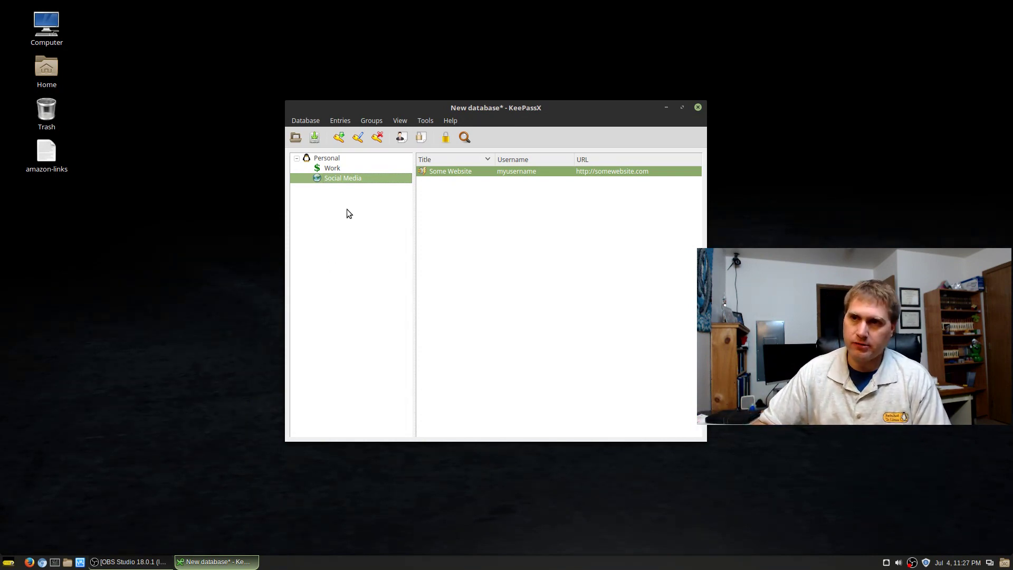
pyautogui.click(371, 121)
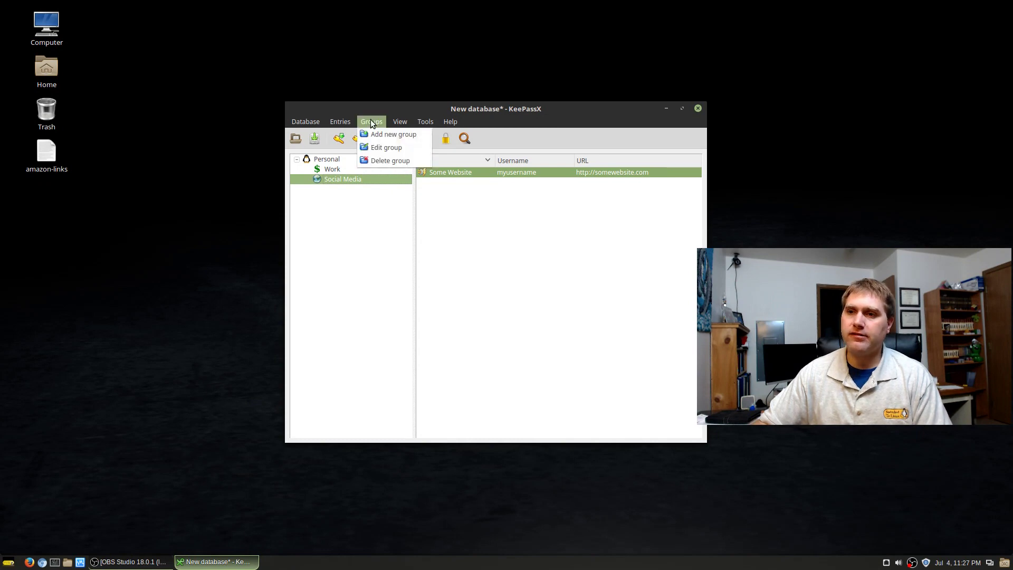
pyautogui.click(372, 123)
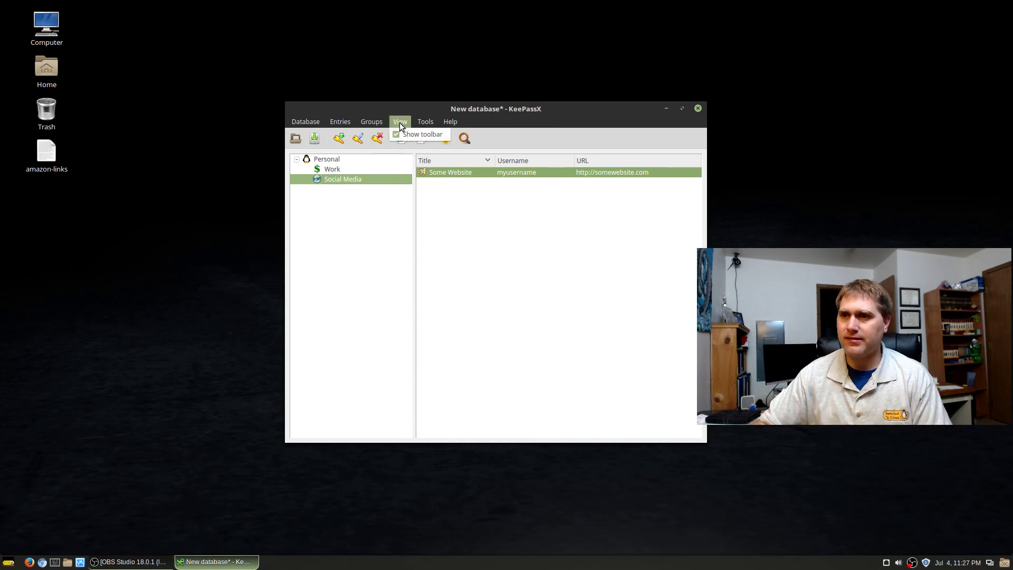
pyautogui.click(400, 122)
pyautogui.click(424, 122)
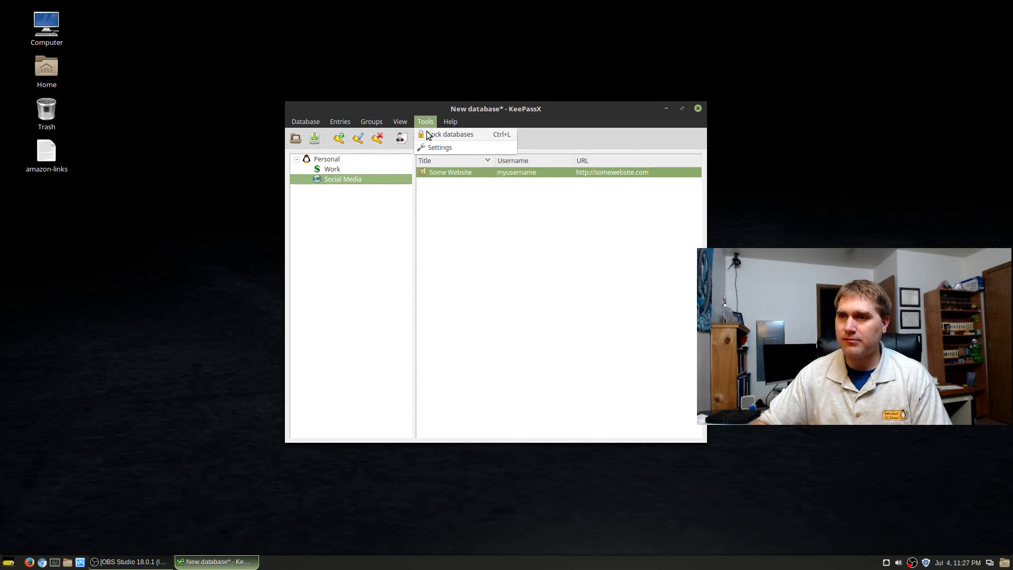
pyautogui.click(425, 121)
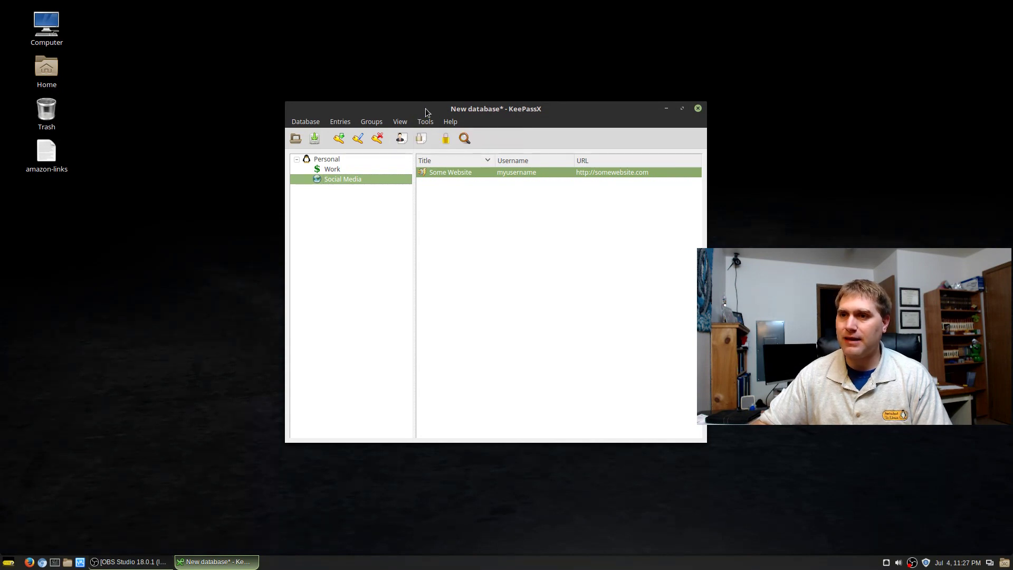
# Lock the database, first saving it as keepass.kdbx in the Documents folder.
pyautogui.click(445, 141)
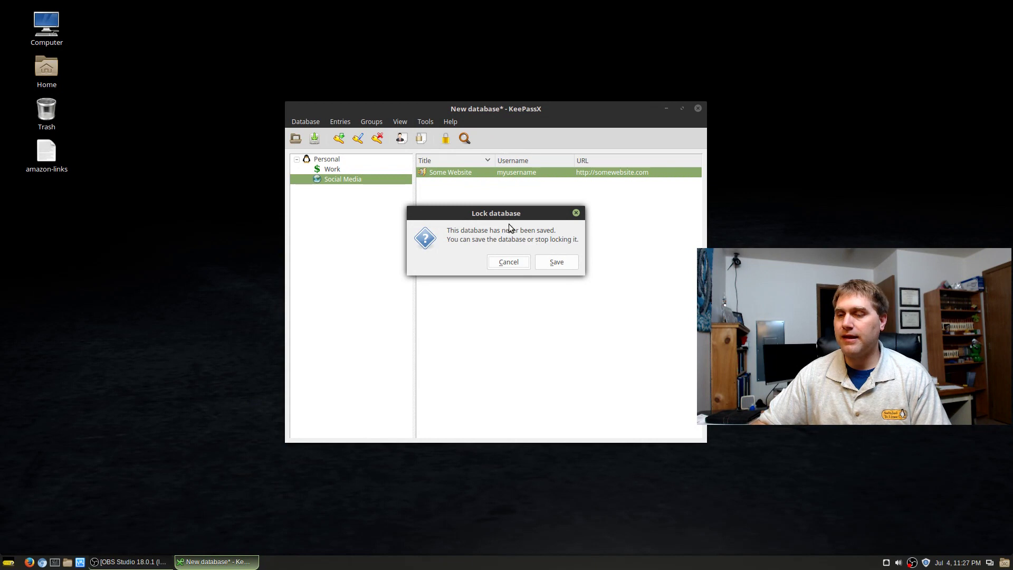
pyautogui.click(558, 261)
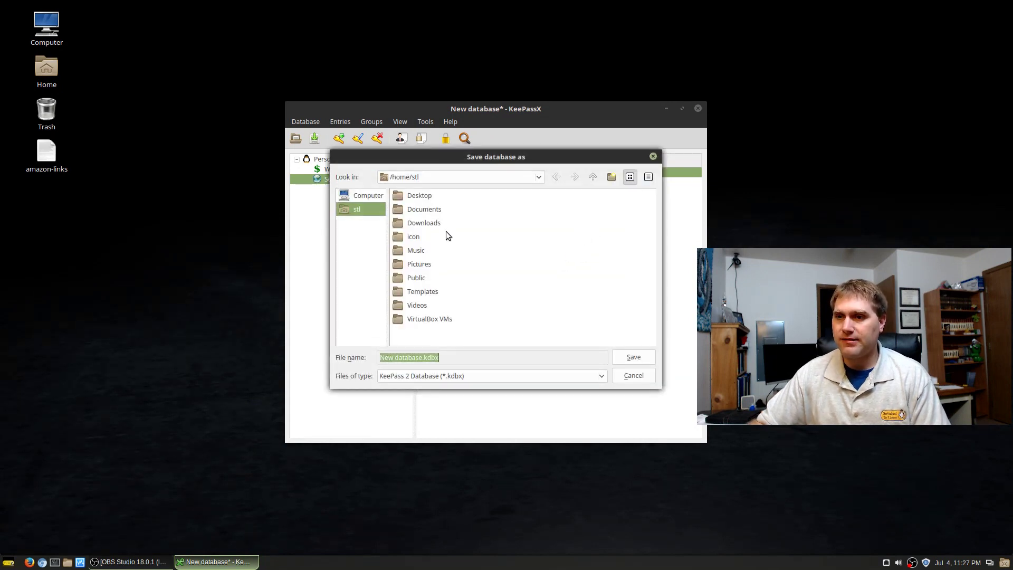
pyautogui.doubleClick(434, 207)
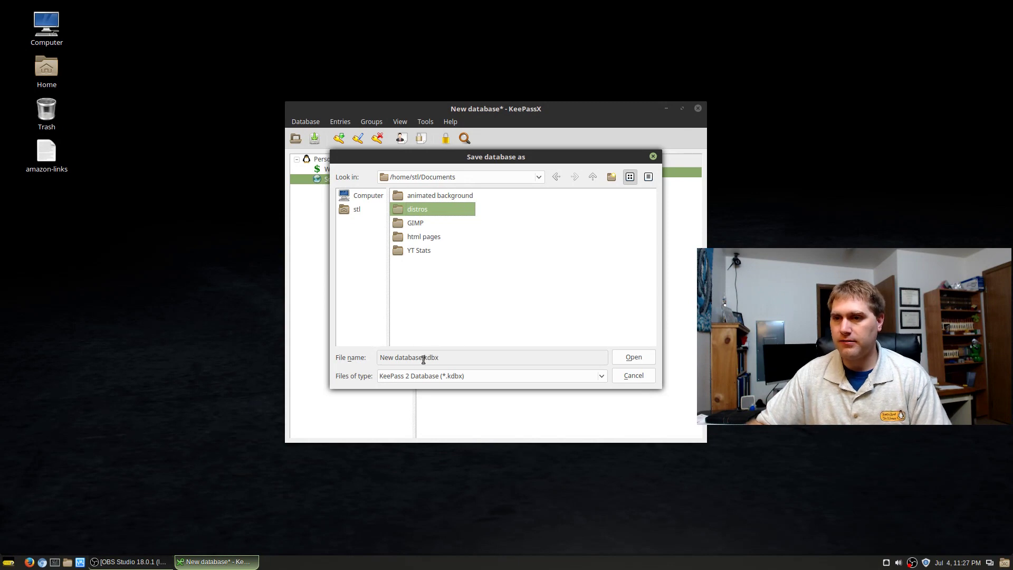
pyautogui.moveTo(422, 358); pyautogui.dragTo(365, 359)
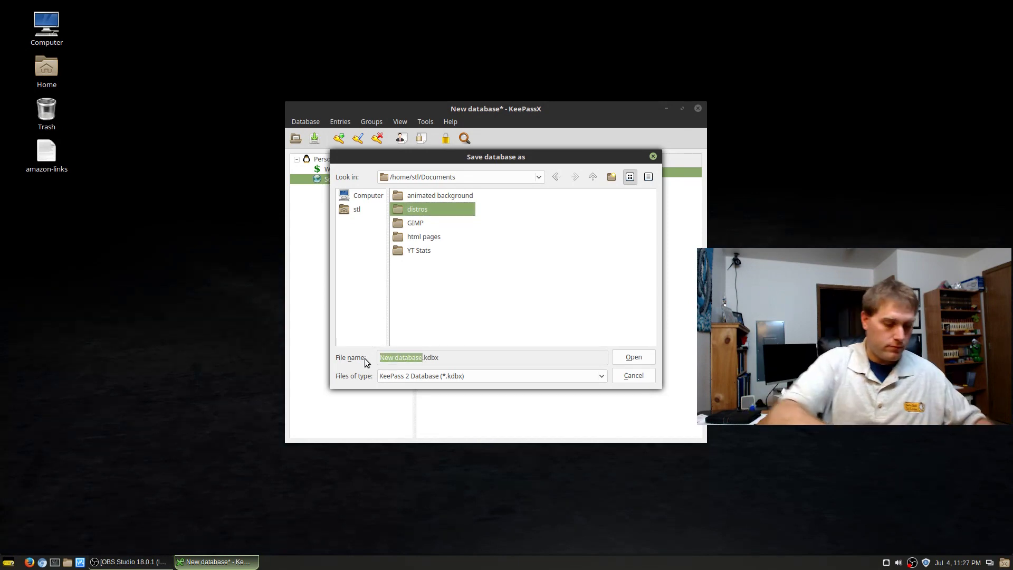
pyautogui.write('keepass')
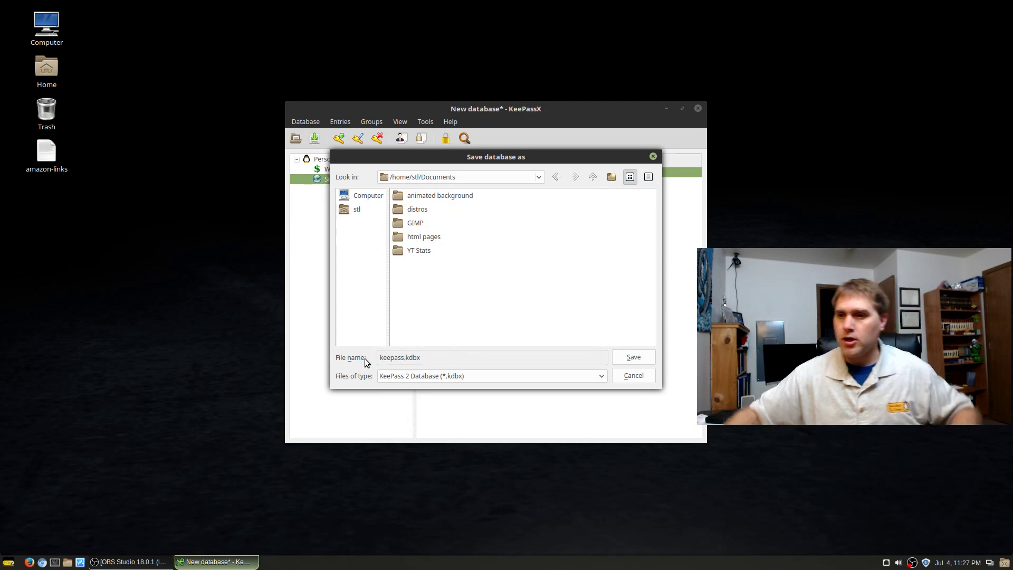
pyautogui.click(629, 353)
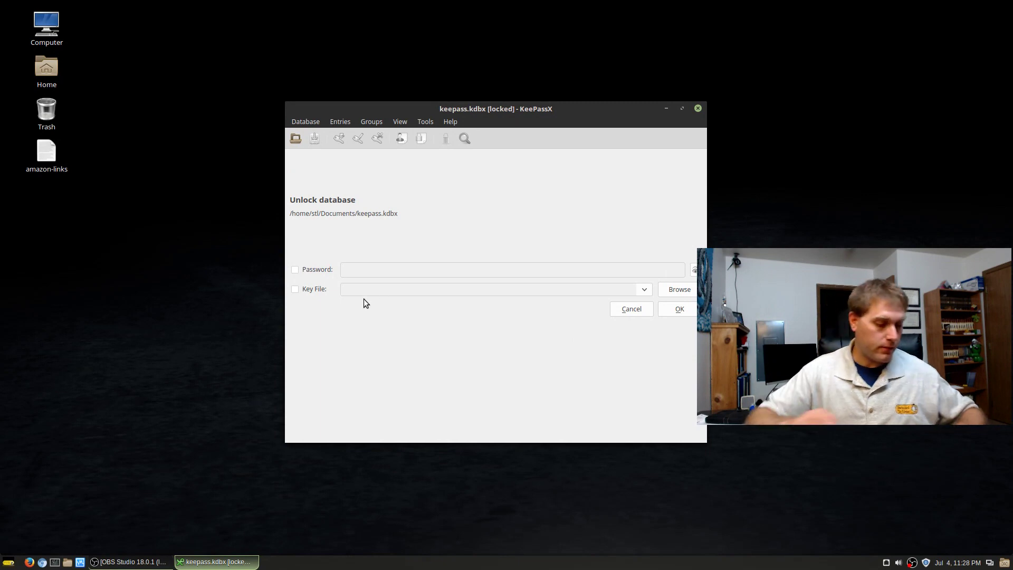
# Unlock keepass.kdbx with the master password, retrying after a wrong-key error.
pyautogui.write('*******')
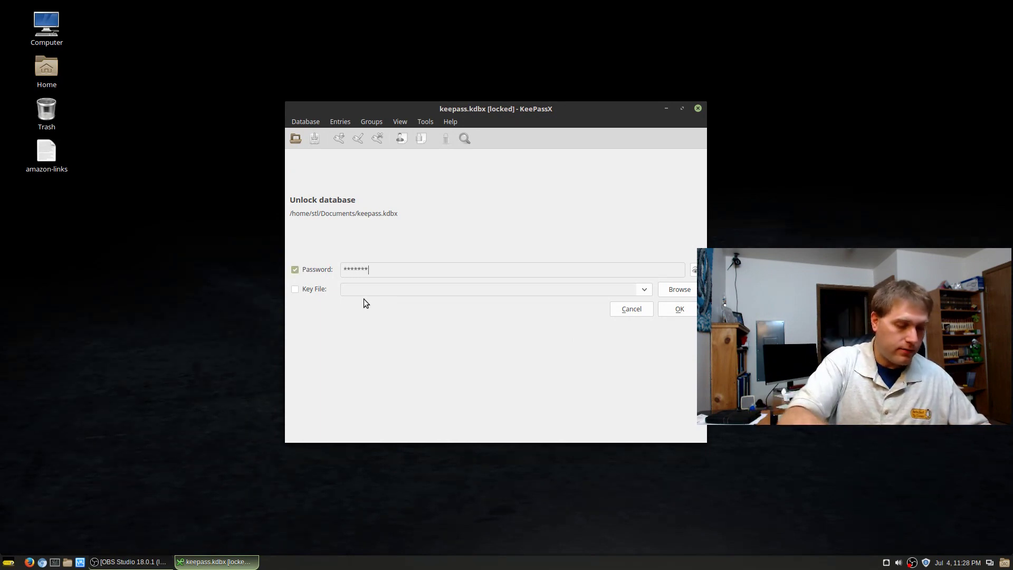
pyautogui.write('*')
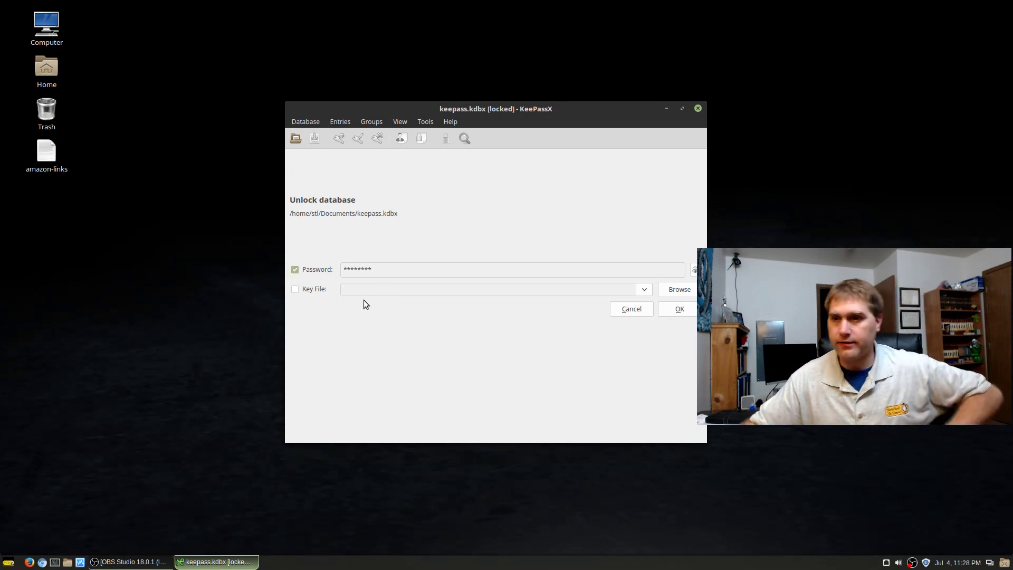
pyautogui.click(679, 311)
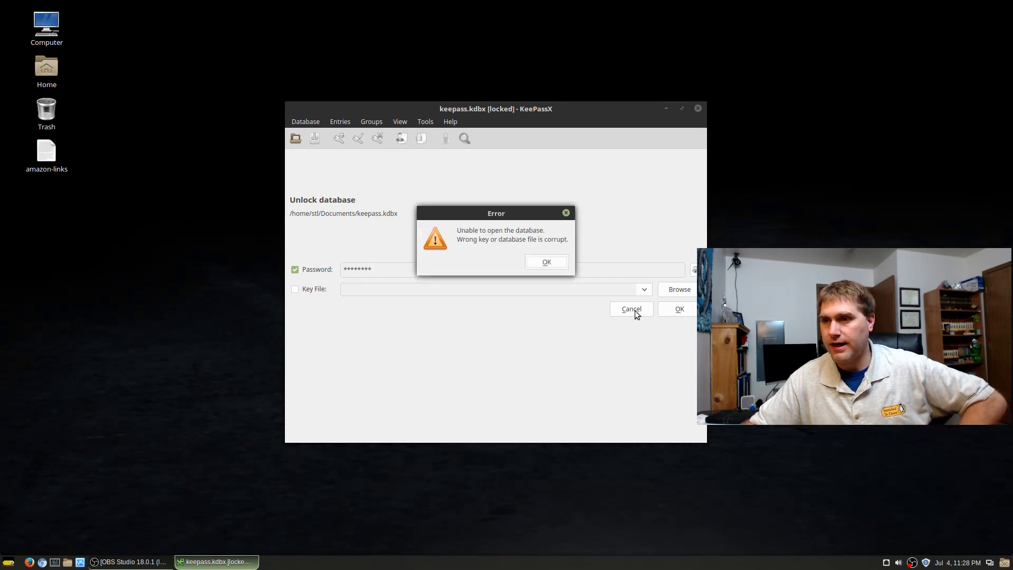
pyautogui.click(543, 265)
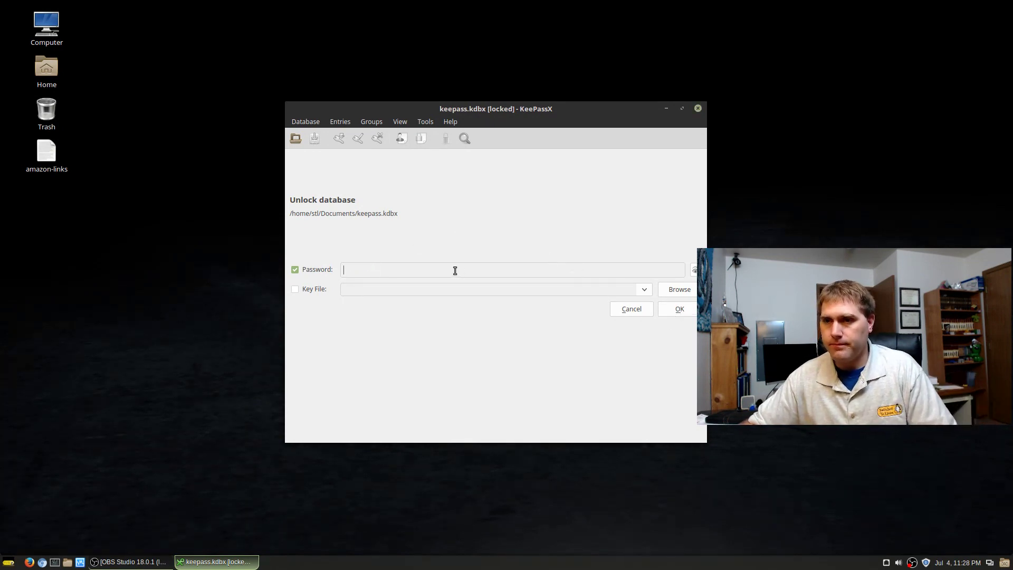
pyautogui.write('*******')
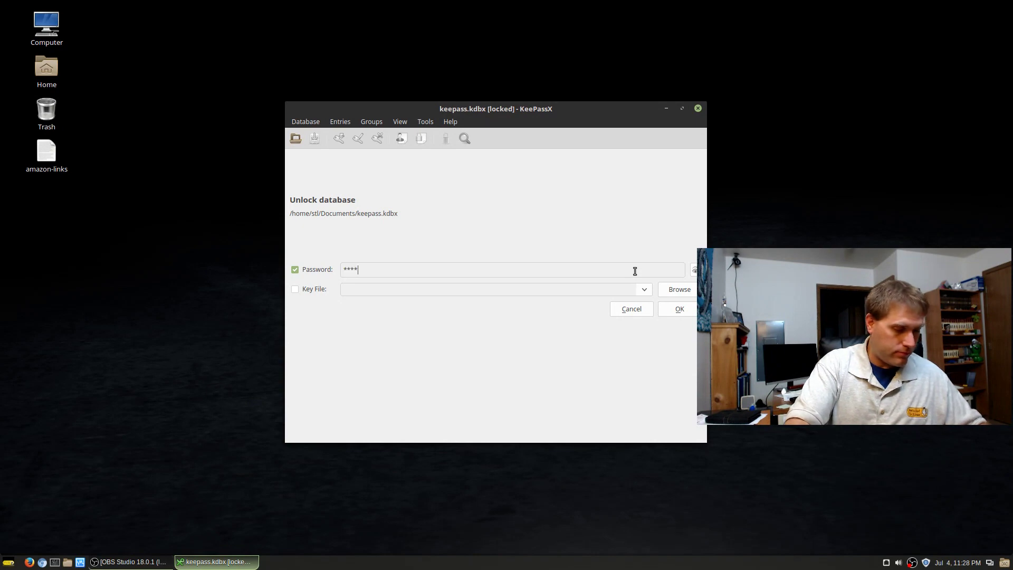
pyautogui.write('*')
pyautogui.click(694, 270)
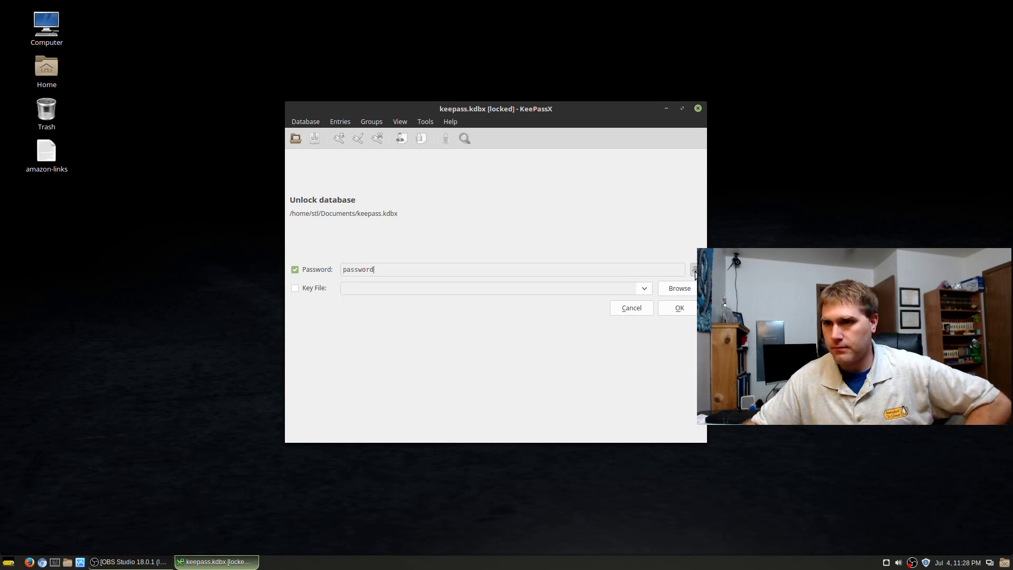
pyautogui.click(682, 309)
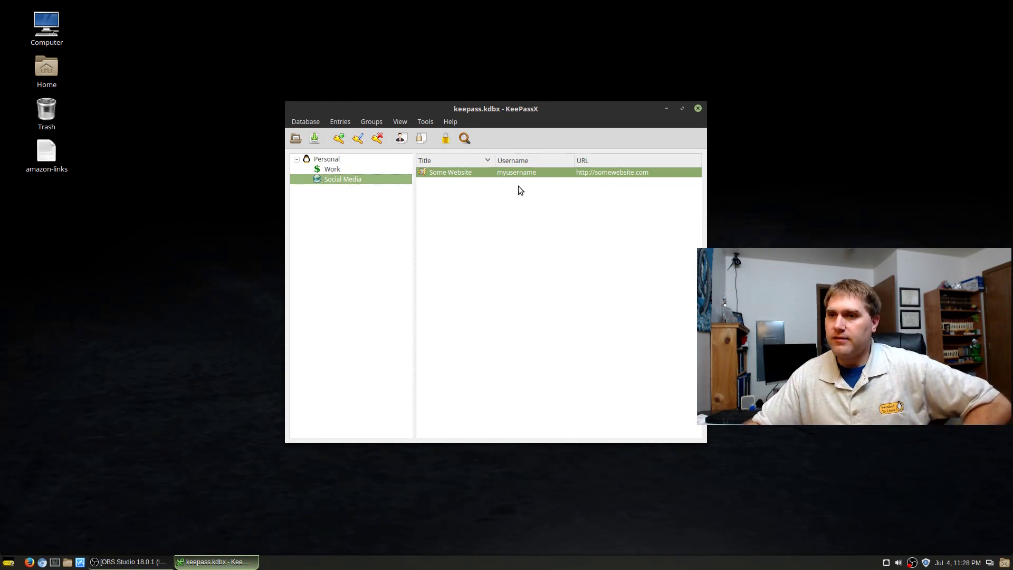
pyautogui.click(443, 143)
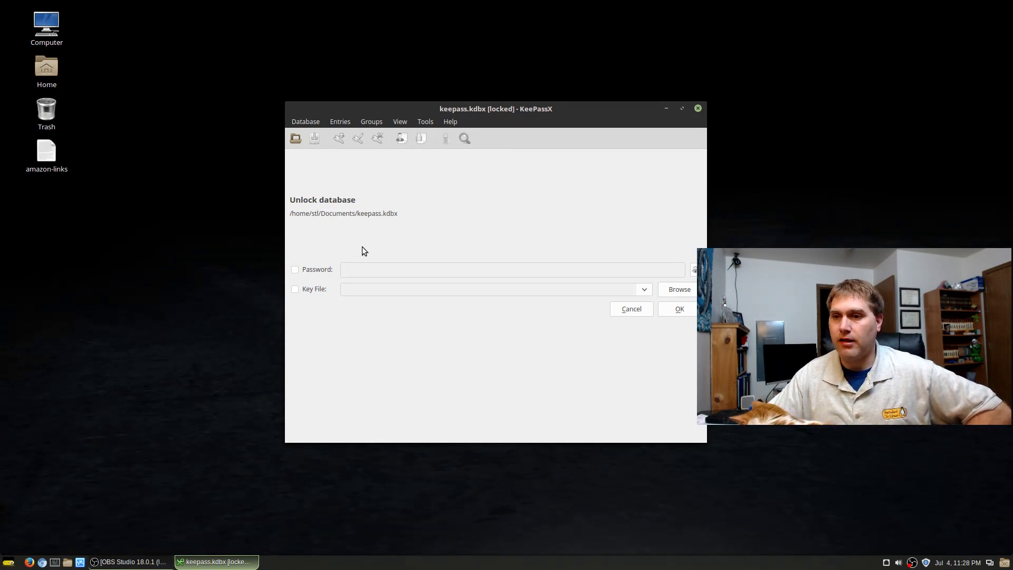
pyautogui.click(295, 270)
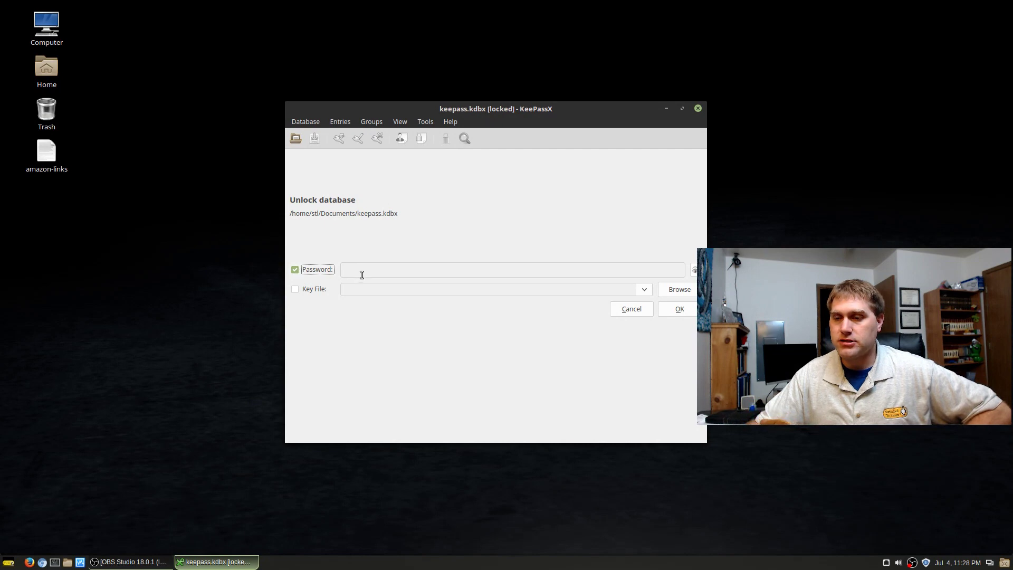
pyautogui.click(361, 274)
pyautogui.click(295, 270)
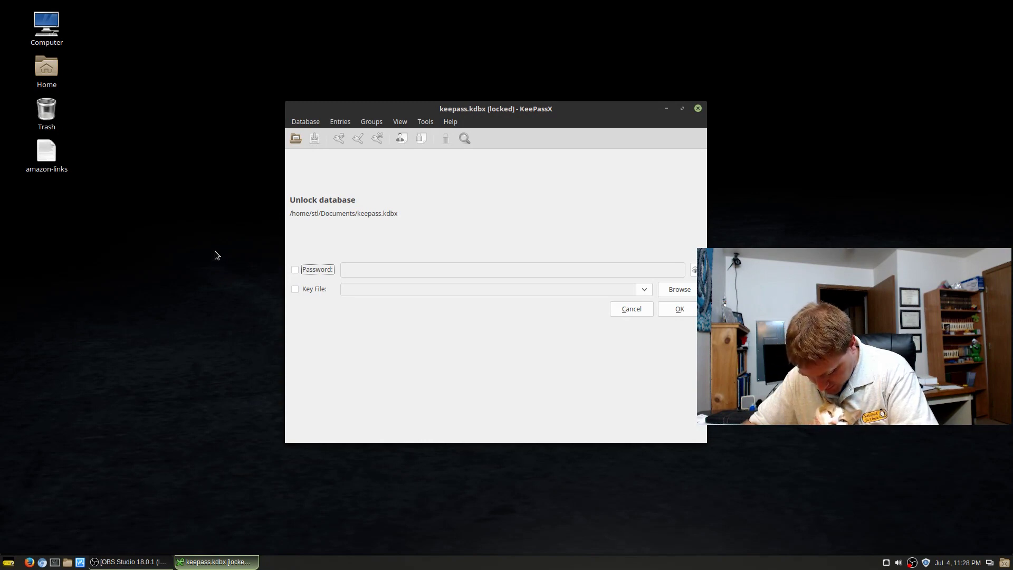
pyautogui.click(362, 271)
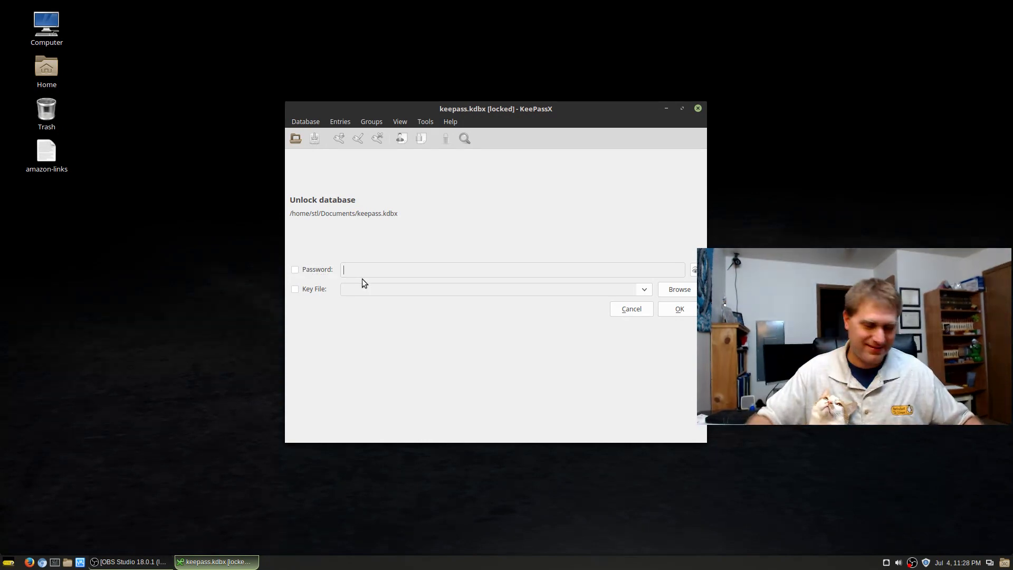
pyautogui.write('********')
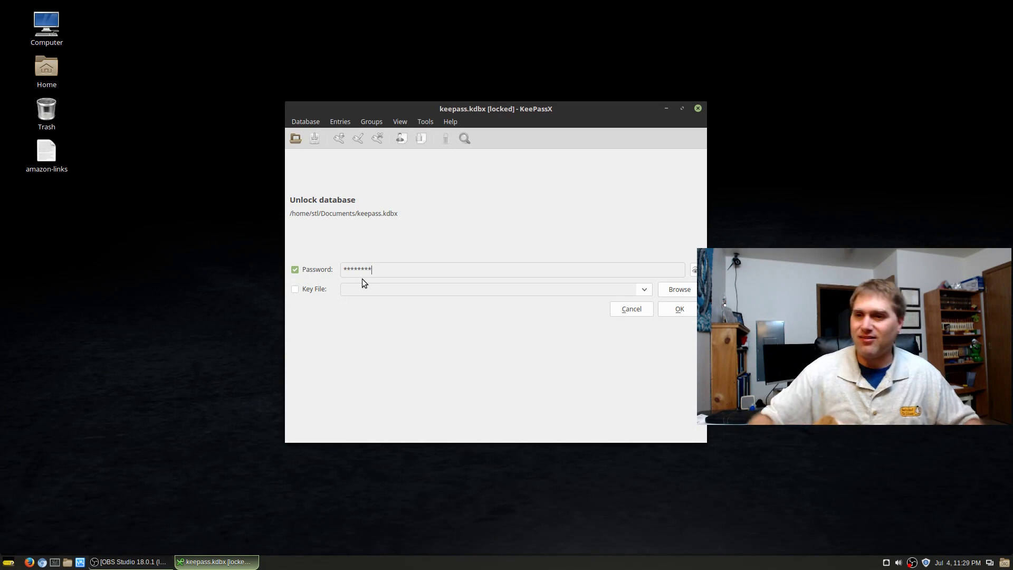
pyautogui.click(694, 270)
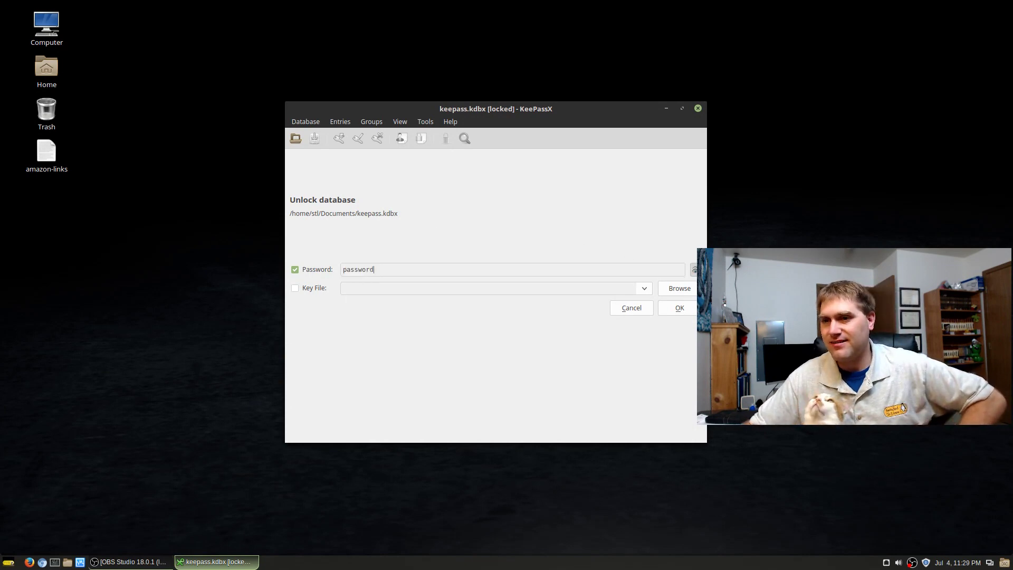
pyautogui.click(694, 270)
pyautogui.click(688, 309)
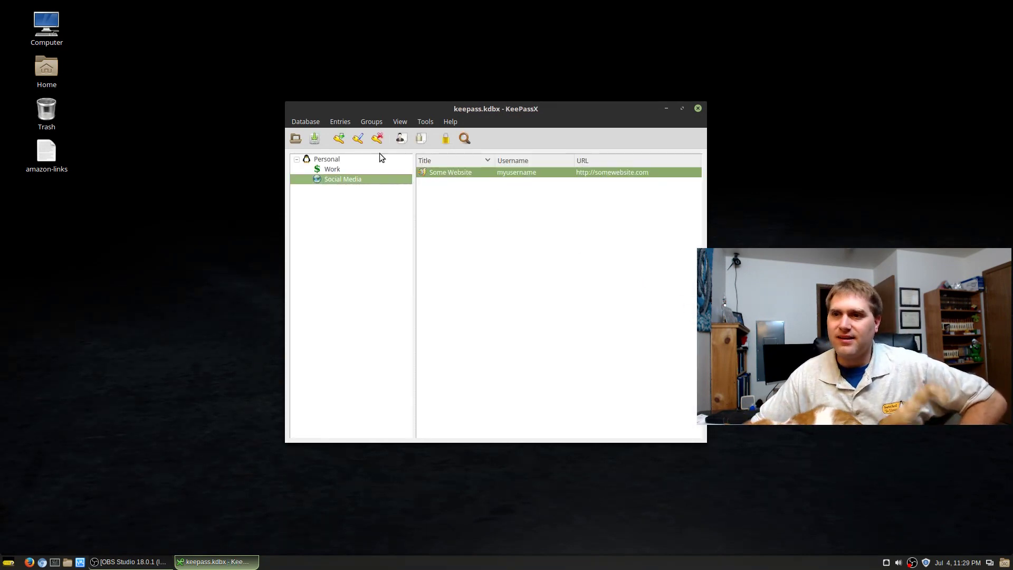
pyautogui.click(384, 122)
pyautogui.click(390, 116)
pyautogui.click(404, 122)
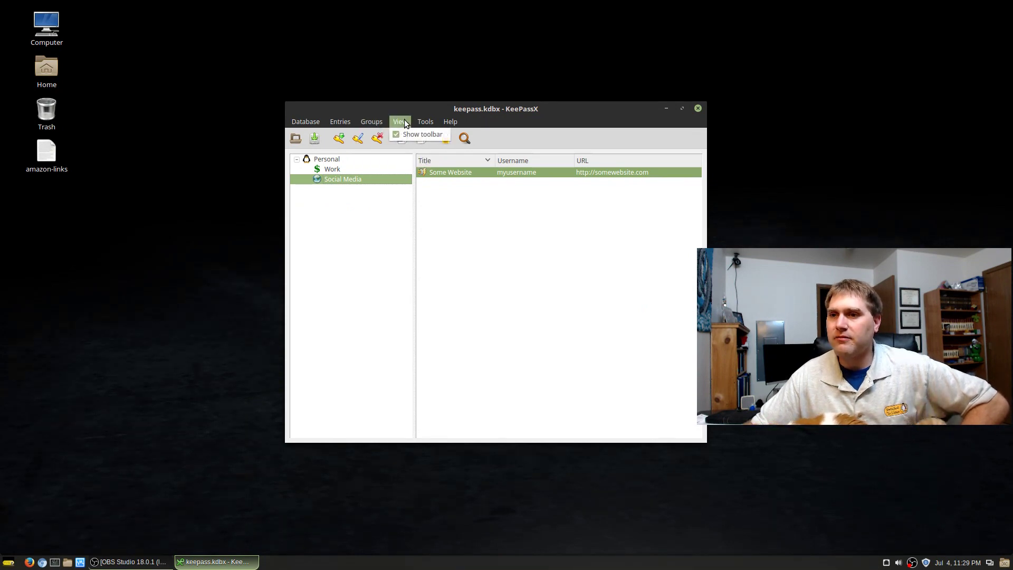
pyautogui.moveTo(426, 122)
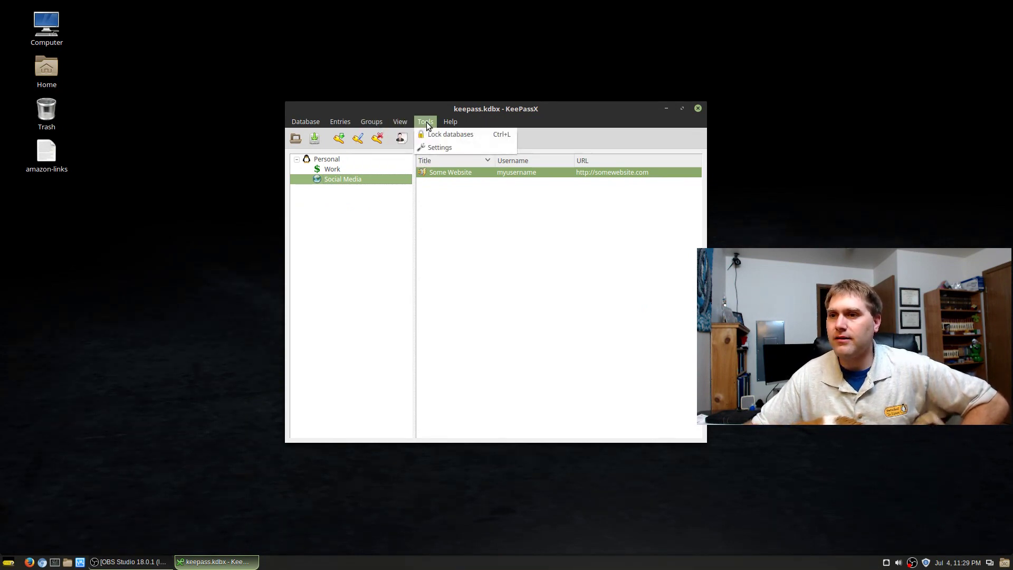
pyautogui.click(438, 146)
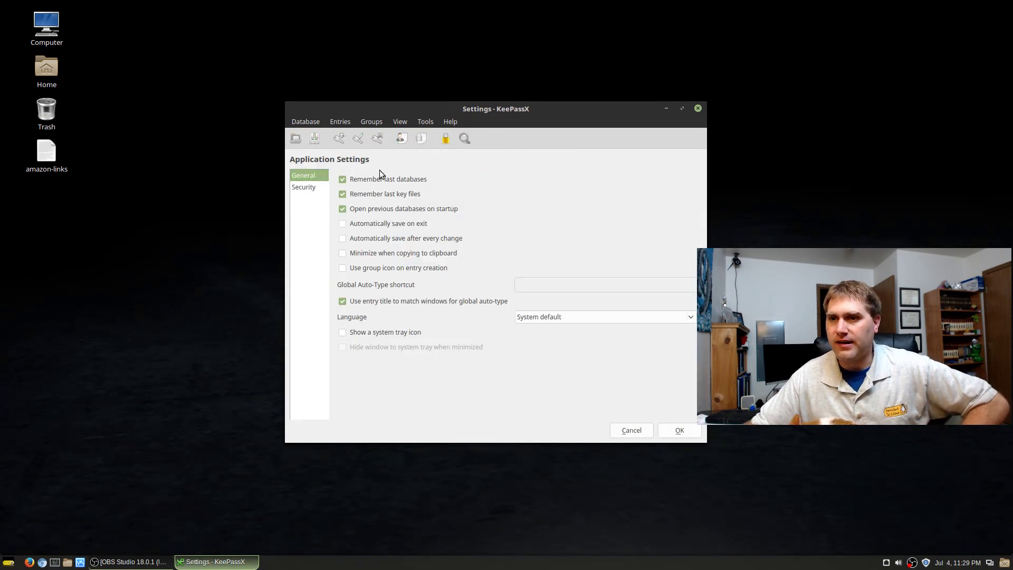
pyautogui.click(320, 185)
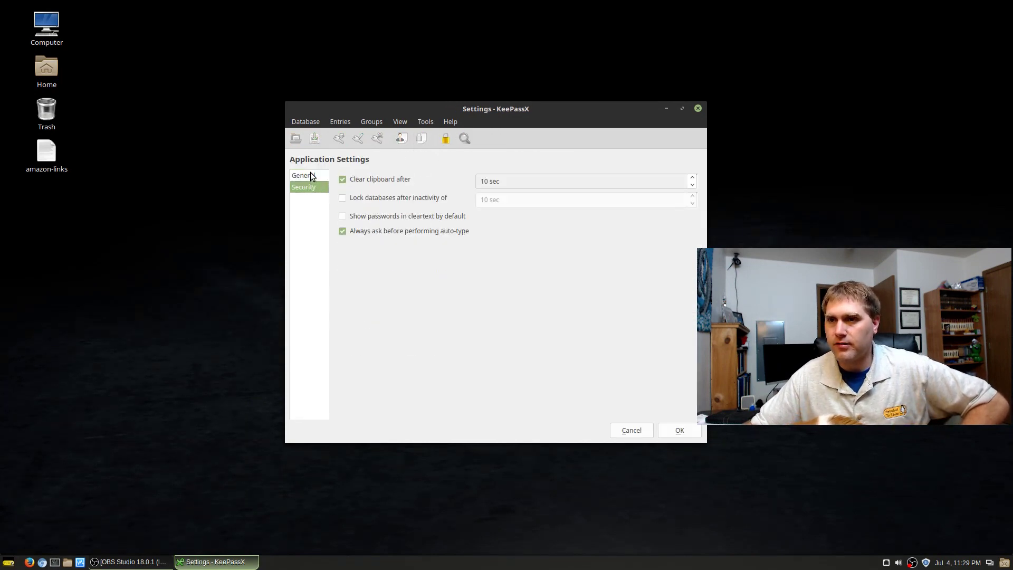
pyautogui.click(310, 174)
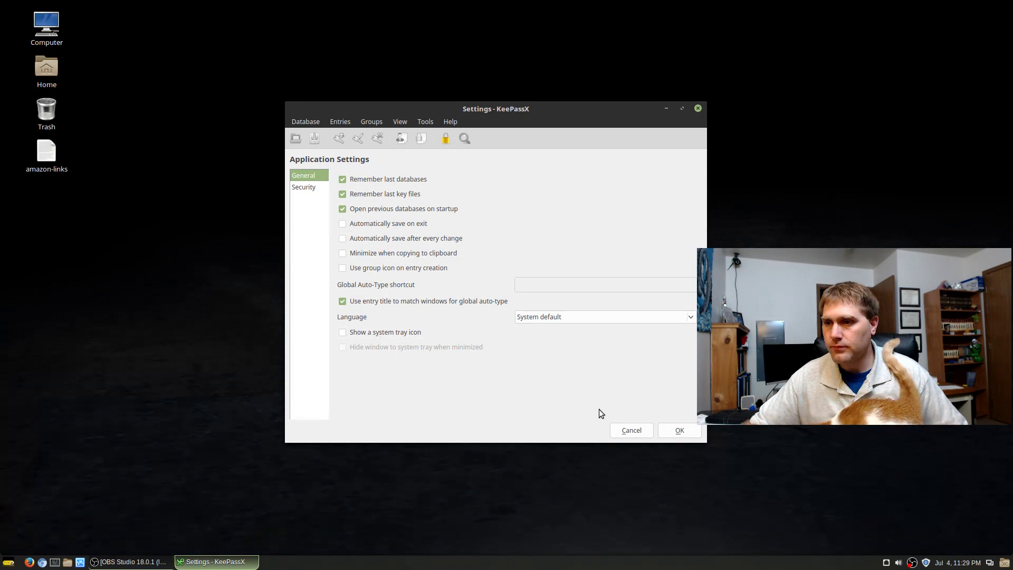
pyautogui.click(629, 430)
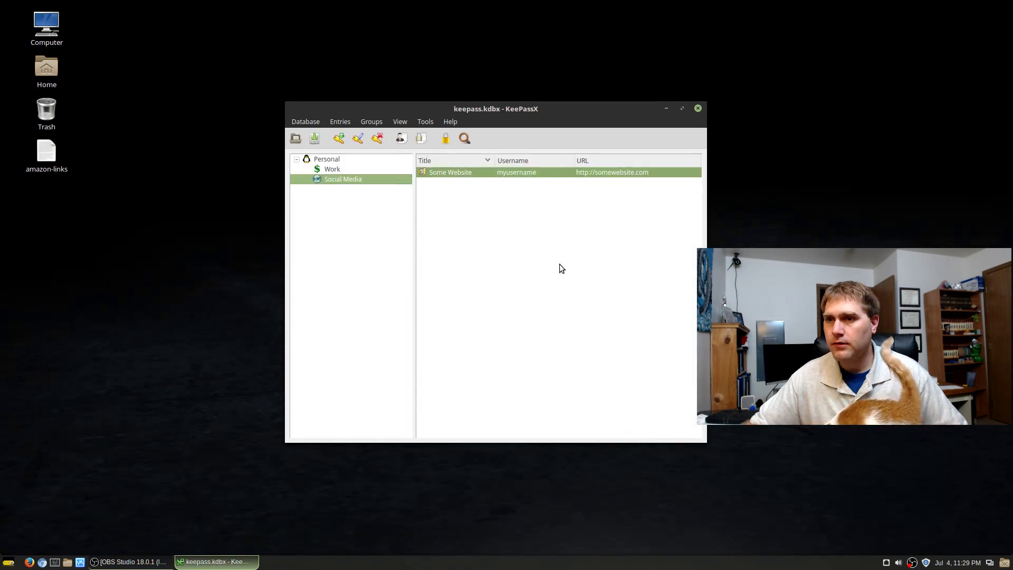
# Lock the database and reopen keepass.kdbx through the Open database file browser.
pyautogui.click(446, 137)
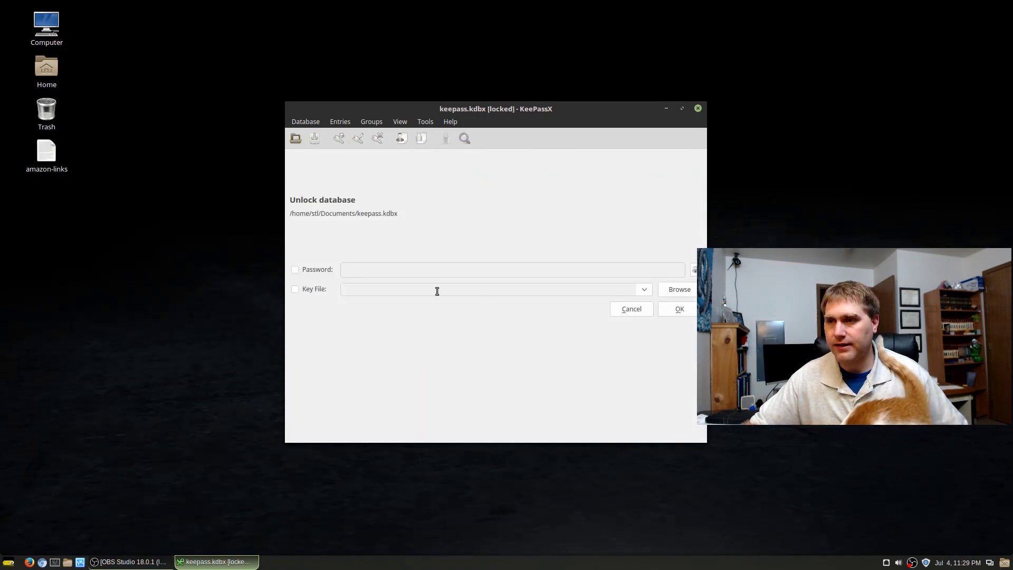
pyautogui.click(645, 290)
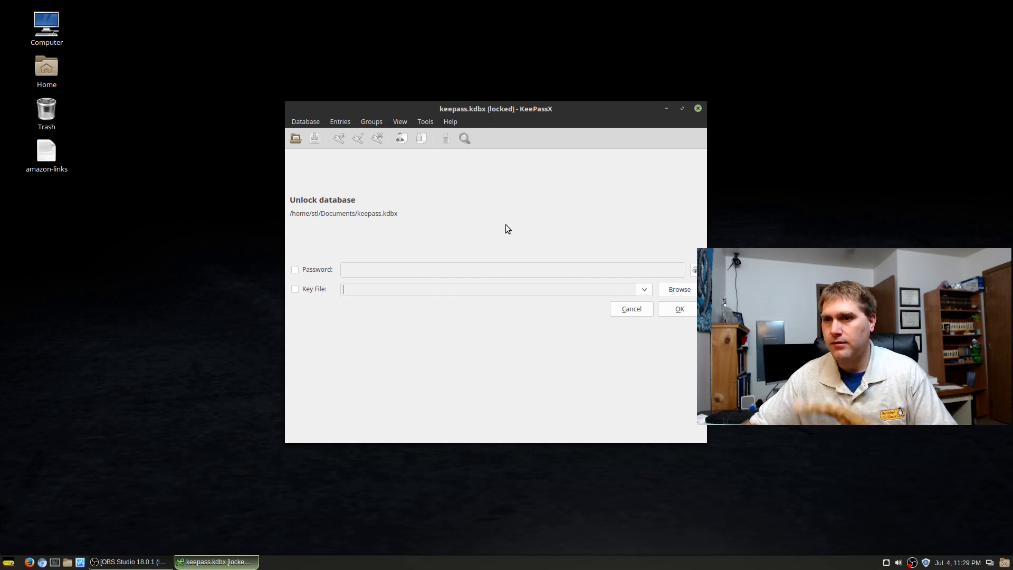
pyautogui.click(296, 139)
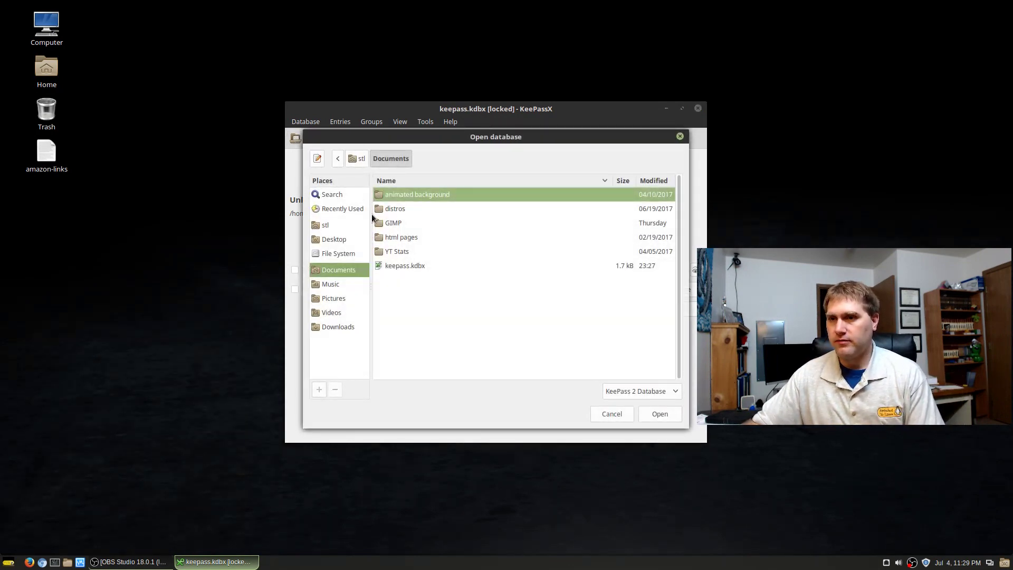
pyautogui.click(405, 266)
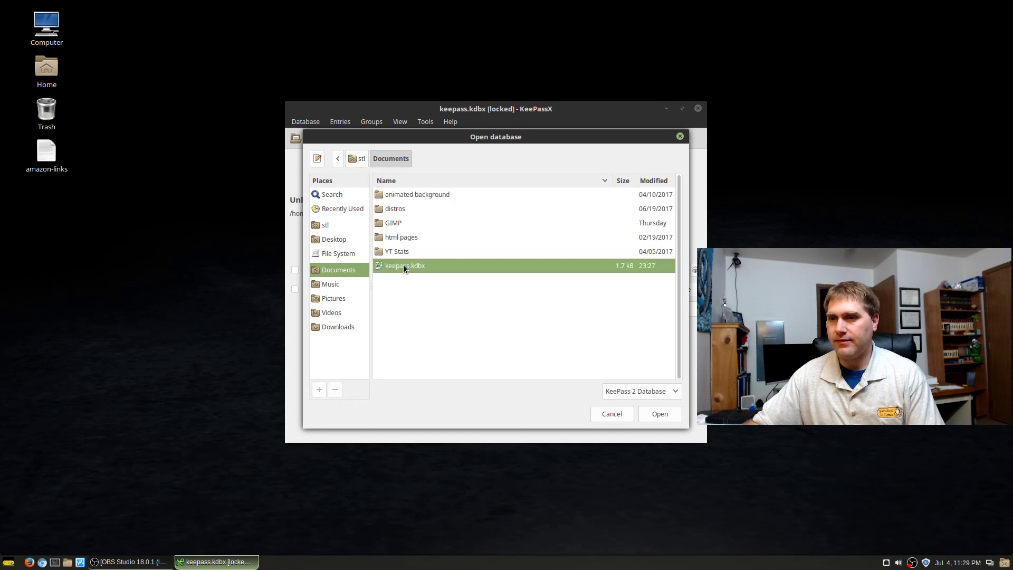
pyautogui.click(660, 413)
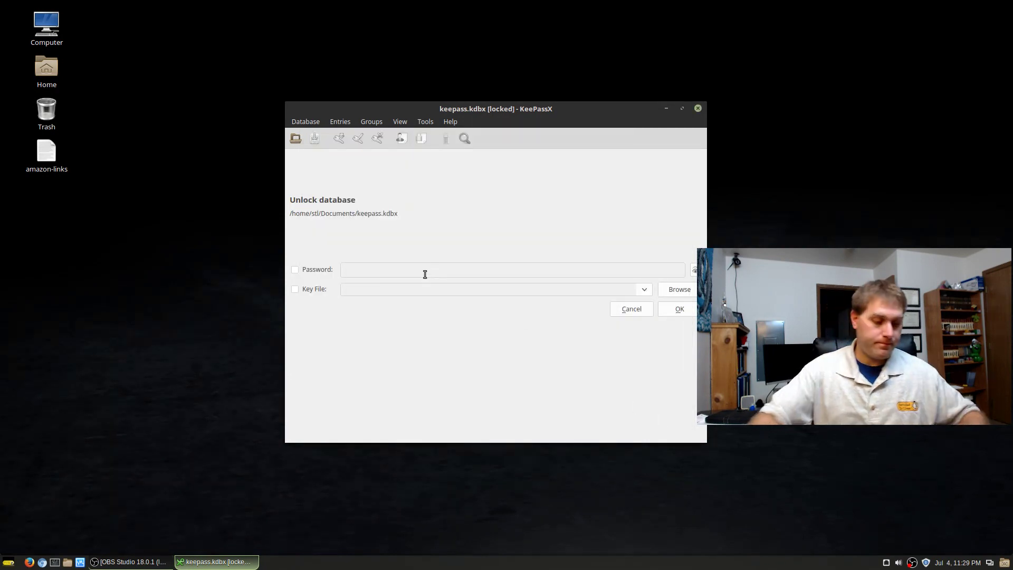
# Unlock keepass.kdbx with the master password.
pyautogui.write('****')
pyautogui.press('BackSpace')
pyautogui.press('BackSpace')
pyautogui.press('BackSpace')
pyautogui.press('BackSpace')
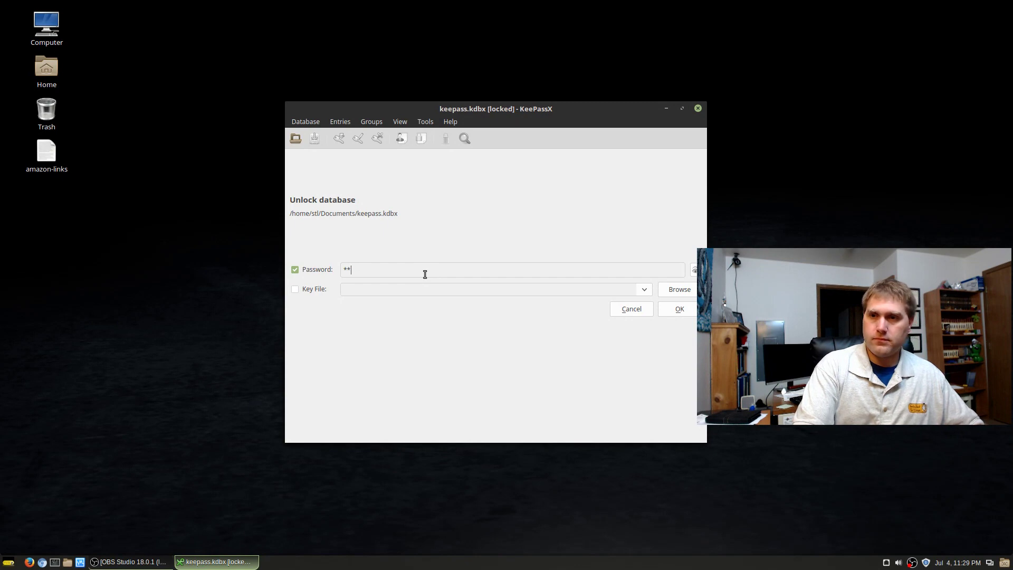
pyautogui.write('********')
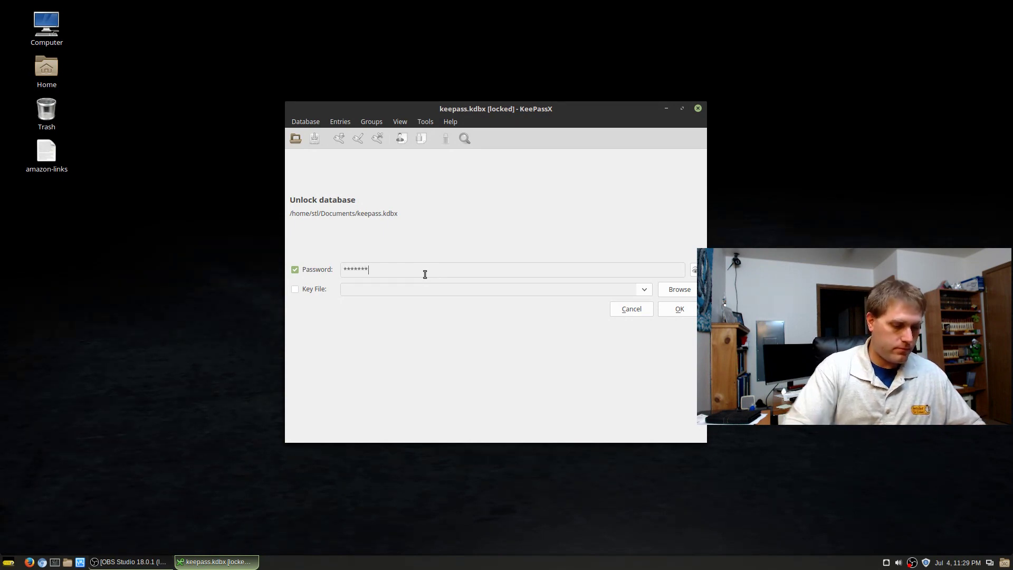
pyautogui.click(673, 309)
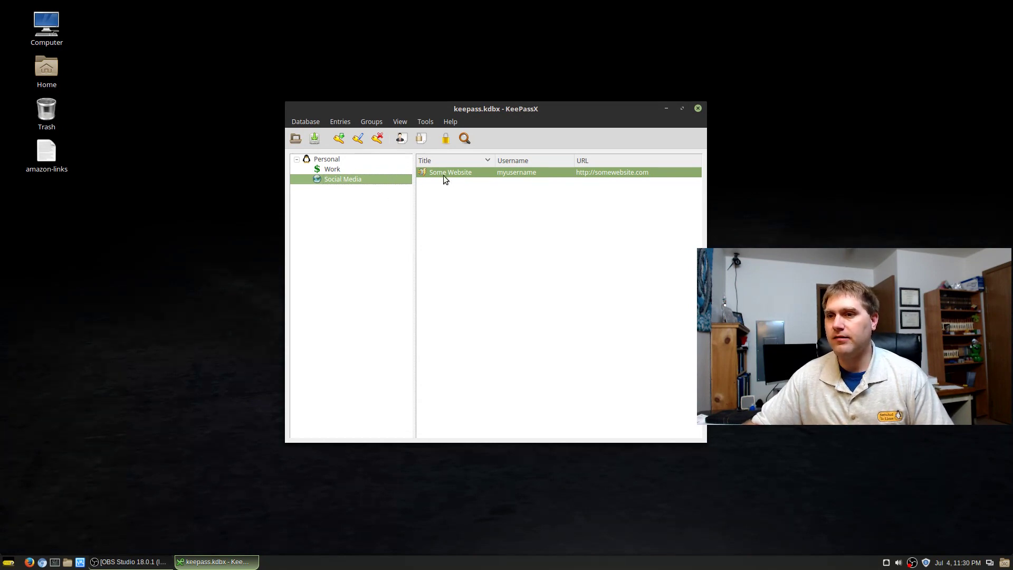
# Export the database to a CSV file named password in /home/stl/Desktop.
pyautogui.click(310, 125)
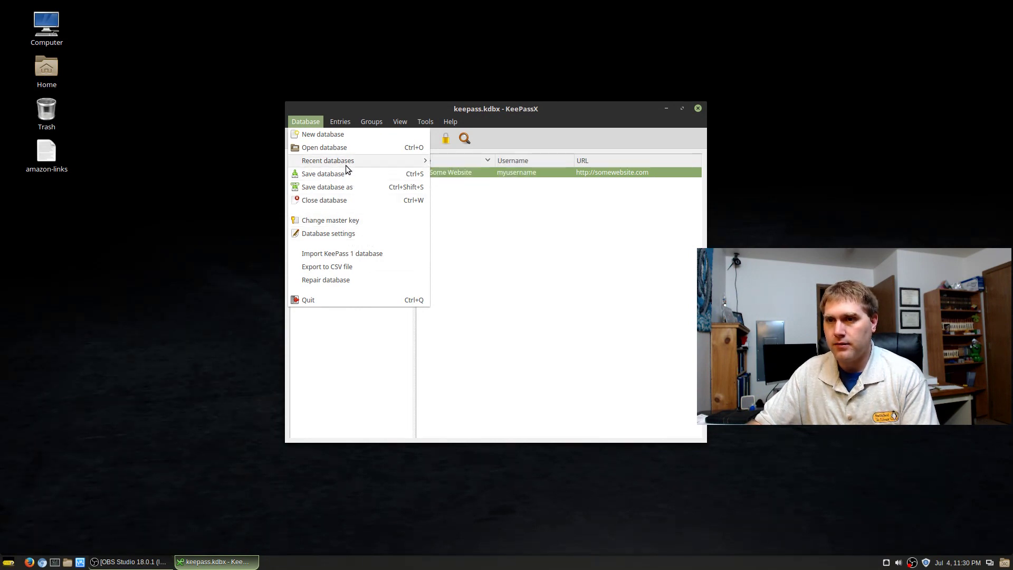
pyautogui.moveTo(349, 163)
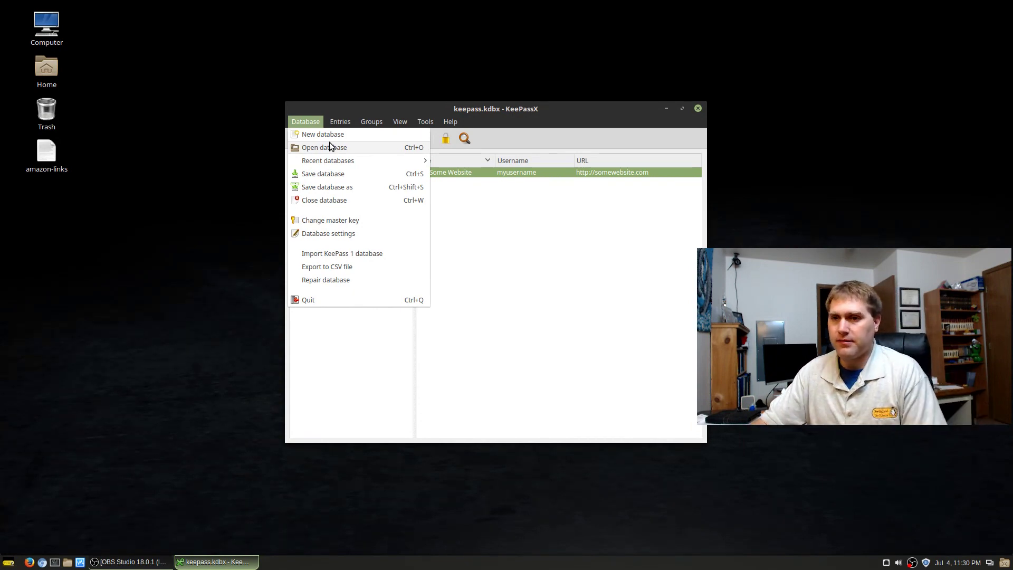
pyautogui.click(318, 267)
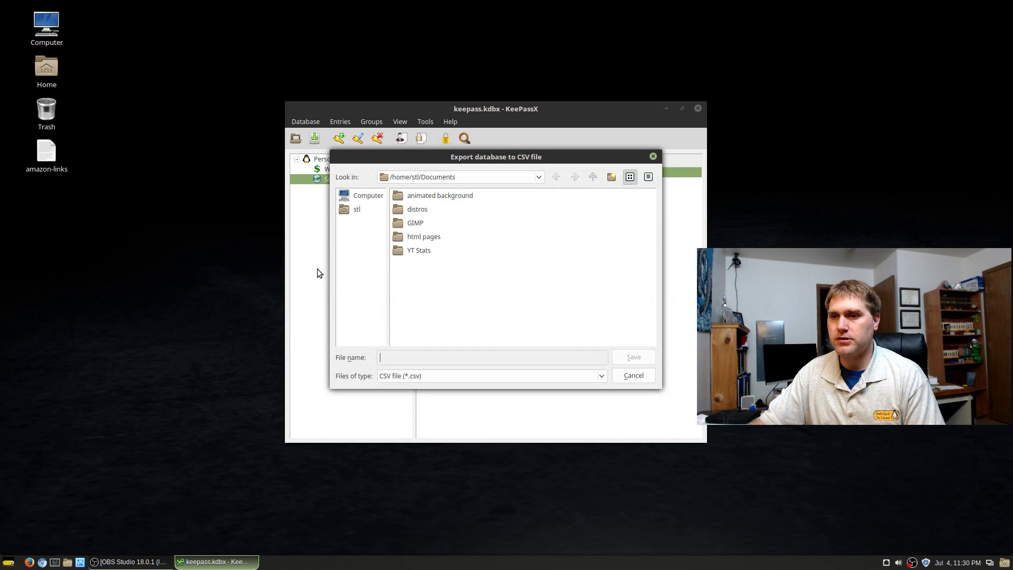
pyautogui.click(357, 209)
pyautogui.doubleClick(420, 196)
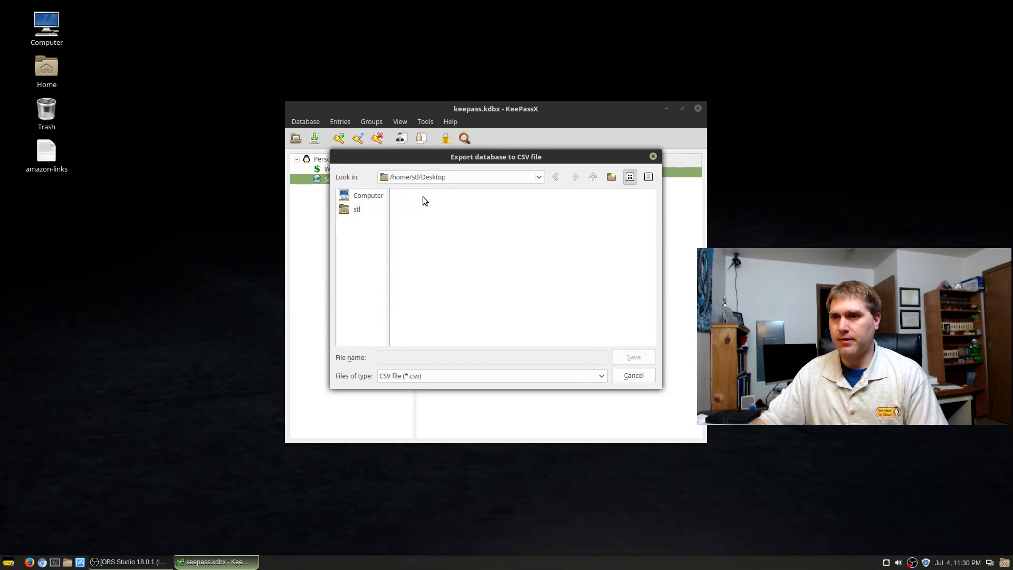
pyautogui.click(405, 363)
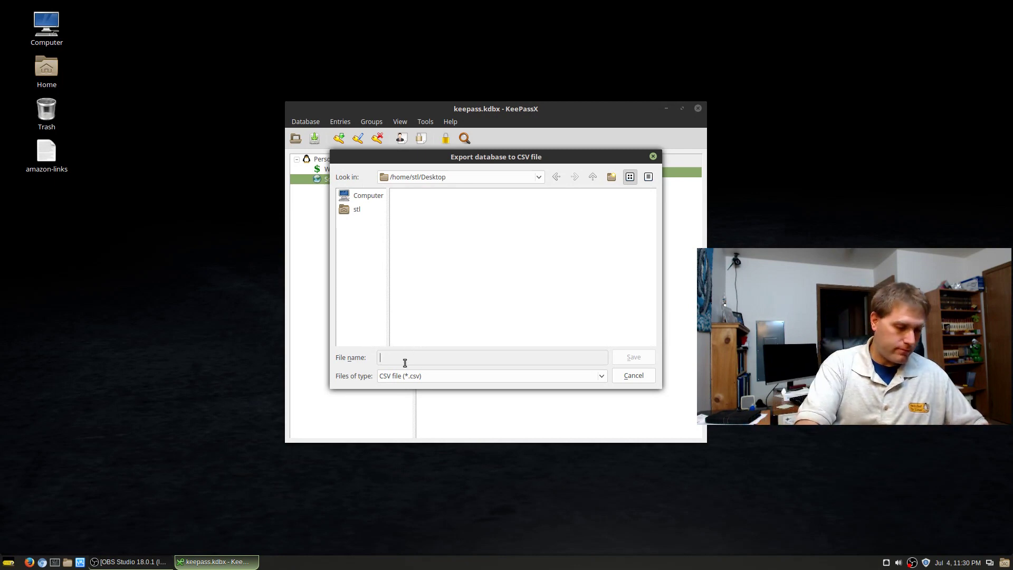
pyautogui.write('password')
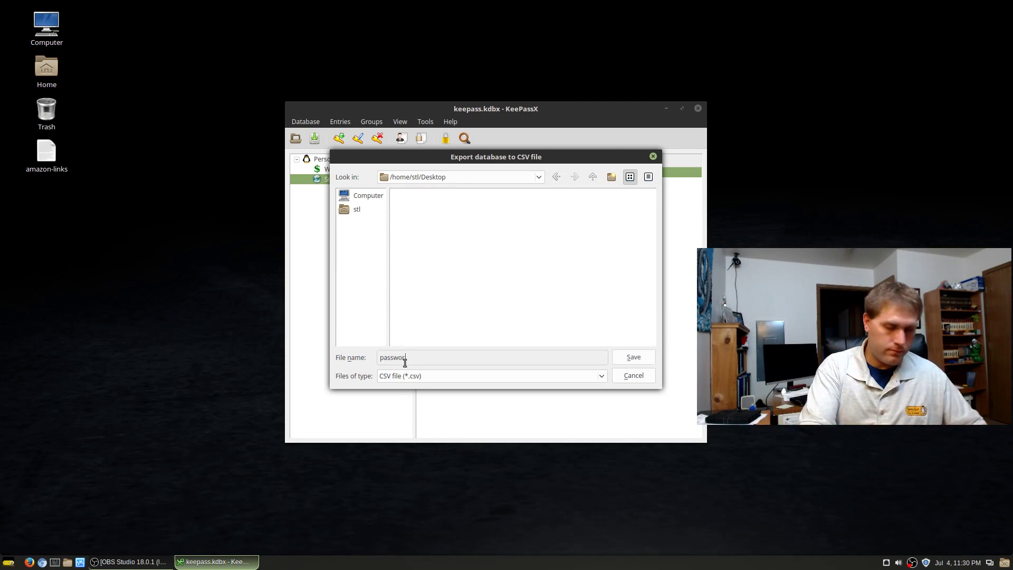
pyautogui.click(633, 357)
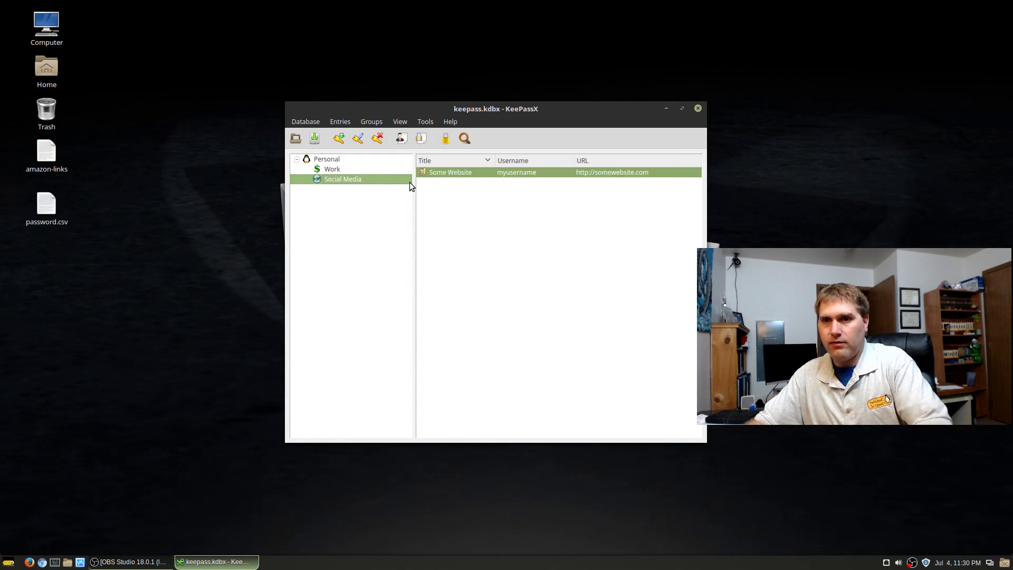
# Open password.csv in LibreOffice Calc with default import settings, review it, then close Calc.
pyautogui.doubleClick(52, 204)
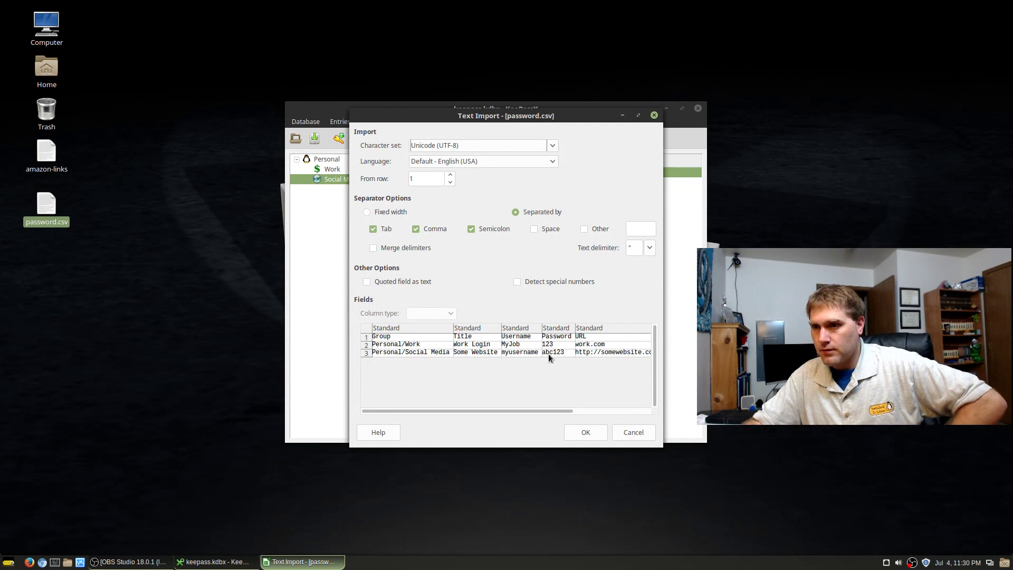
pyautogui.click(592, 433)
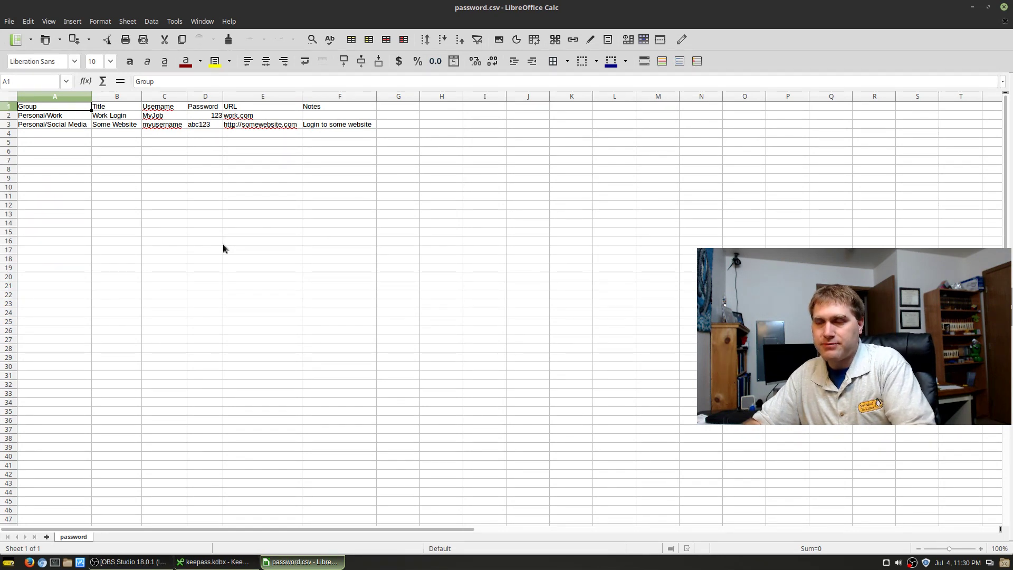
pyautogui.click(1004, 7)
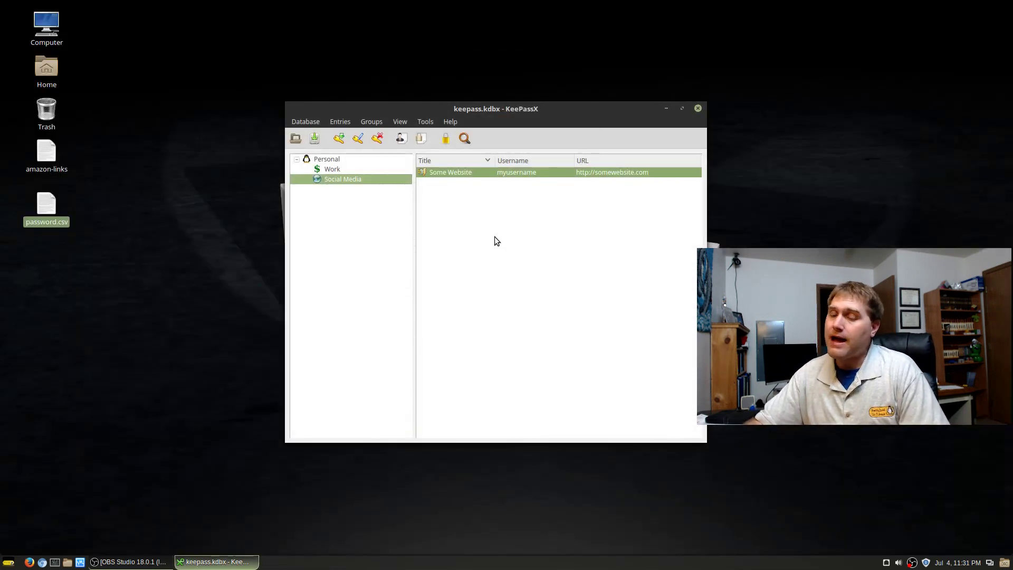
# Drag password.csv from the desktop into the Trash.
pyautogui.moveTo(46, 204); pyautogui.dragTo(46, 111)
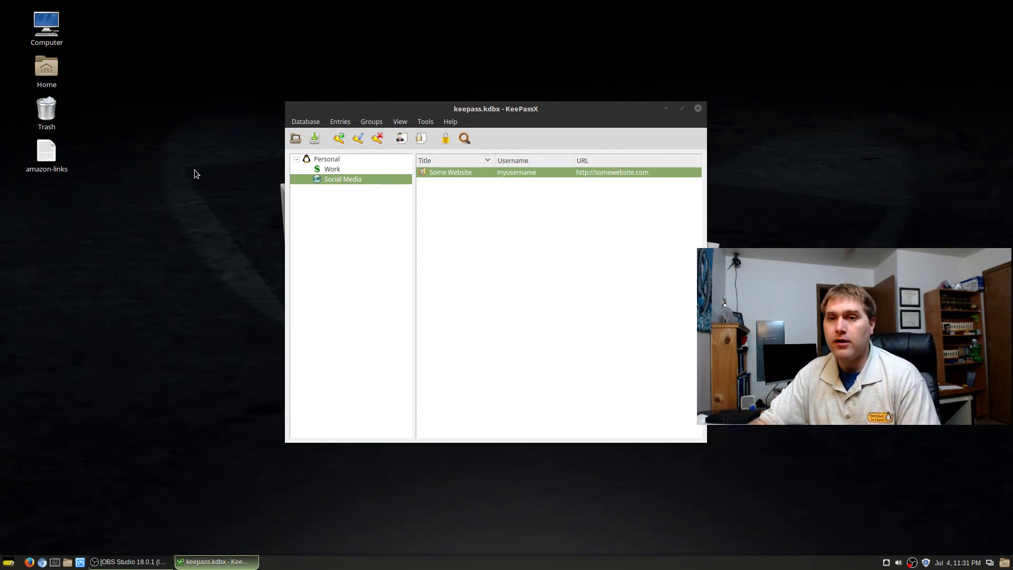
pyautogui.click(302, 121)
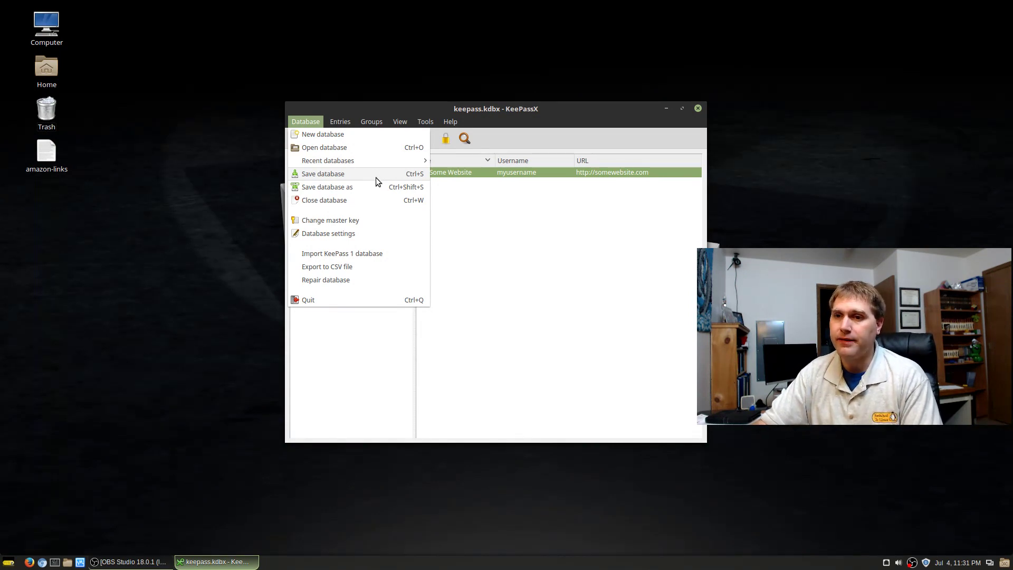
# Cancel Database settings and KeePass 1 import unchanged, then switch OBS to the webcam scene.
pyautogui.click(362, 235)
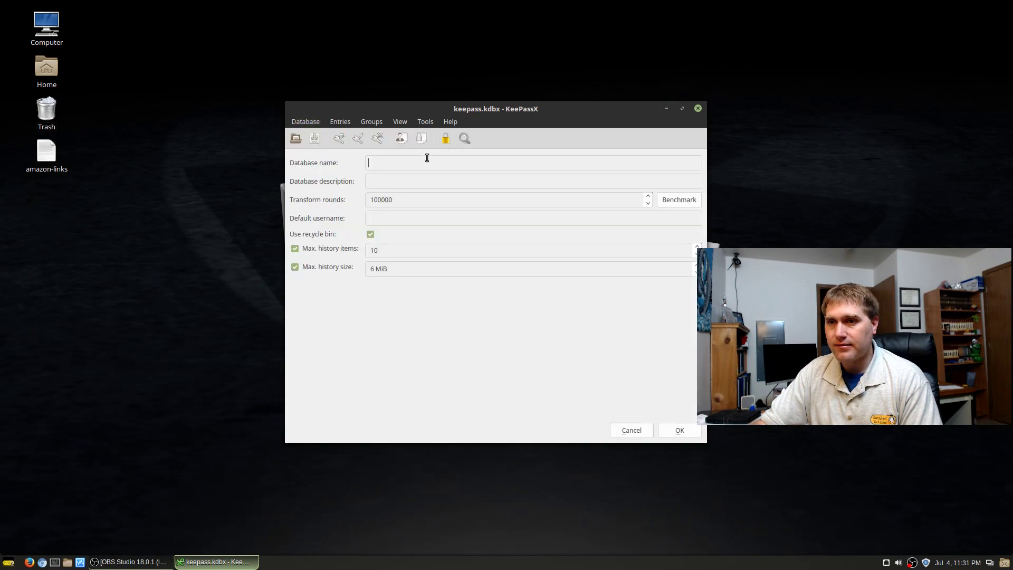
pyautogui.click(633, 430)
pyautogui.click(299, 122)
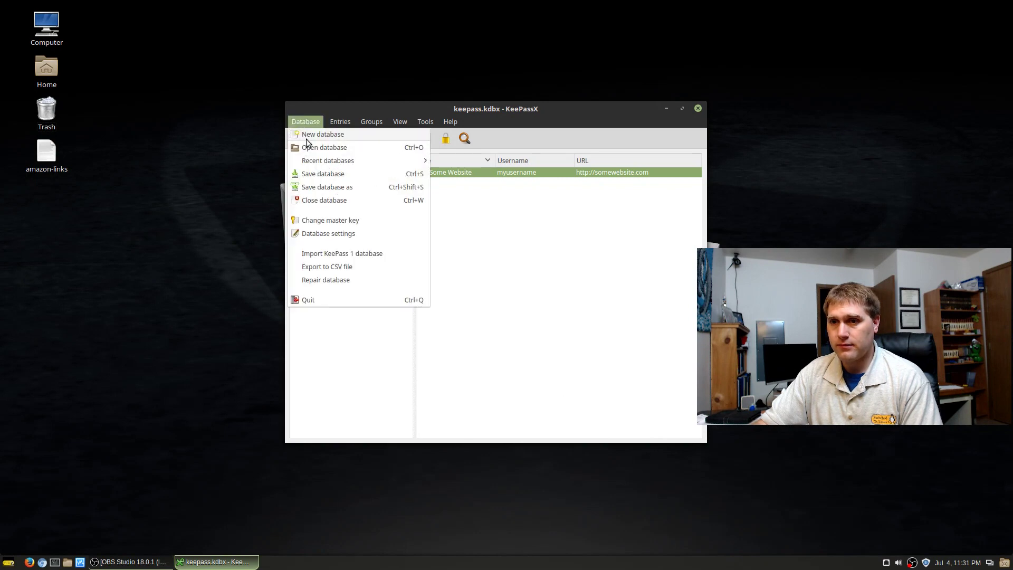
pyautogui.click(367, 254)
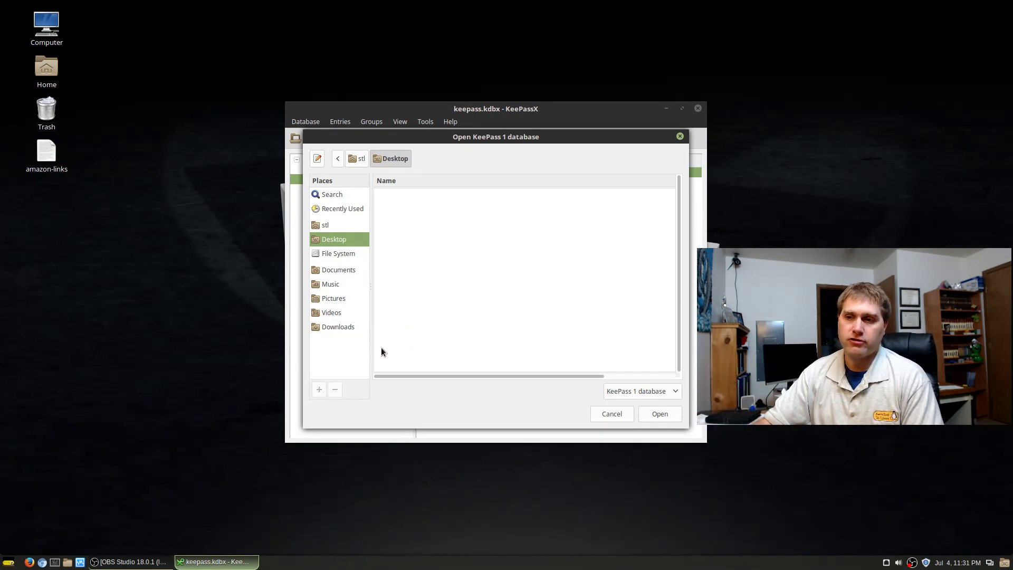
pyautogui.click(613, 413)
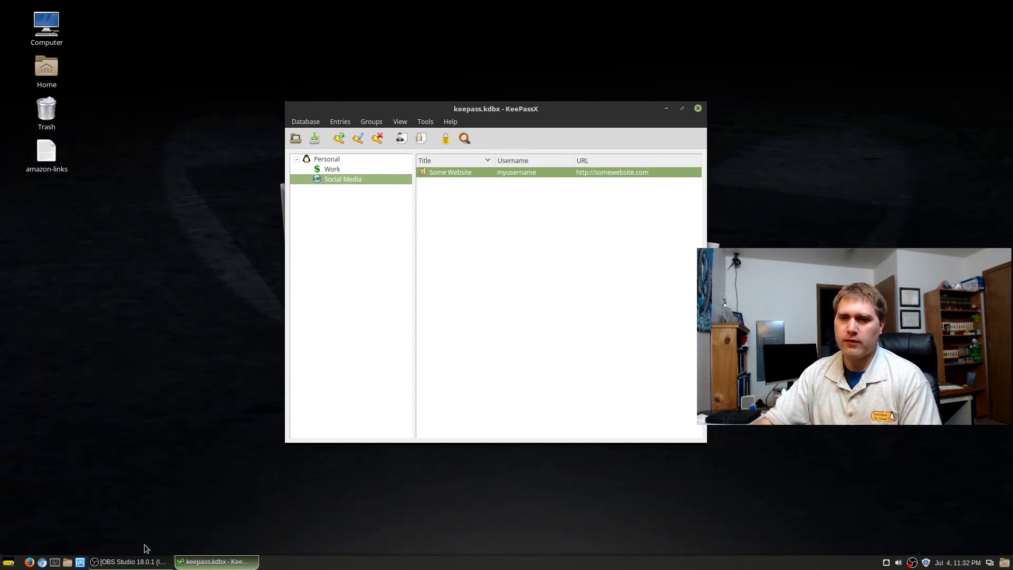
pyautogui.click(136, 562)
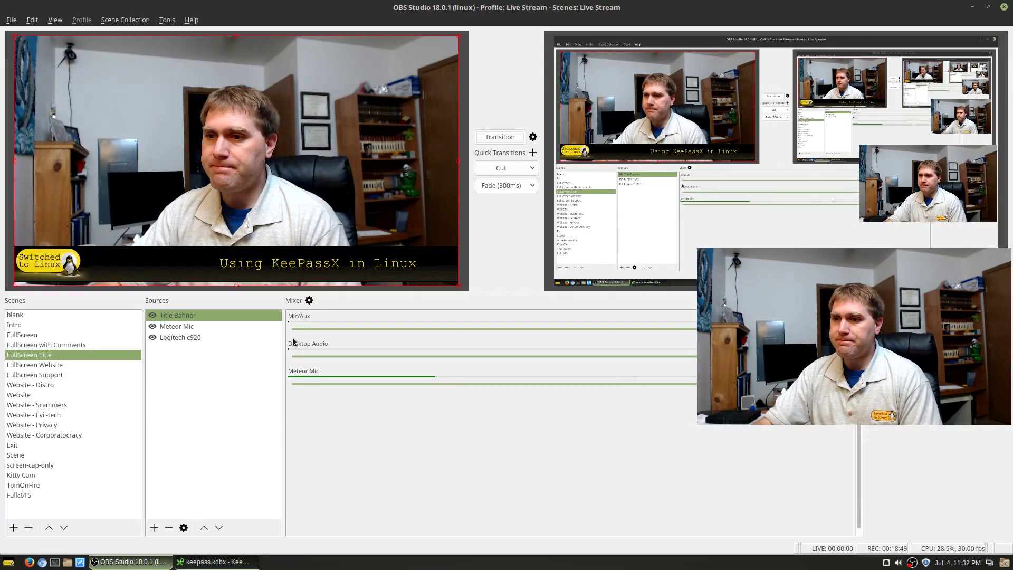
pyautogui.click(500, 137)
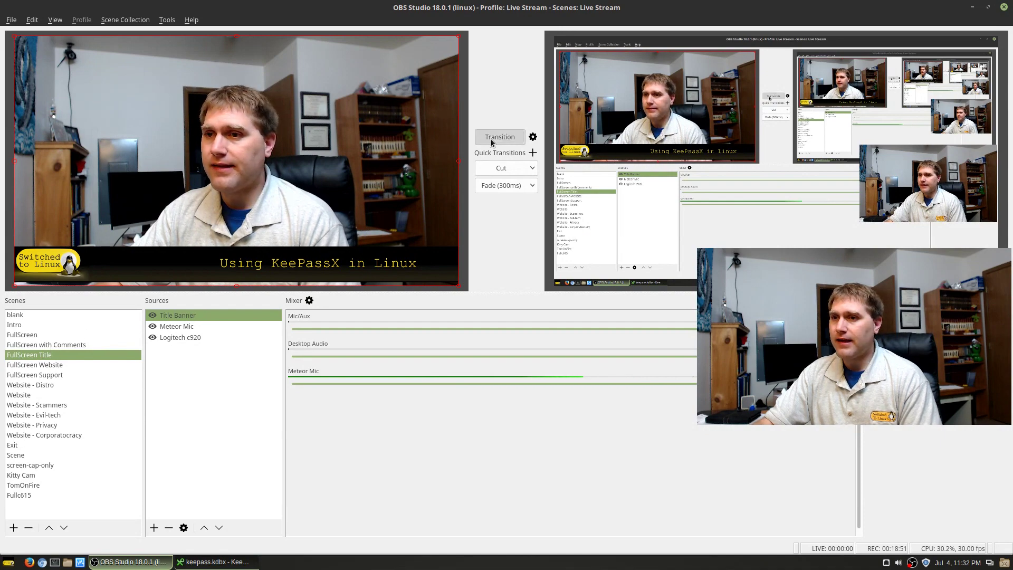